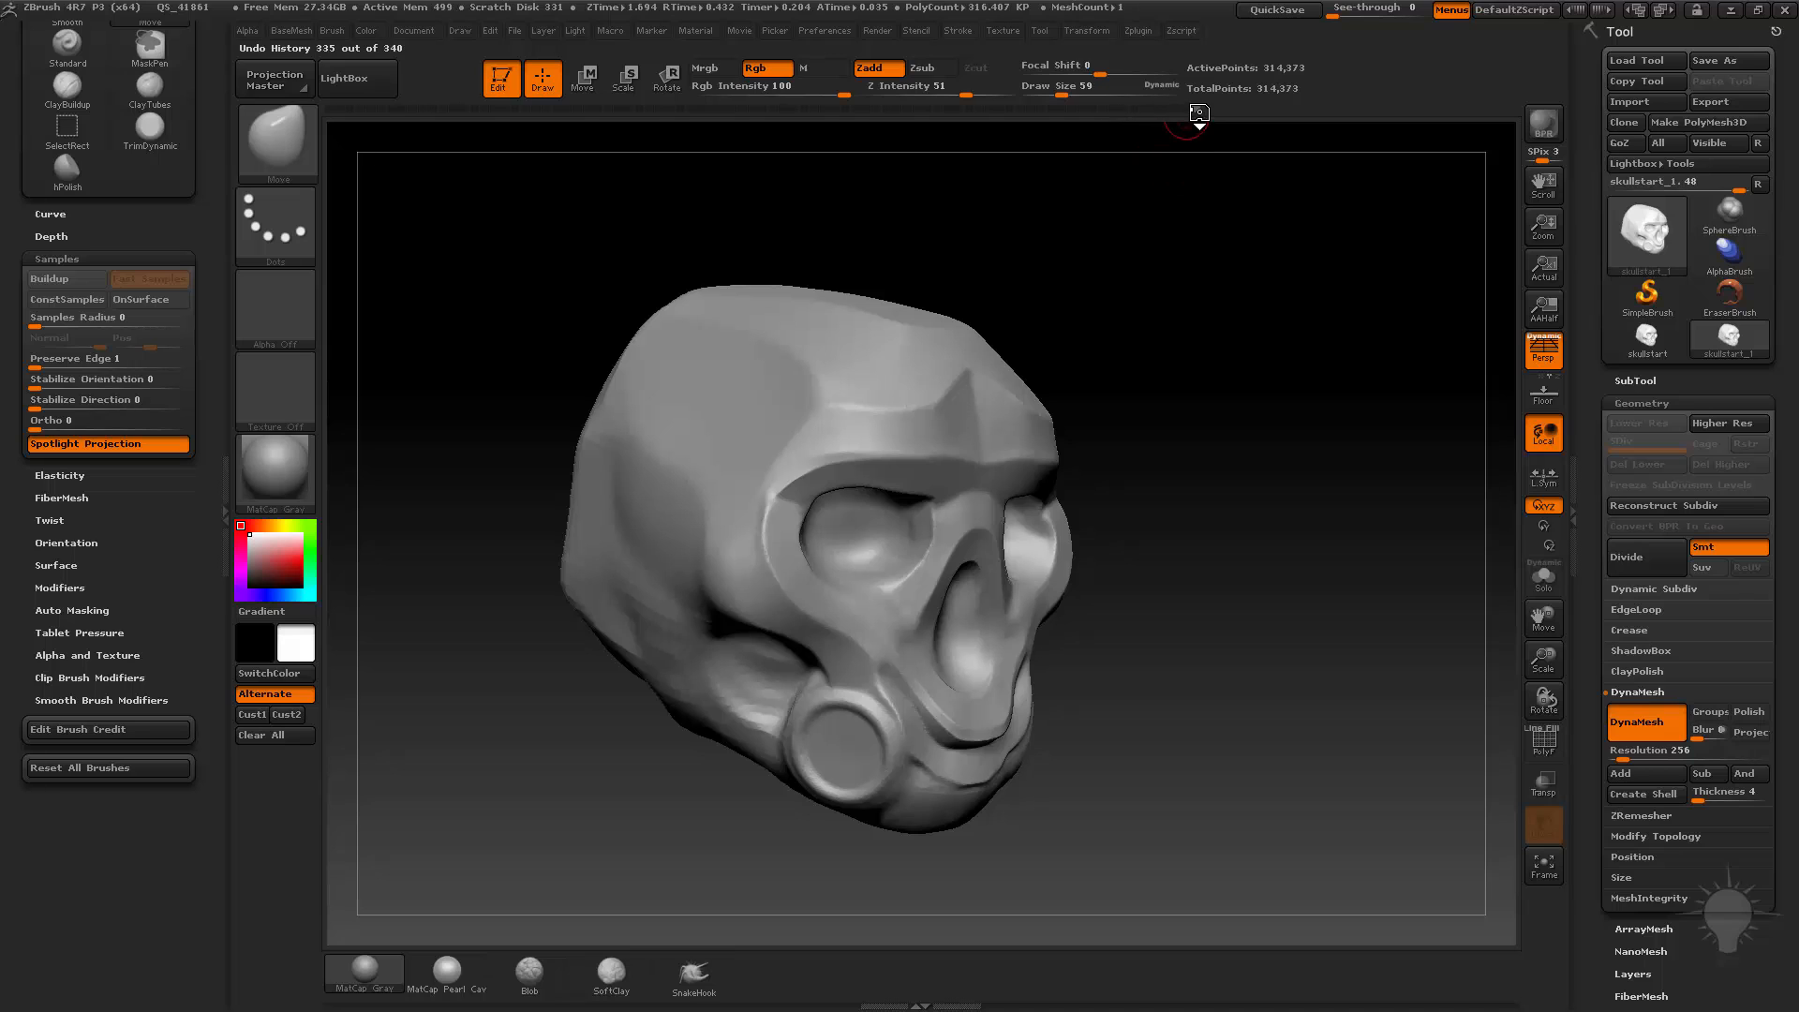
# Step: Roll the skull back through its undo history to the rougher DynaMesh resolution 128 stage and compare it with the skullstart tool
pyautogui.moveTo(1196, 111); pyautogui.dragTo(498, 110)
pyautogui.moveTo(1260, 347); pyautogui.dragTo(1330, 466)
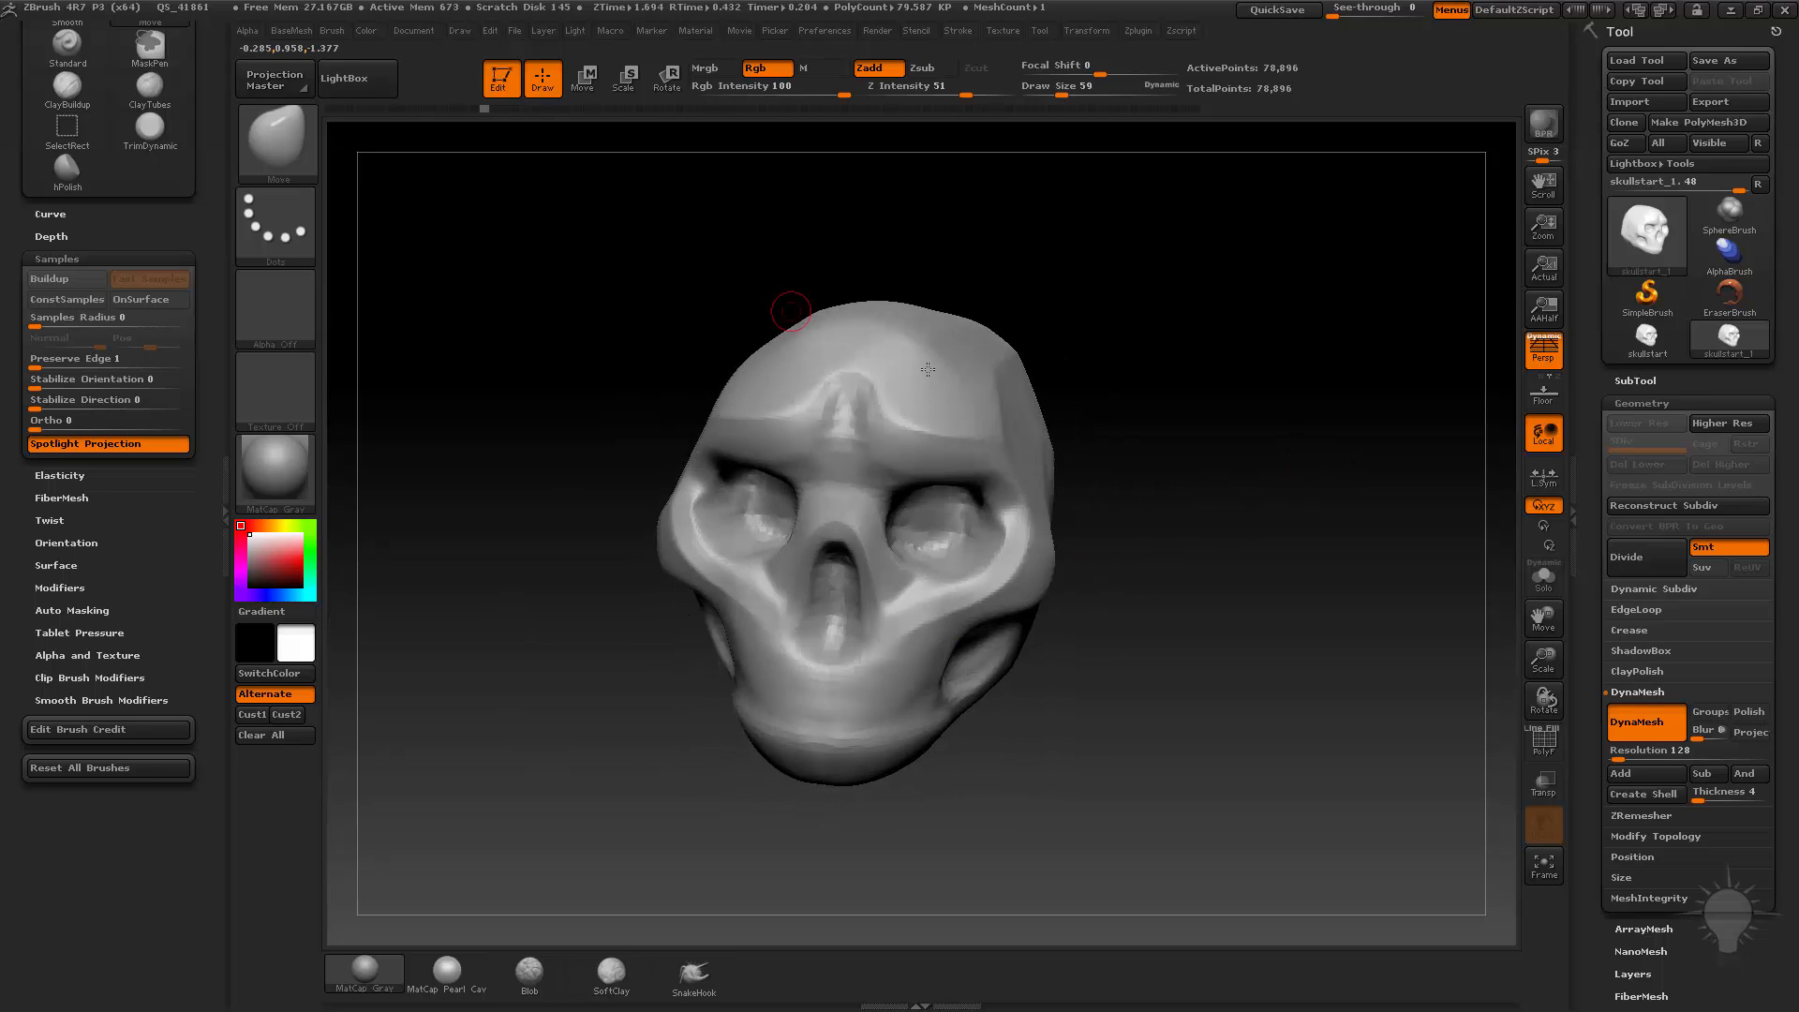
pyautogui.click(1654, 340)
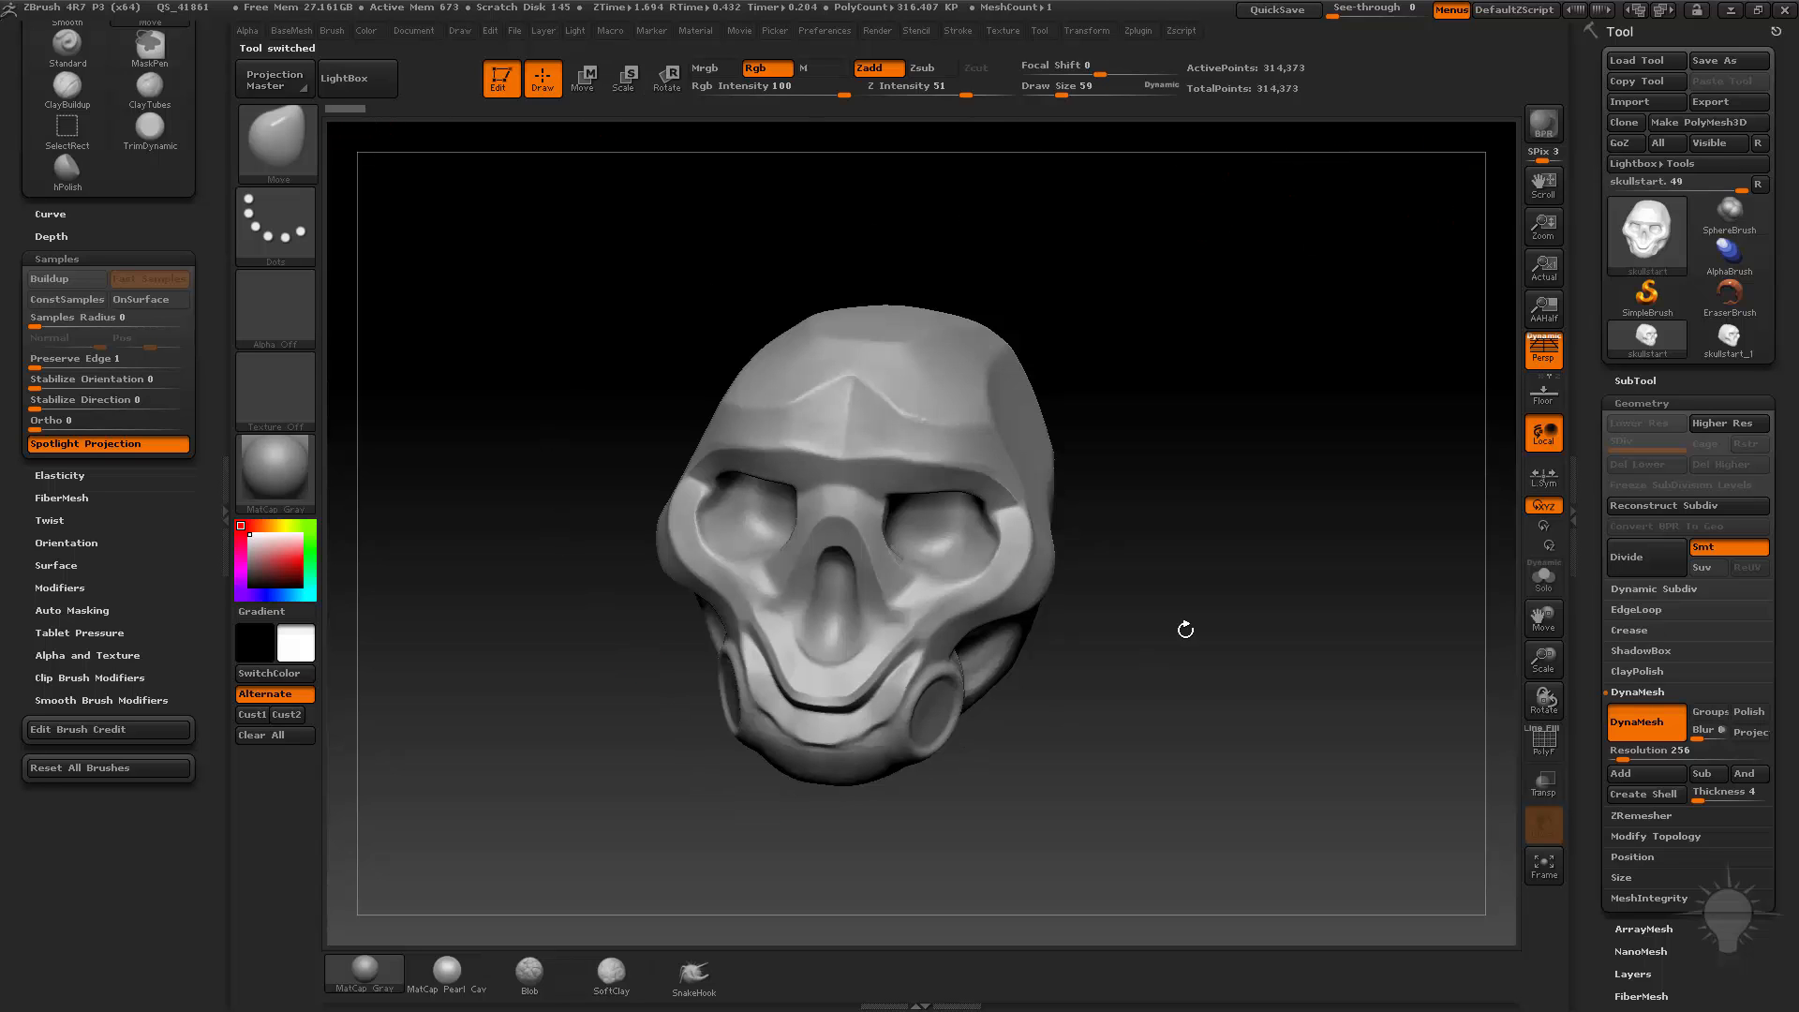
pyautogui.moveTo(1186, 630); pyautogui.dragTo(1256, 524)
pyautogui.click(1729, 346)
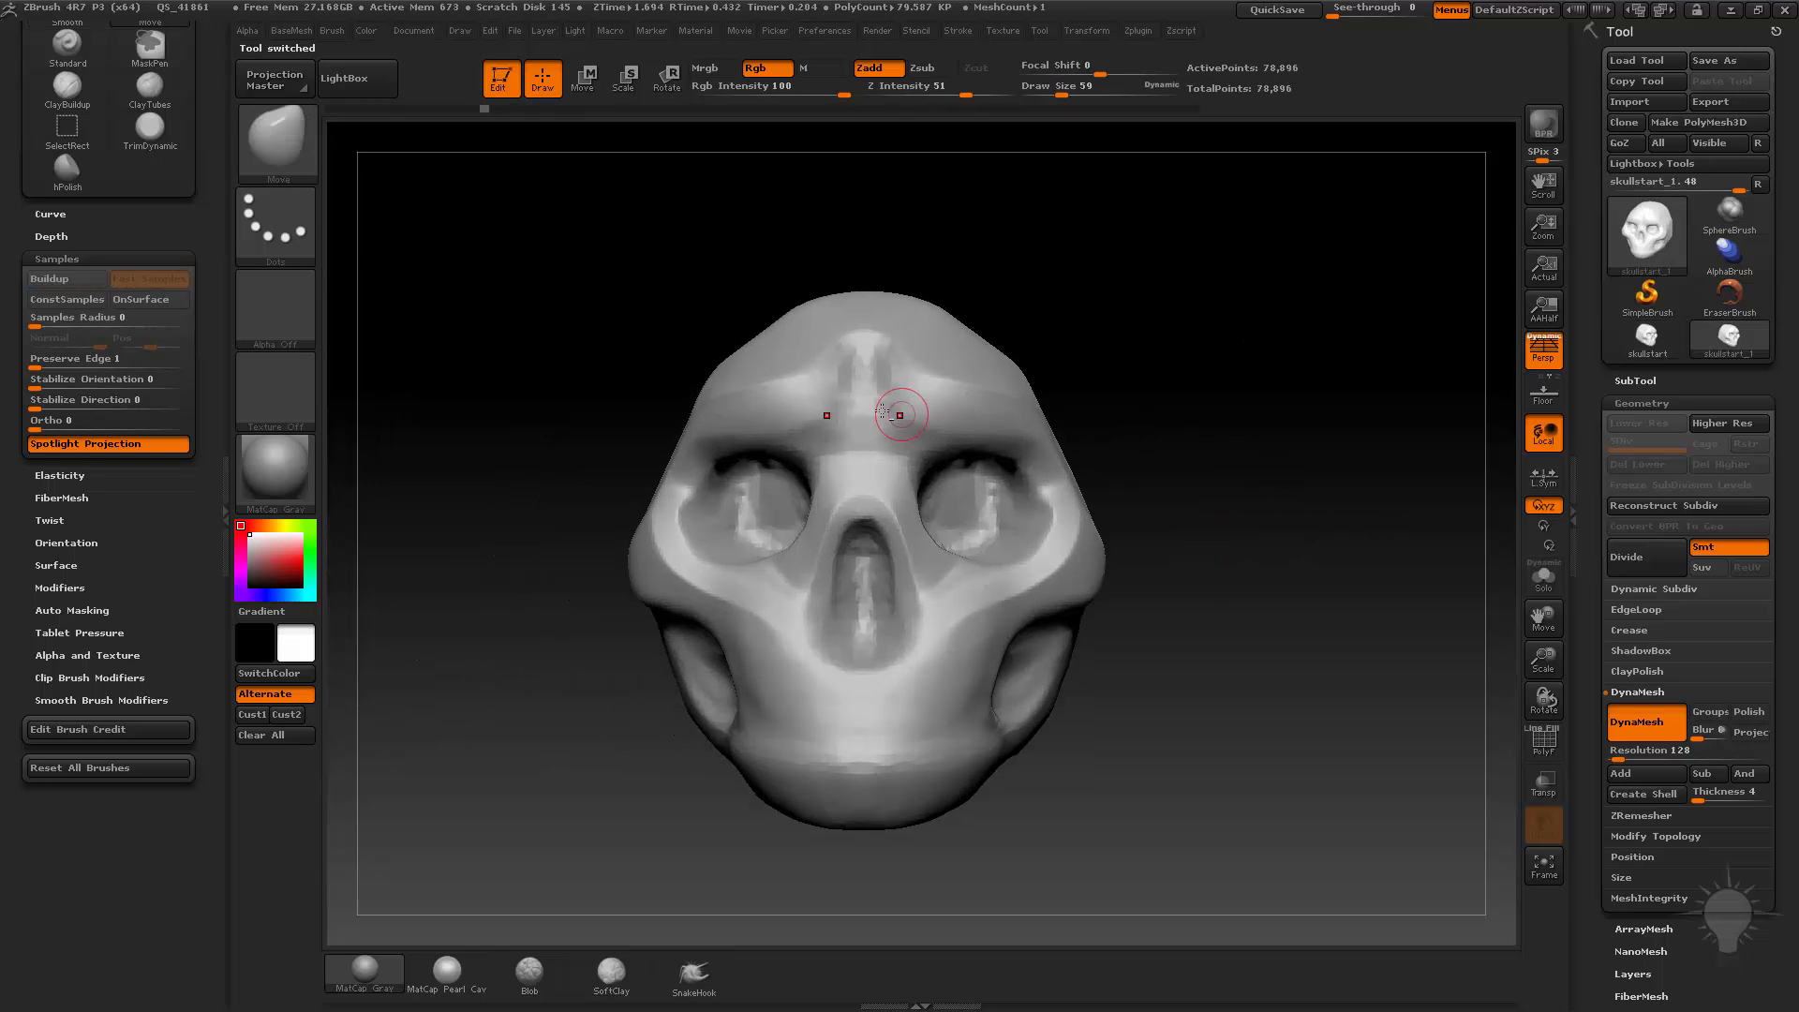
# Step: Carve a vertical crease between the brows with the Standard brush, accepting the removal of the newer undo history entries
pyautogui.press('b')
pyautogui.press('s')
pyautogui.press('t')
pyautogui.press('s')
pyautogui.moveTo(859, 384); pyautogui.dragTo(858, 384)
pyautogui.moveTo(863, 360); pyautogui.dragTo(864, 429)
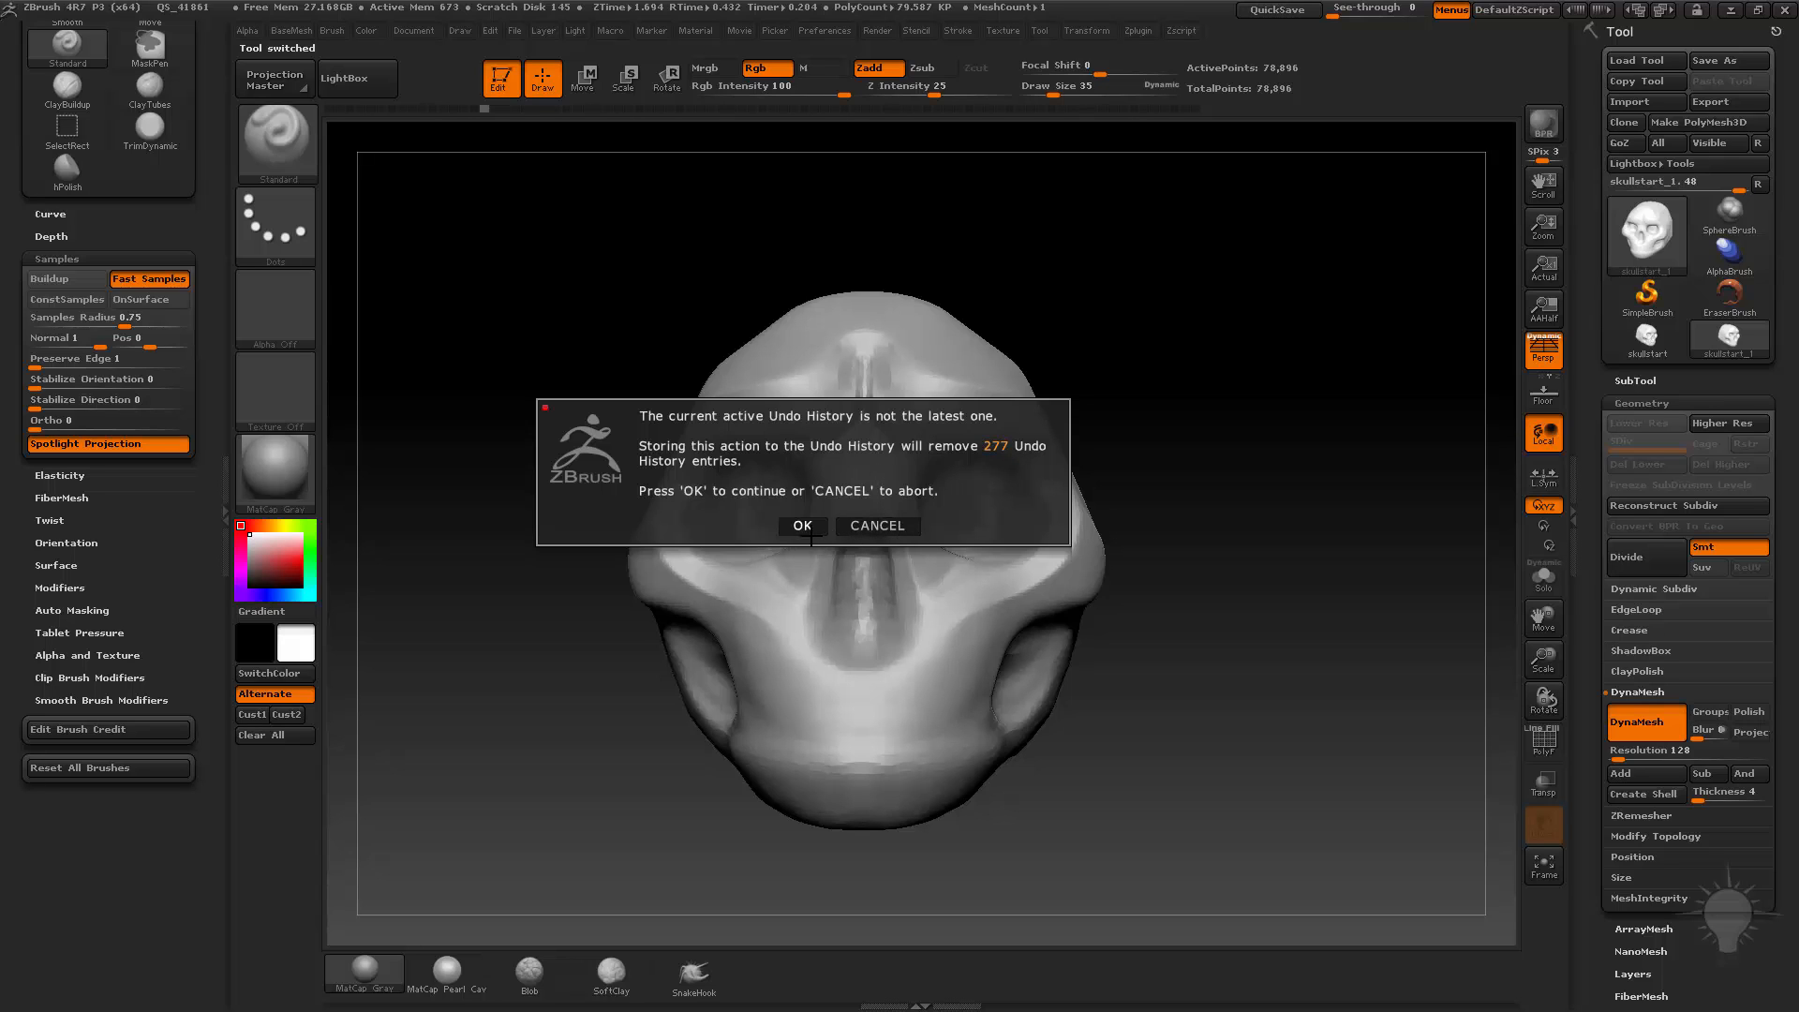
pyautogui.click(803, 526)
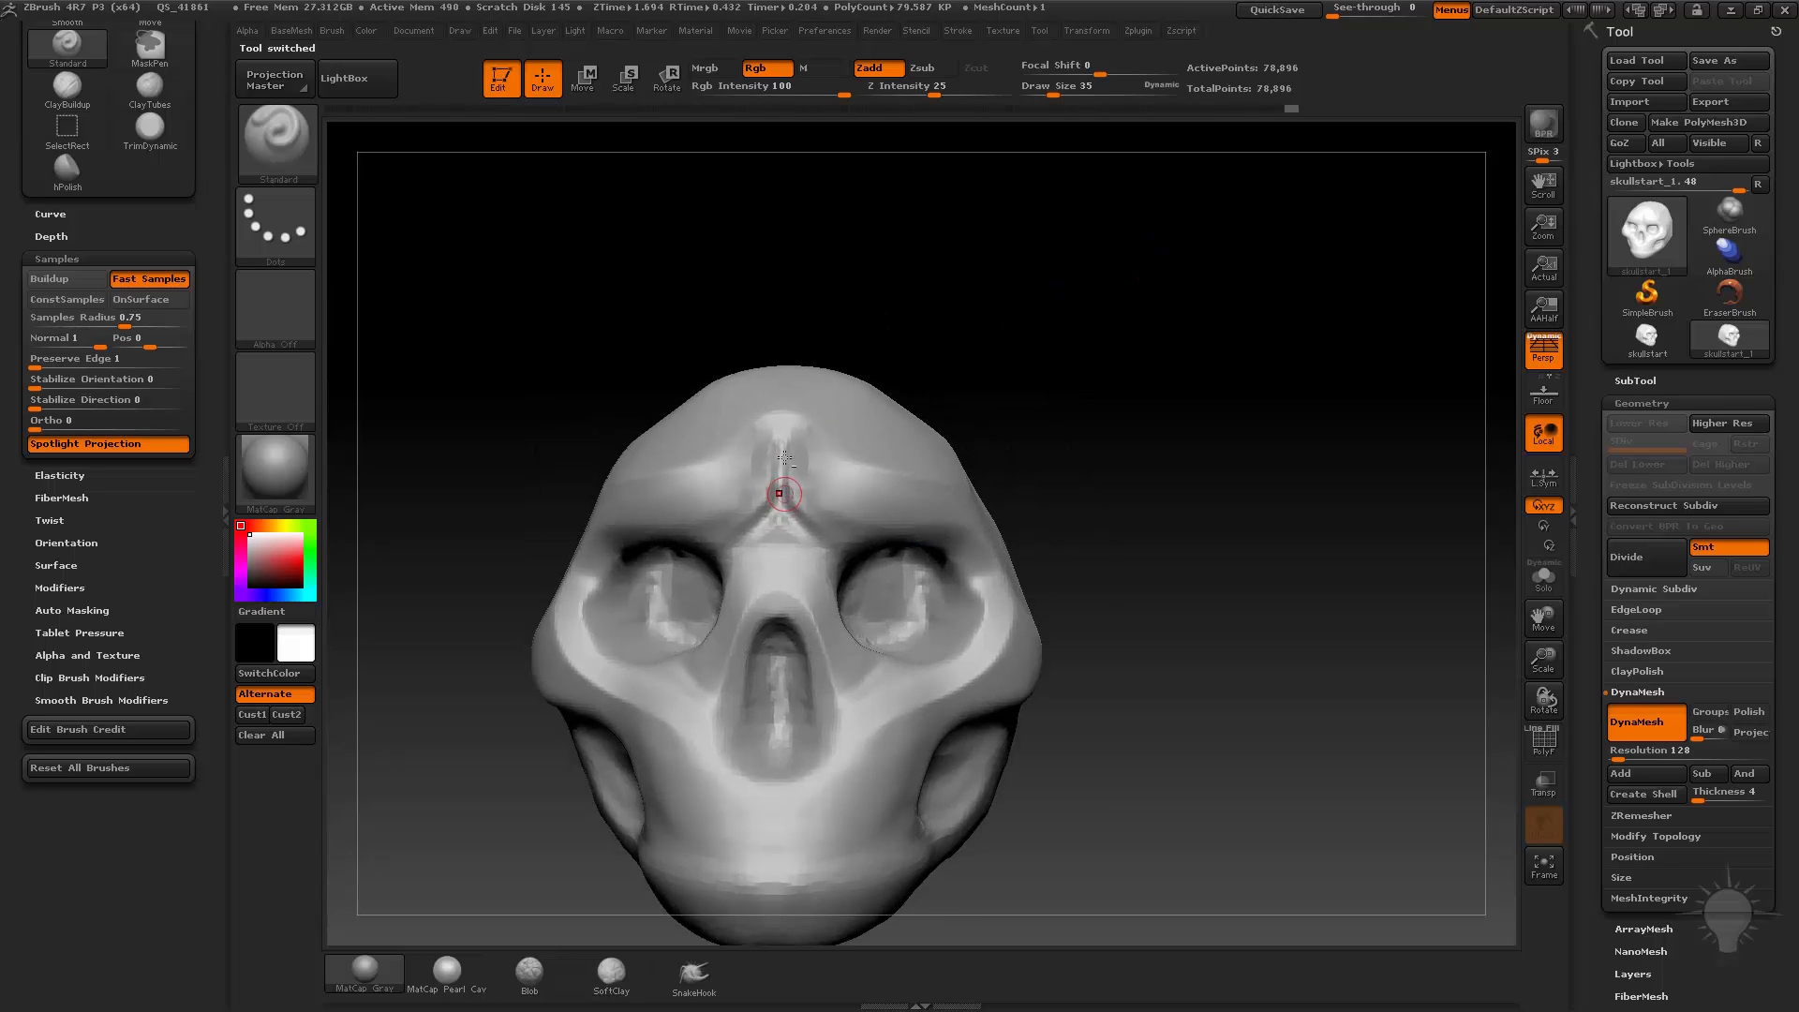
# Step: Carve angled creases from the brow centre down towards both inner eye sockets
pyautogui.moveTo(719, 556); pyautogui.dragTo(712, 561)
pyautogui.moveTo(741, 553); pyautogui.dragTo(688, 528, button='right')
pyautogui.moveTo(777, 515)
pyautogui.keyDown('shift'); pyautogui.mouseDown()
pyautogui.moveTo(766, 532)
pyautogui.moveTo(775, 515)
pyautogui.moveTo(873, 556)
pyautogui.mouseUp(); pyautogui.keyUp('shift')
pyautogui.moveTo(872, 556); pyautogui.dragTo(832, 530, button='right')
pyautogui.moveTo(784, 498); pyautogui.dragTo(867, 565)
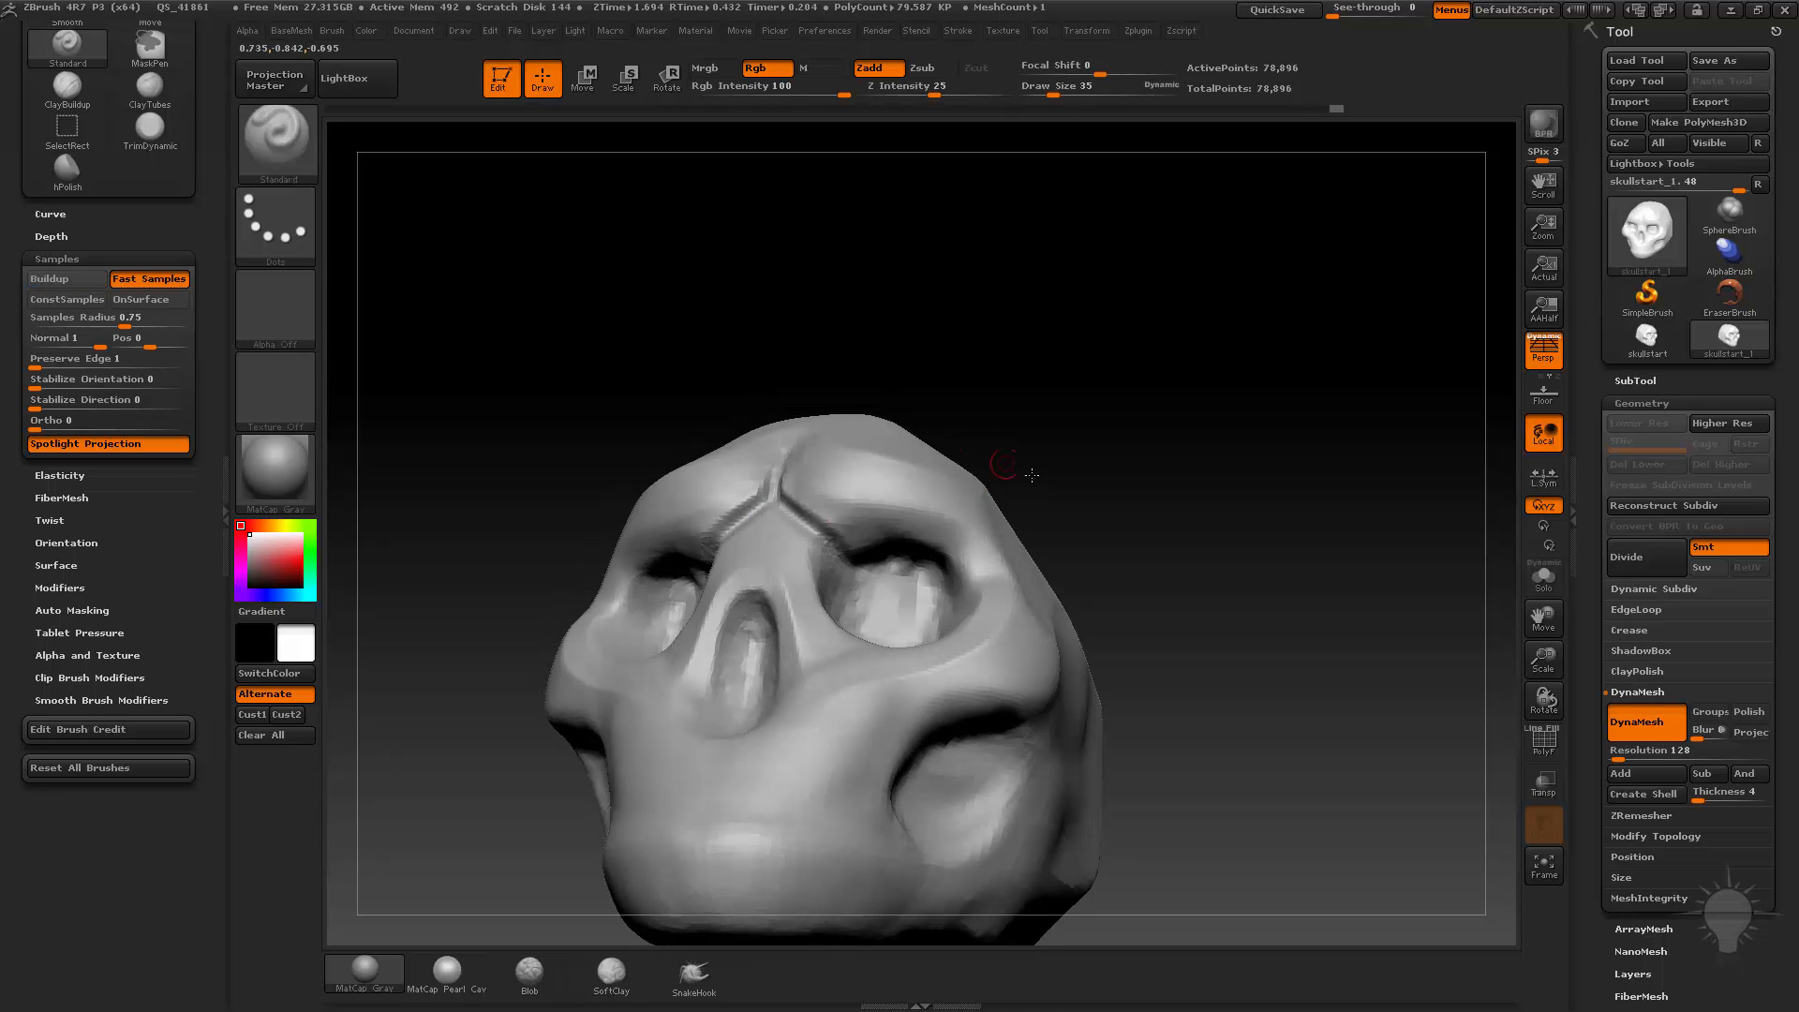
# Step: Build up the nasal bridge and the inner edges of the eye sockets with the Standard brush at draw size 53
pyautogui.moveTo(1008, 470); pyautogui.dragTo(1111, 478)
pyautogui.press(']')
pyautogui.moveTo(782, 532); pyautogui.dragTo(742, 579)
pyautogui.moveTo(931, 462); pyautogui.dragTo(1010, 467)
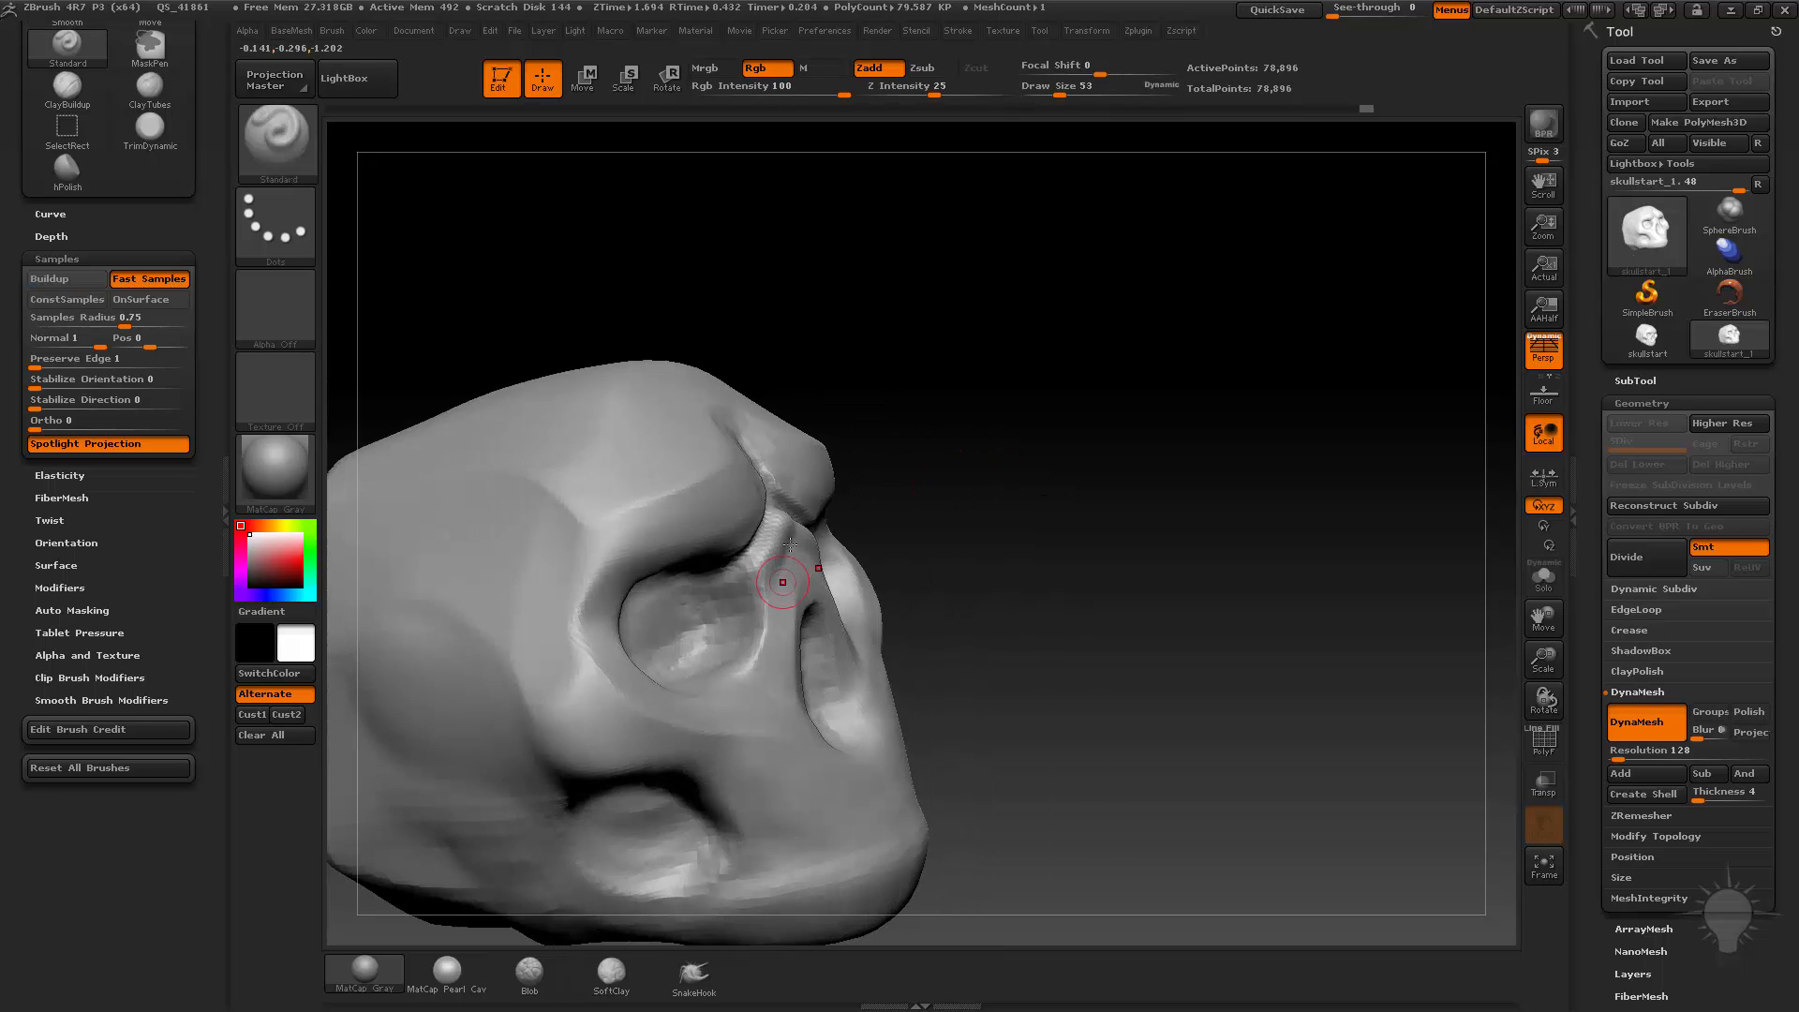
pyautogui.moveTo(790, 521)
pyautogui.mouseDown()
pyautogui.moveTo(751, 577)
pyautogui.moveTo(768, 574)
pyautogui.mouseUp()
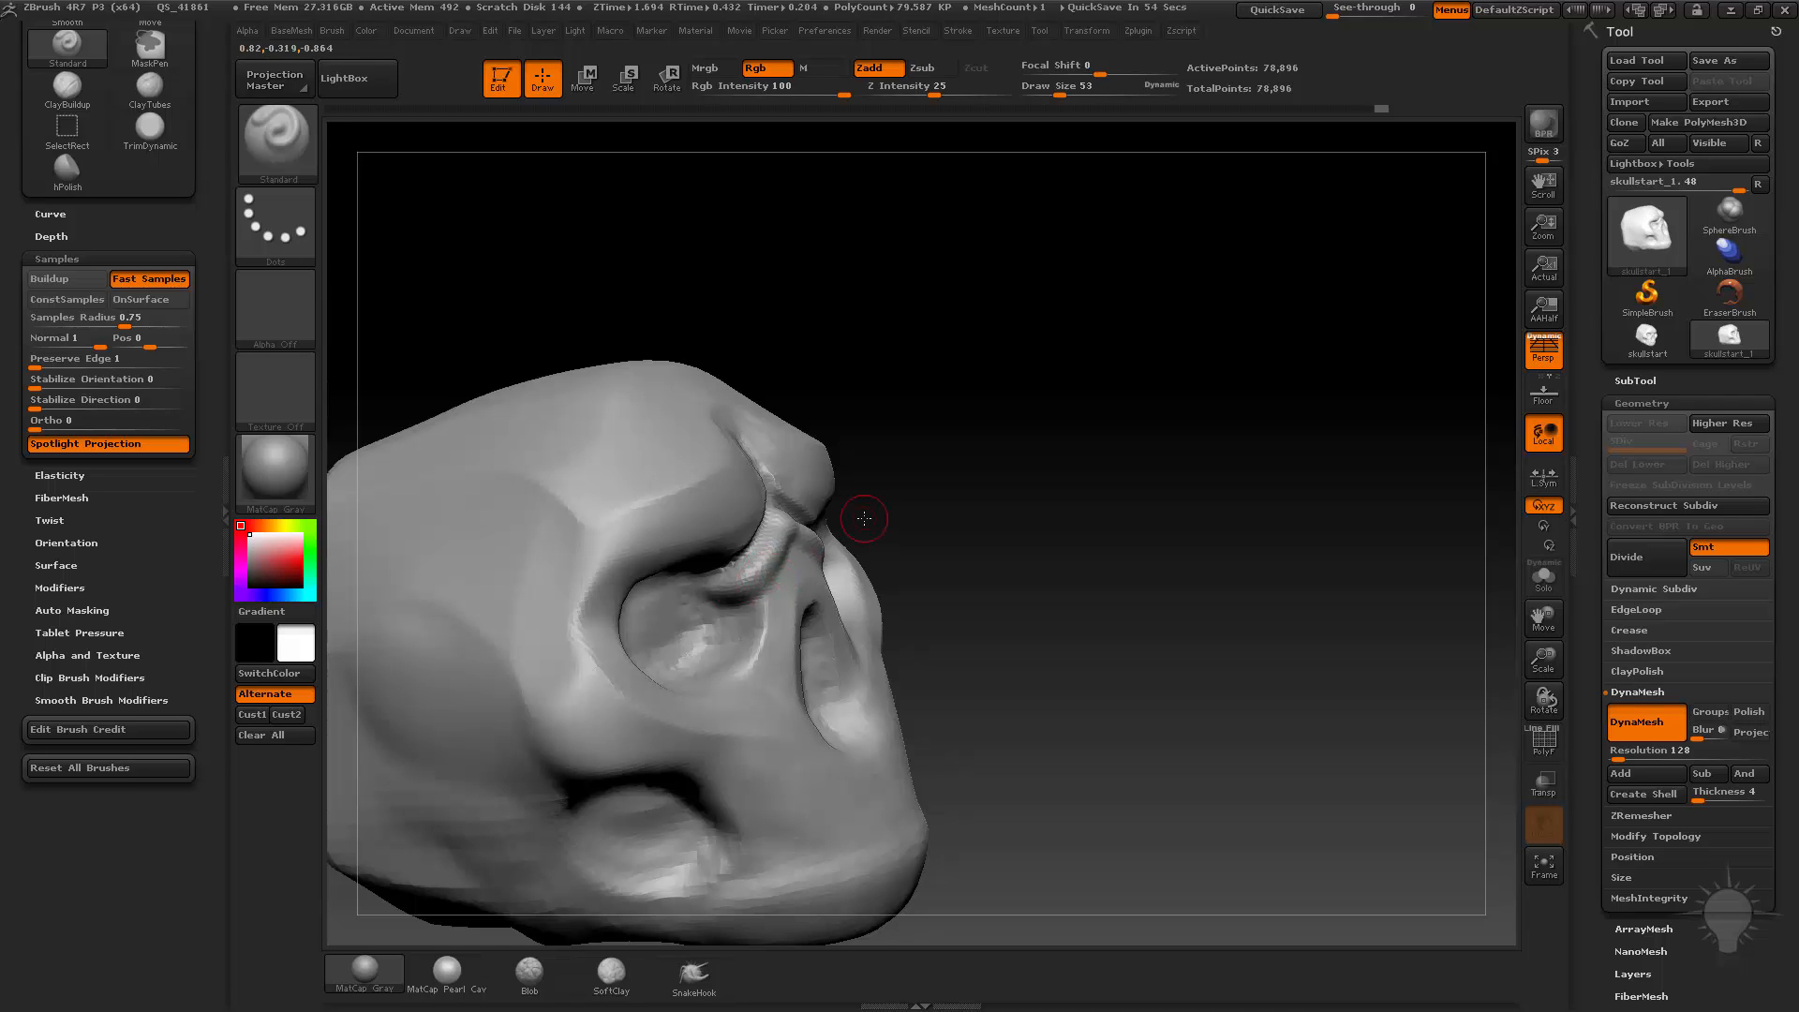
pyautogui.moveTo(1230, 382); pyautogui.dragTo(1243, 419)
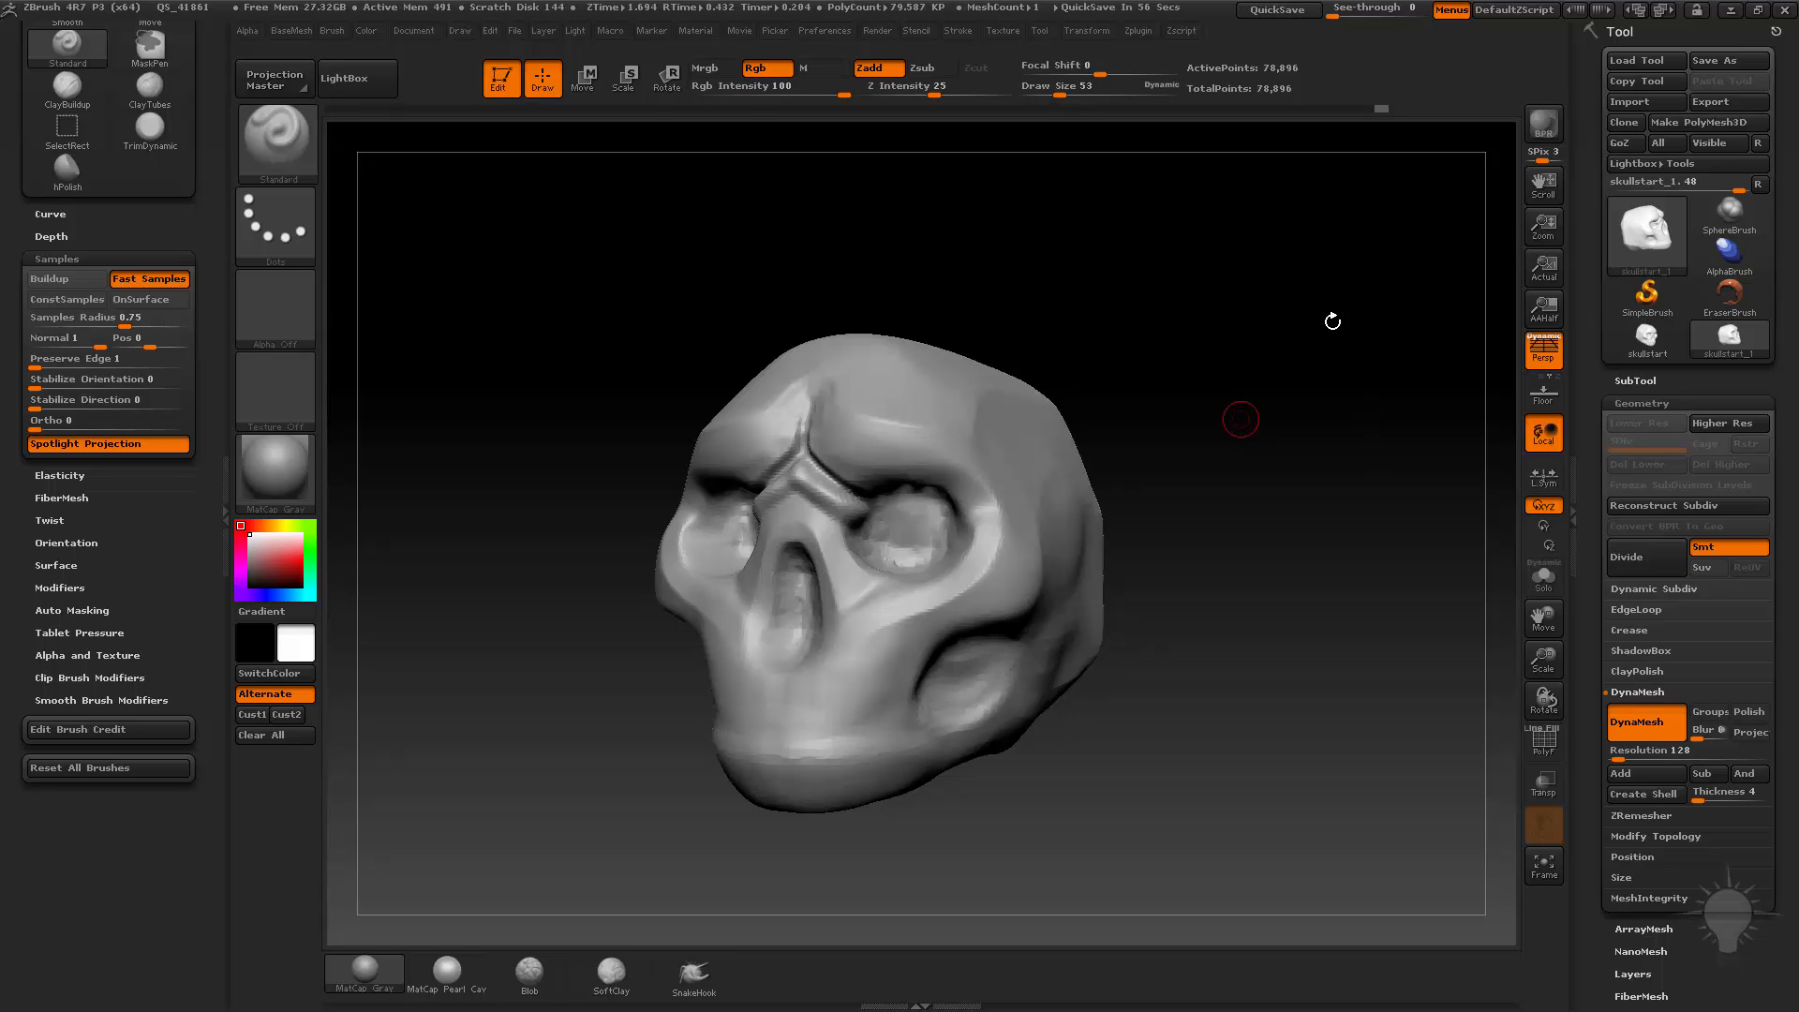
# Step: Flatten the sides of the nasal bridge with the TrimDynamic brush at draw size 101
pyautogui.moveTo(1373, 369)
pyautogui.mouseDown()
pyautogui.moveTo(1341, 413)
pyautogui.moveTo(1252, 313)
pyautogui.moveTo(1300, 272)
pyautogui.mouseUp()
pyautogui.press('b')
pyautogui.press('t')
pyautogui.press('d')
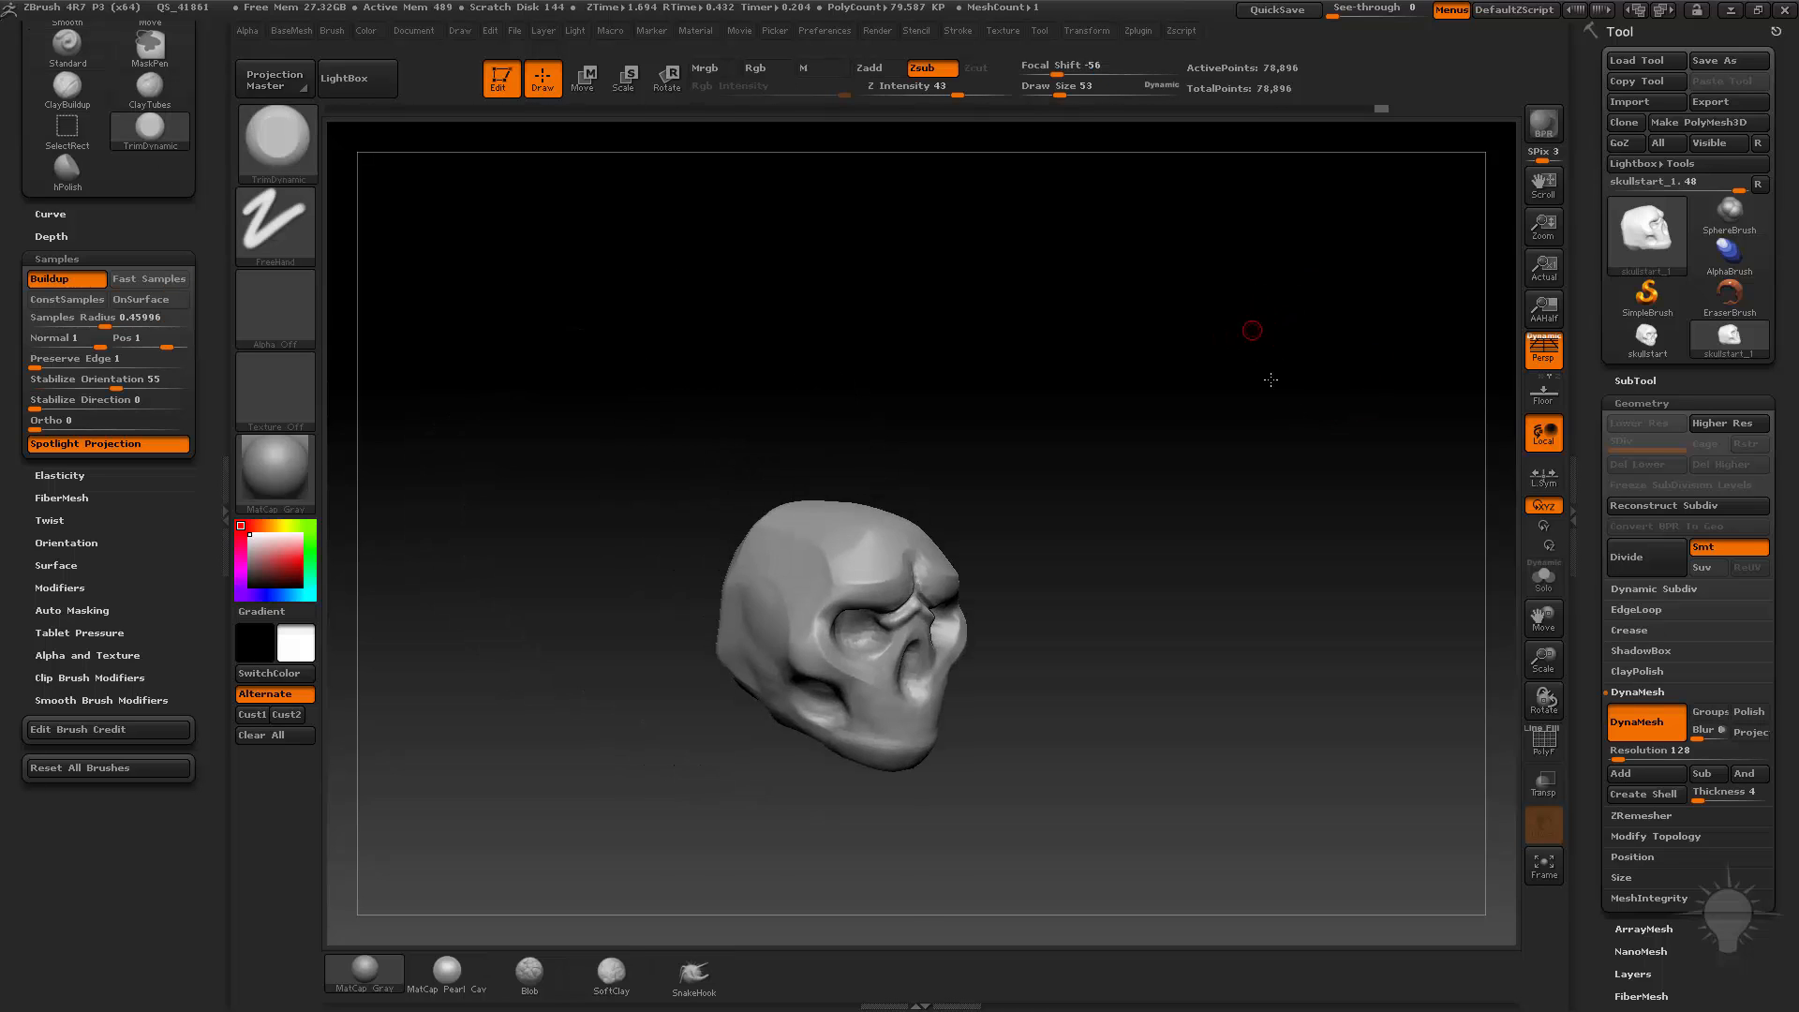
pyautogui.keyDown('alt'); pyautogui.moveTo(1271, 379); pyautogui.dragTo(1281, 396); pyautogui.keyUp('alt')
pyautogui.press('s')
pyautogui.moveTo(918, 605); pyautogui.dragTo(859, 647)
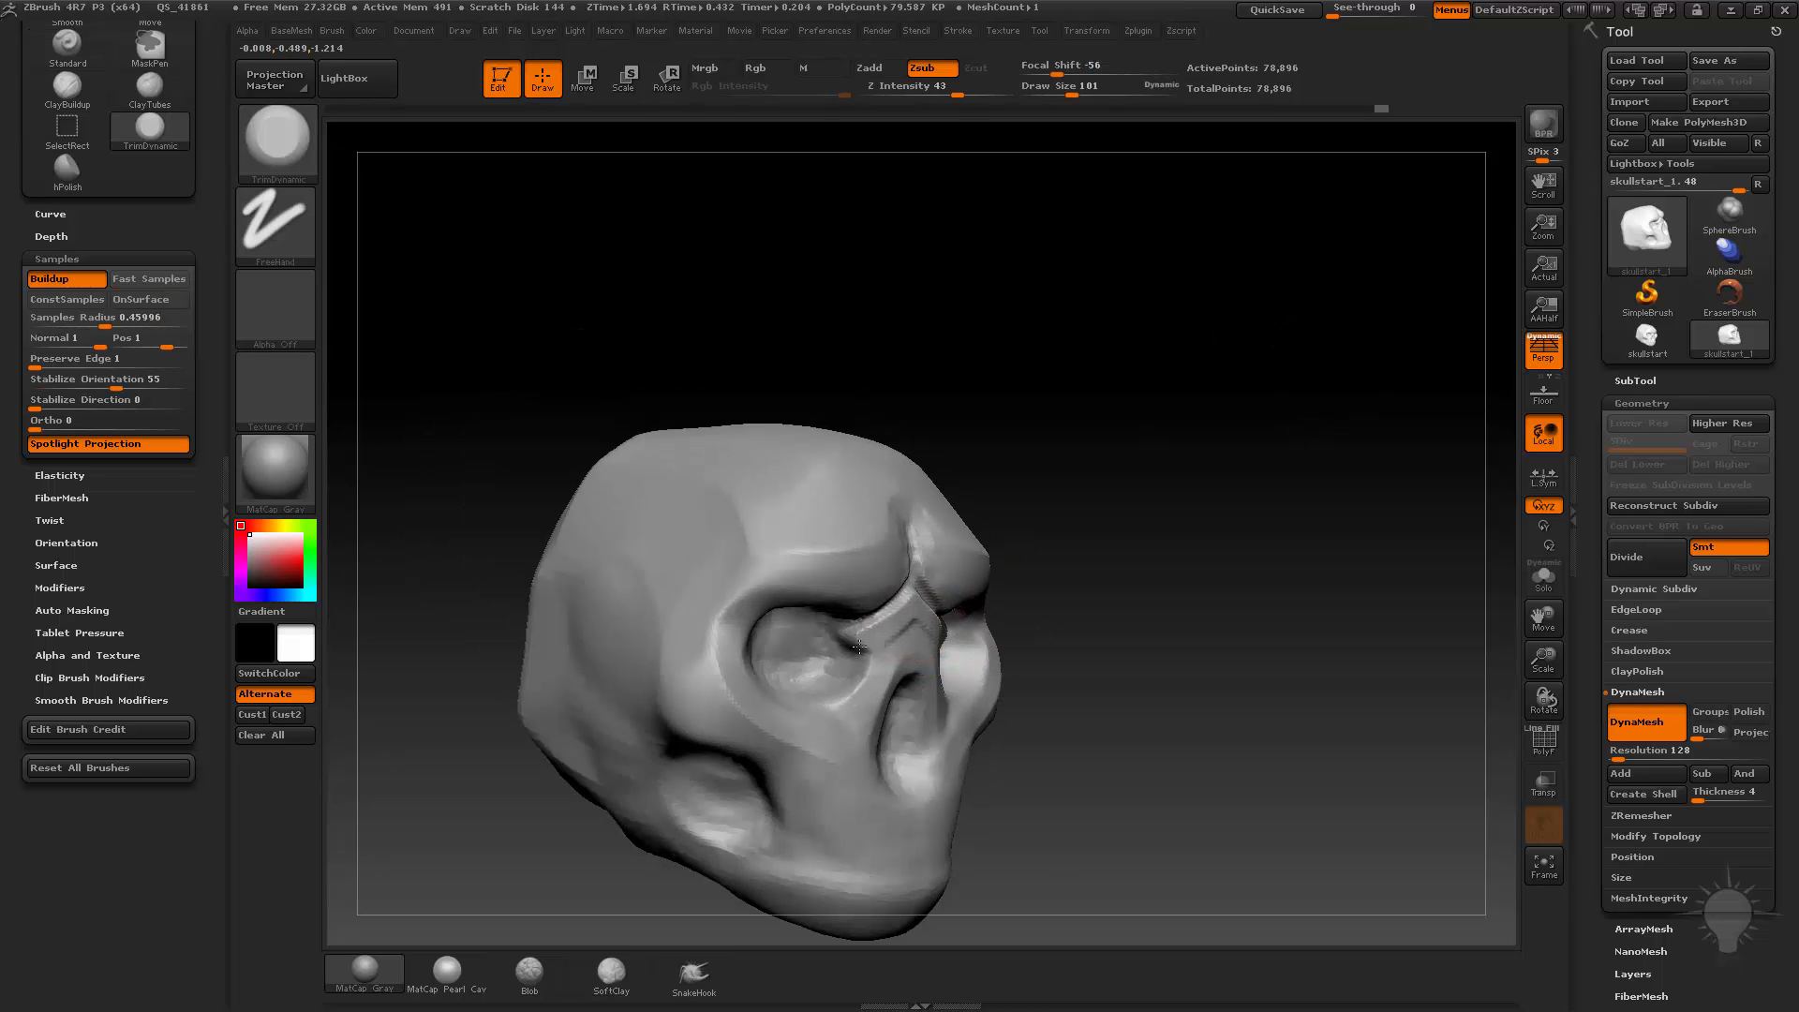
pyautogui.moveTo(1115, 590)
pyautogui.mouseDown()
pyautogui.moveTo(975, 586)
pyautogui.moveTo(970, 625)
pyautogui.mouseUp()
pyautogui.moveTo(1238, 575); pyautogui.dragTo(1186, 497)
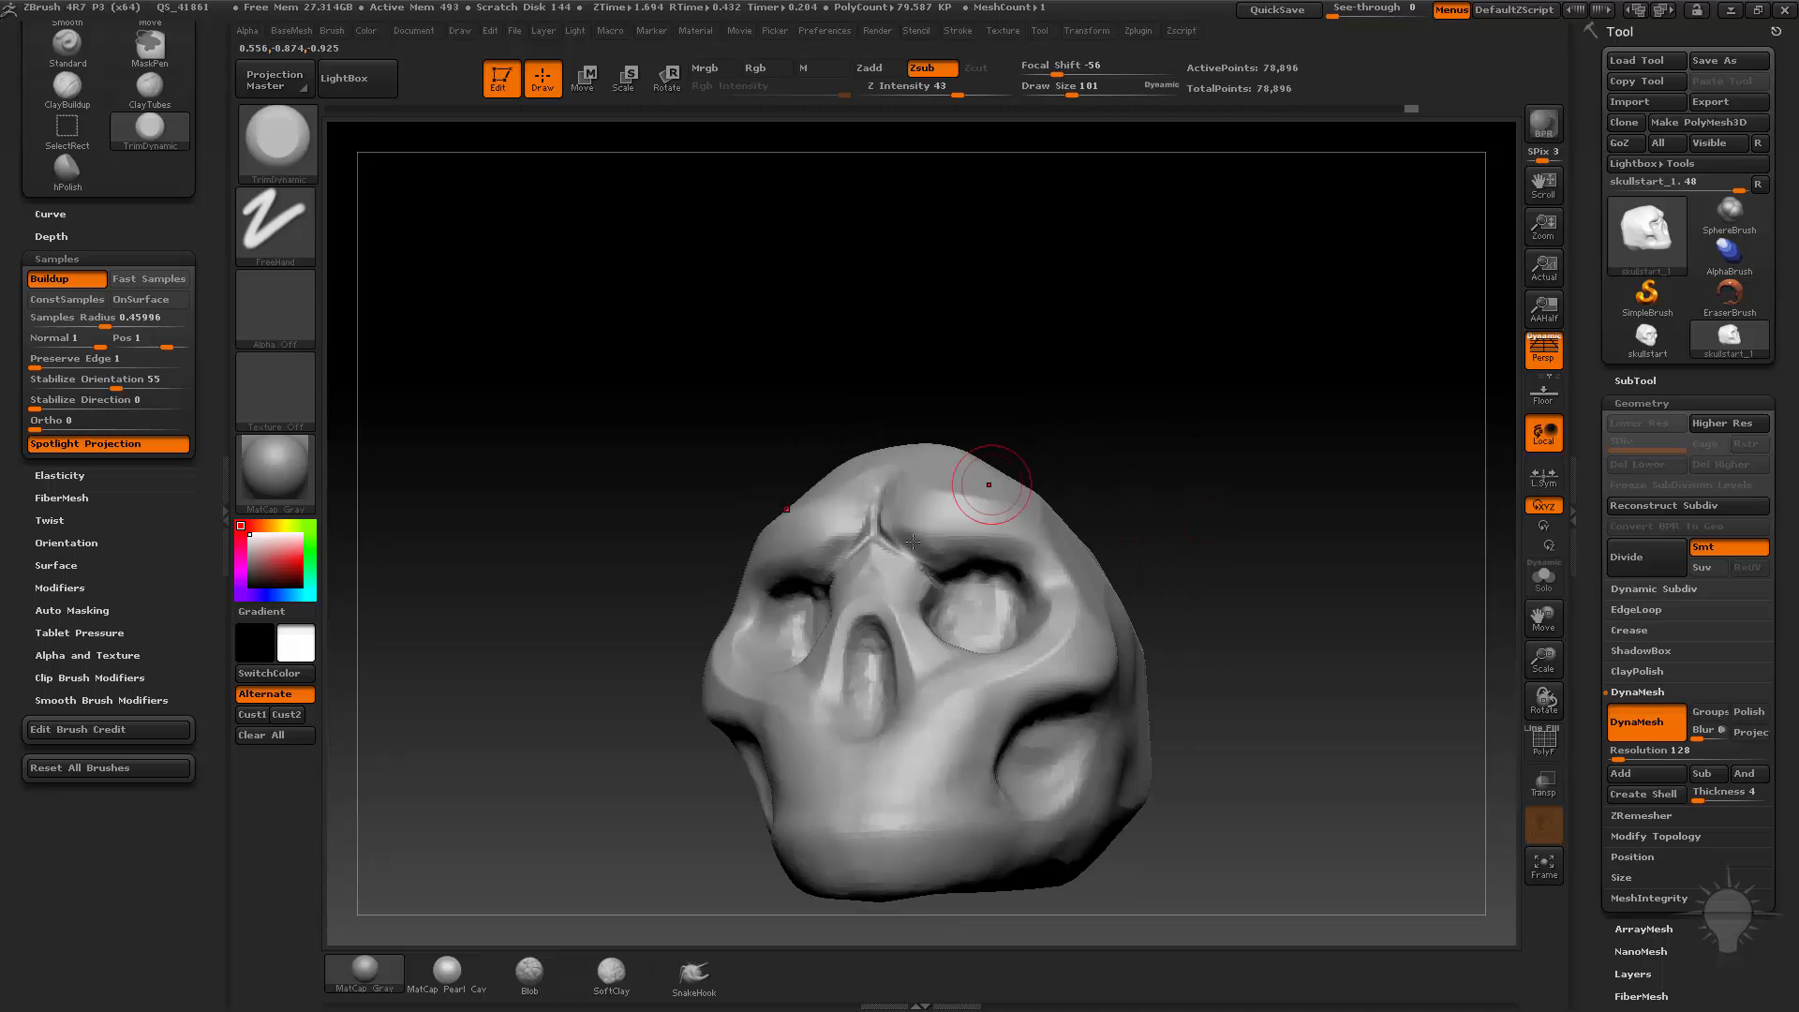
# Step: Trim the undersides of the brows and the top of the nasal bridge into flatter planes
pyautogui.moveTo(910, 527); pyautogui.dragTo(951, 551)
pyautogui.moveTo(1218, 529); pyautogui.dragTo(1157, 609)
pyautogui.moveTo(934, 611)
pyautogui.mouseDown()
pyautogui.moveTo(913, 553)
pyautogui.moveTo(914, 614)
pyautogui.mouseUp()
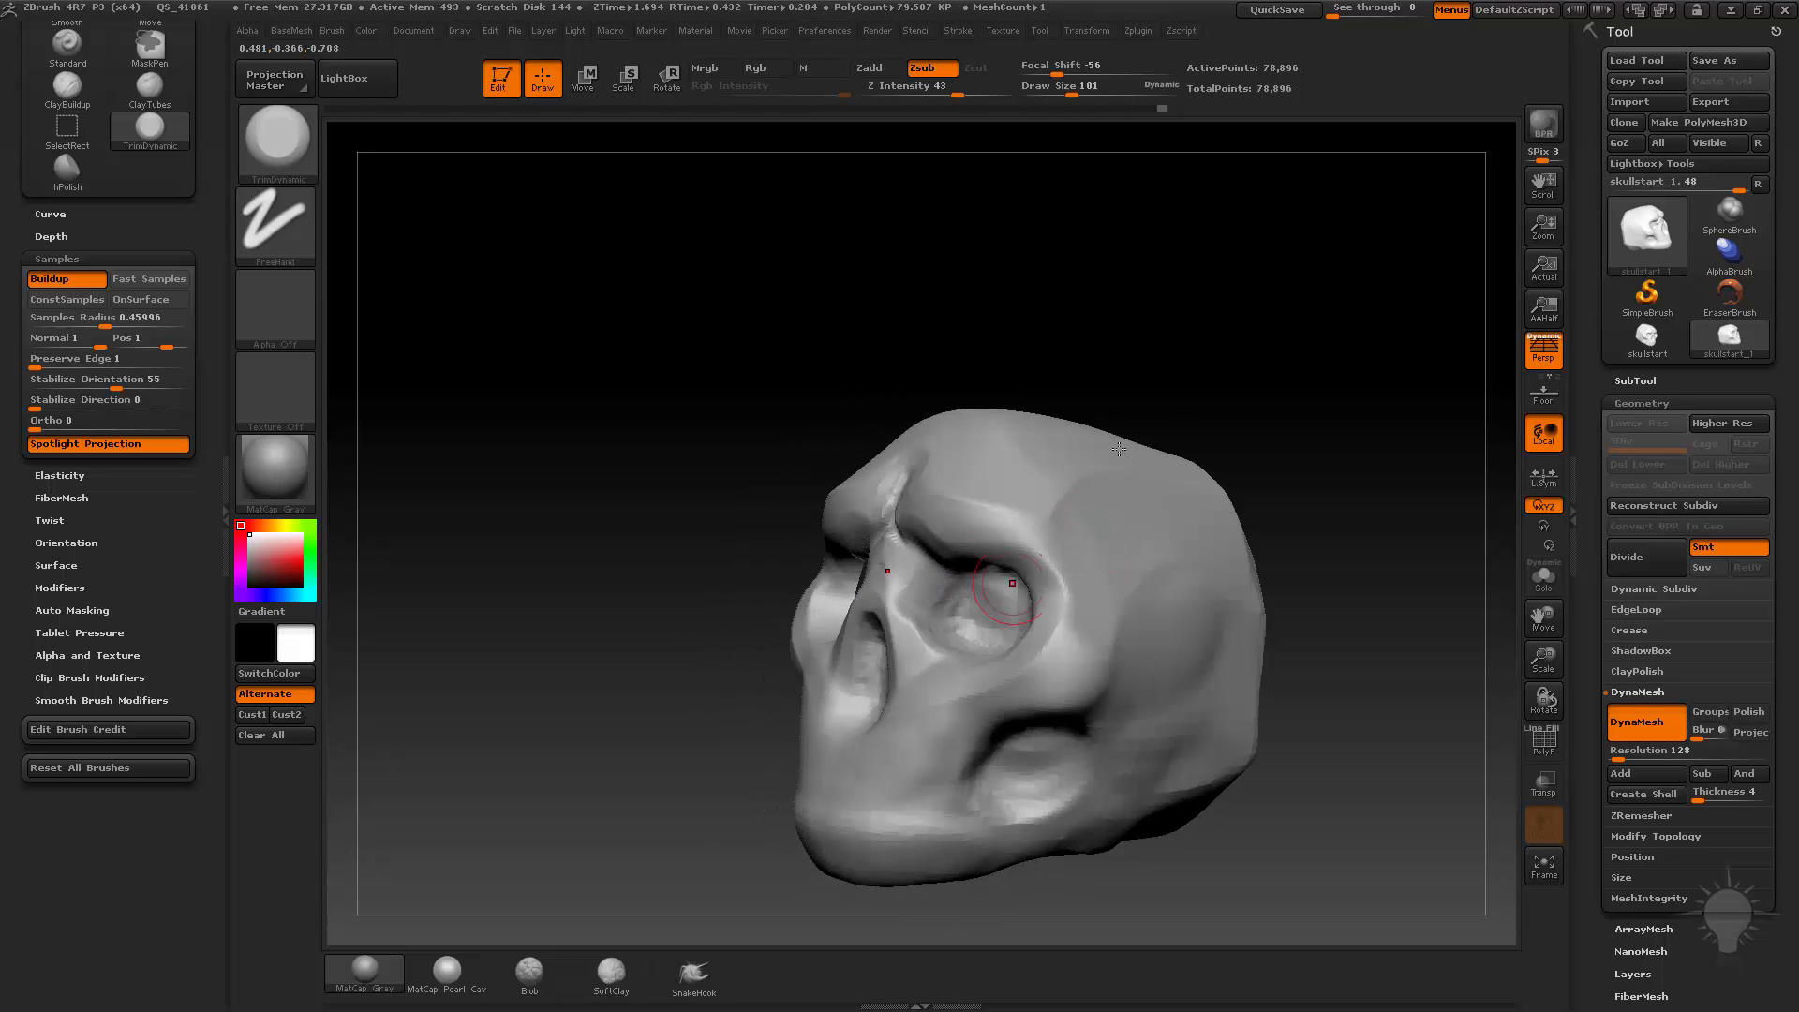
pyautogui.moveTo(1040, 379); pyautogui.dragTo(1172, 385)
pyautogui.moveTo(887, 537); pyautogui.dragTo(903, 600)
pyautogui.moveTo(1106, 534); pyautogui.dragTo(1058, 422)
pyautogui.moveTo(885, 525); pyautogui.dragTo(944, 552)
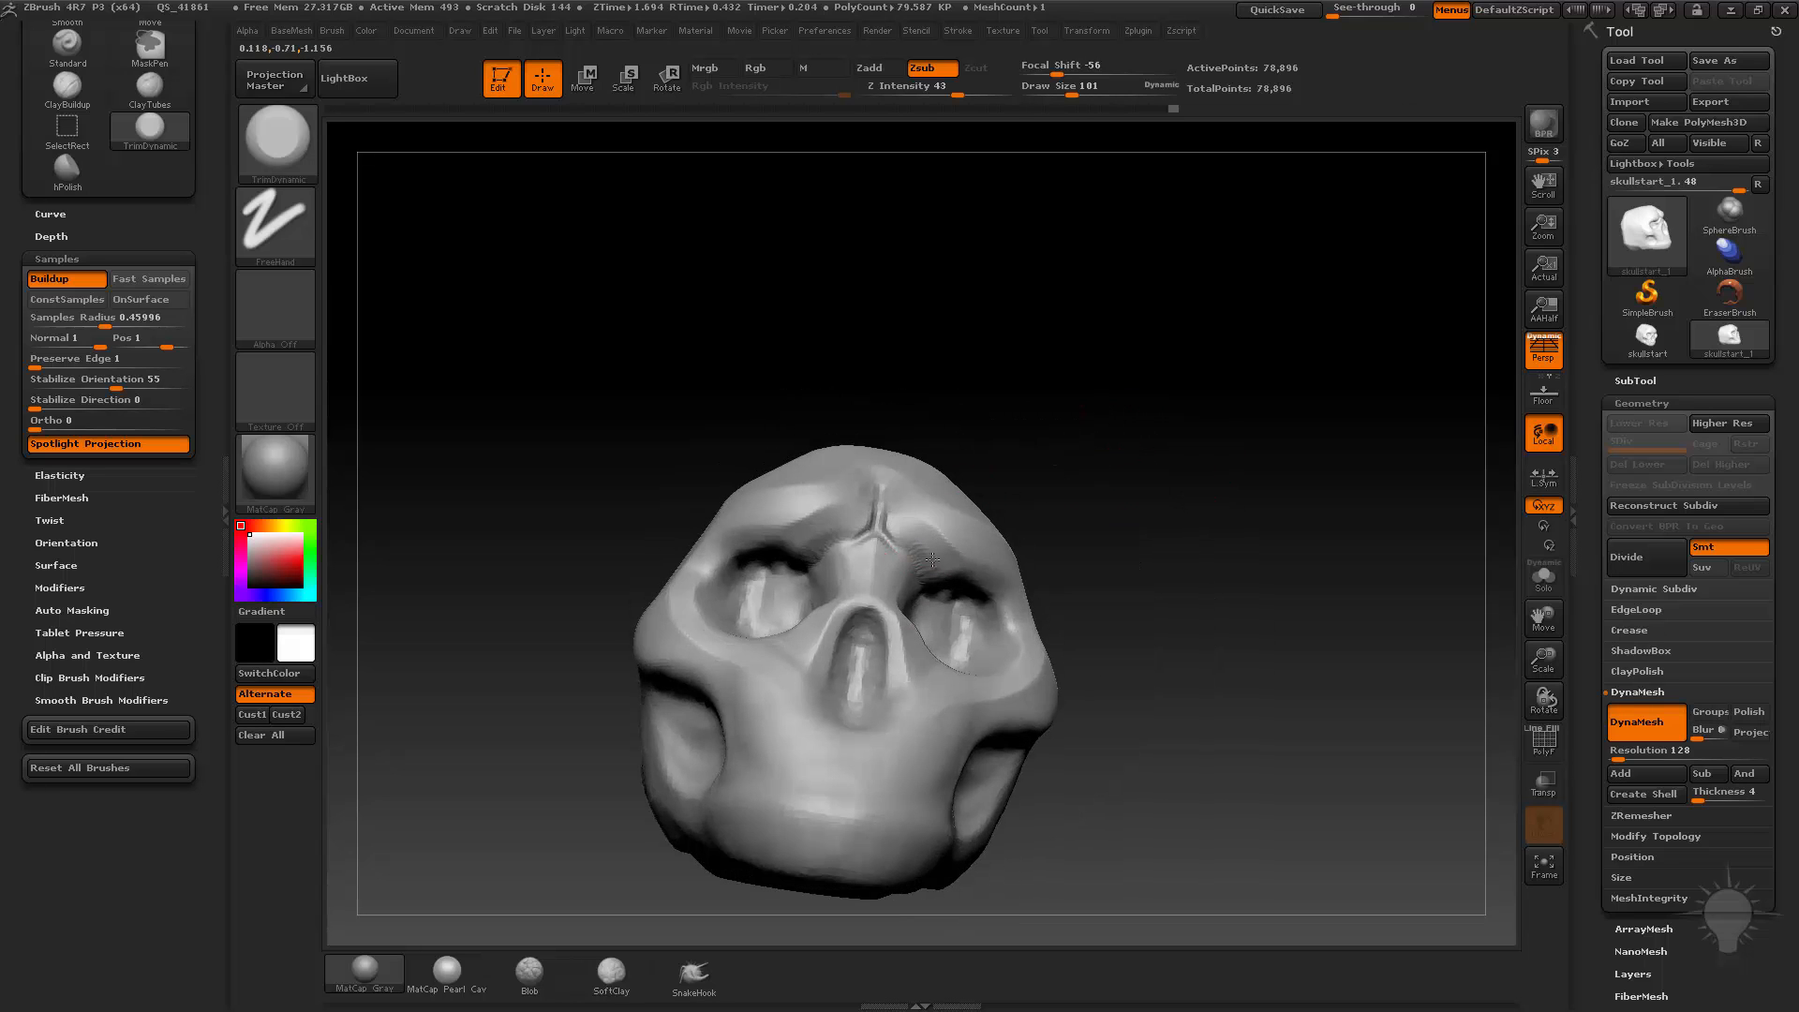
# Step: Remesh the skull with DynaMesh and carve the crease under the inner brow with the Standard brush at draw size 26
pyautogui.keyDown('ctrl'); pyautogui.moveTo(1174, 383); pyautogui.dragTo(1253, 571); pyautogui.keyUp('ctrl')
pyautogui.moveTo(1145, 352)
pyautogui.keyDown('alt'); pyautogui.mouseDown()
pyautogui.moveTo(1151, 423)
pyautogui.moveTo(1247, 426)
pyautogui.mouseUp(); pyautogui.keyUp('alt')
pyautogui.press('b')
pyautogui.press('s')
pyautogui.press('t')
pyautogui.press('s')
pyautogui.click(839, 556)
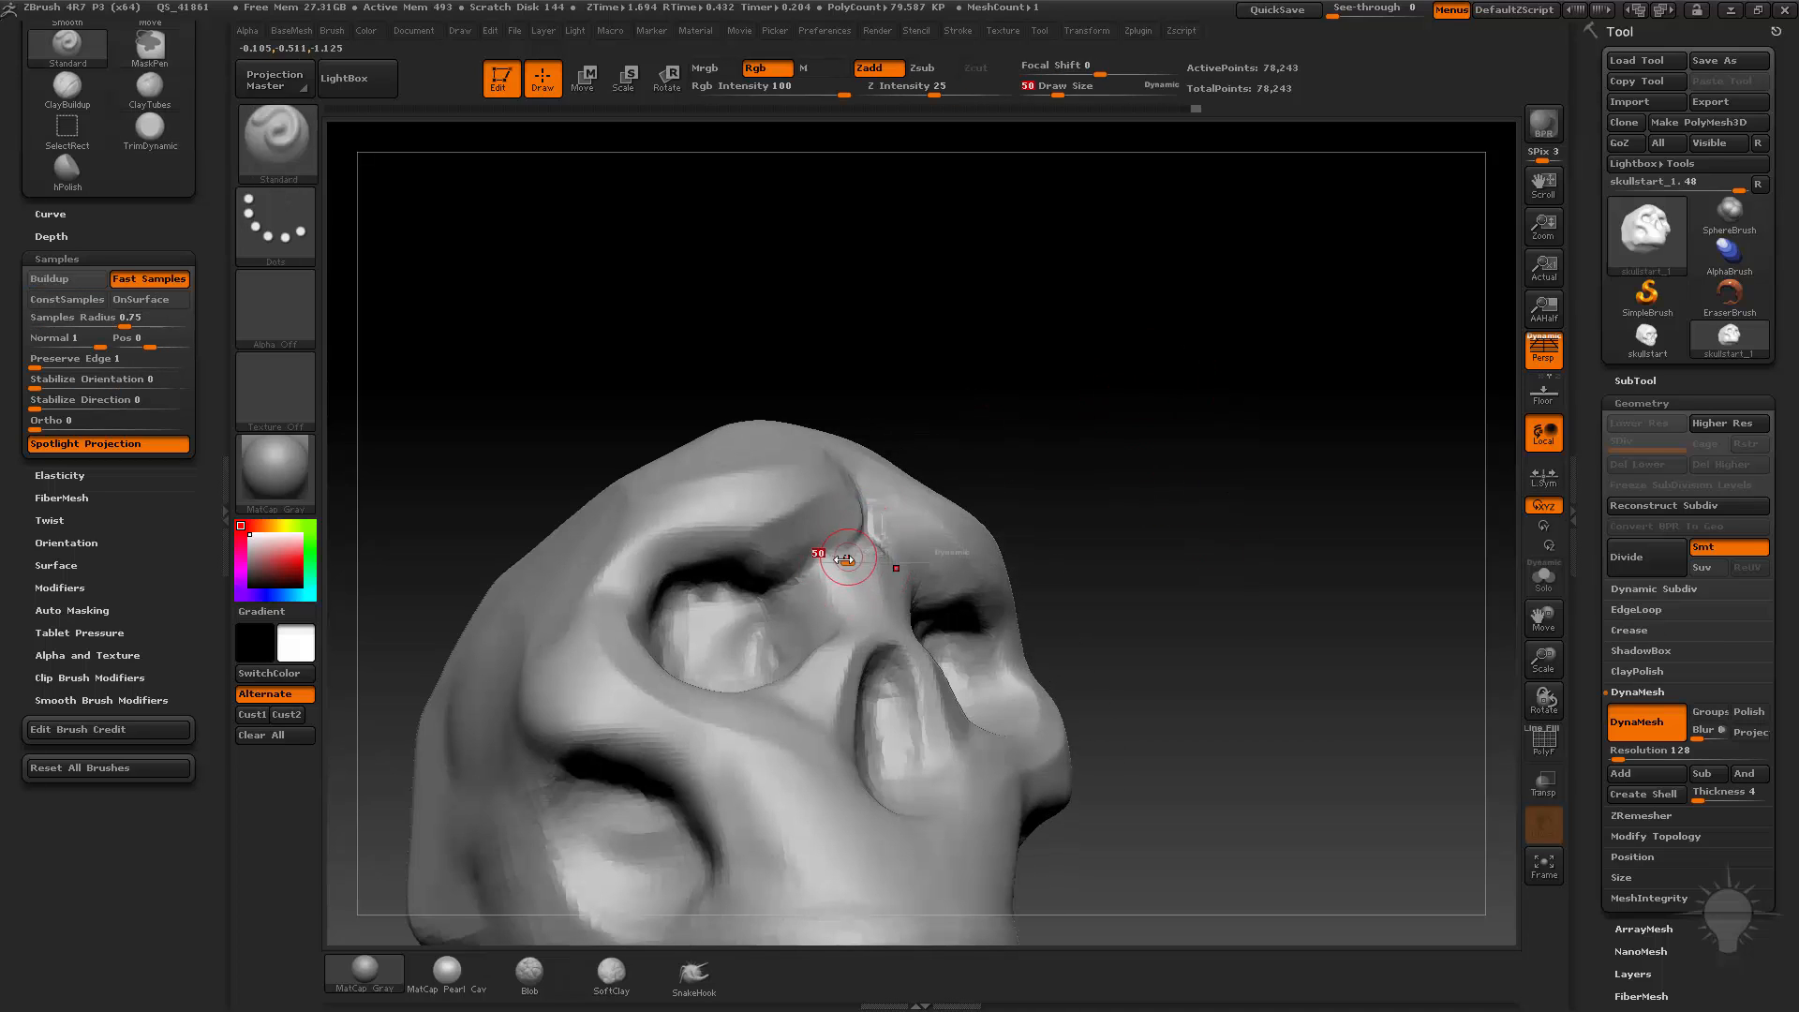
pyautogui.moveTo(841, 560); pyautogui.dragTo(867, 542)
pyautogui.moveTo(984, 481); pyautogui.dragTo(871, 553)
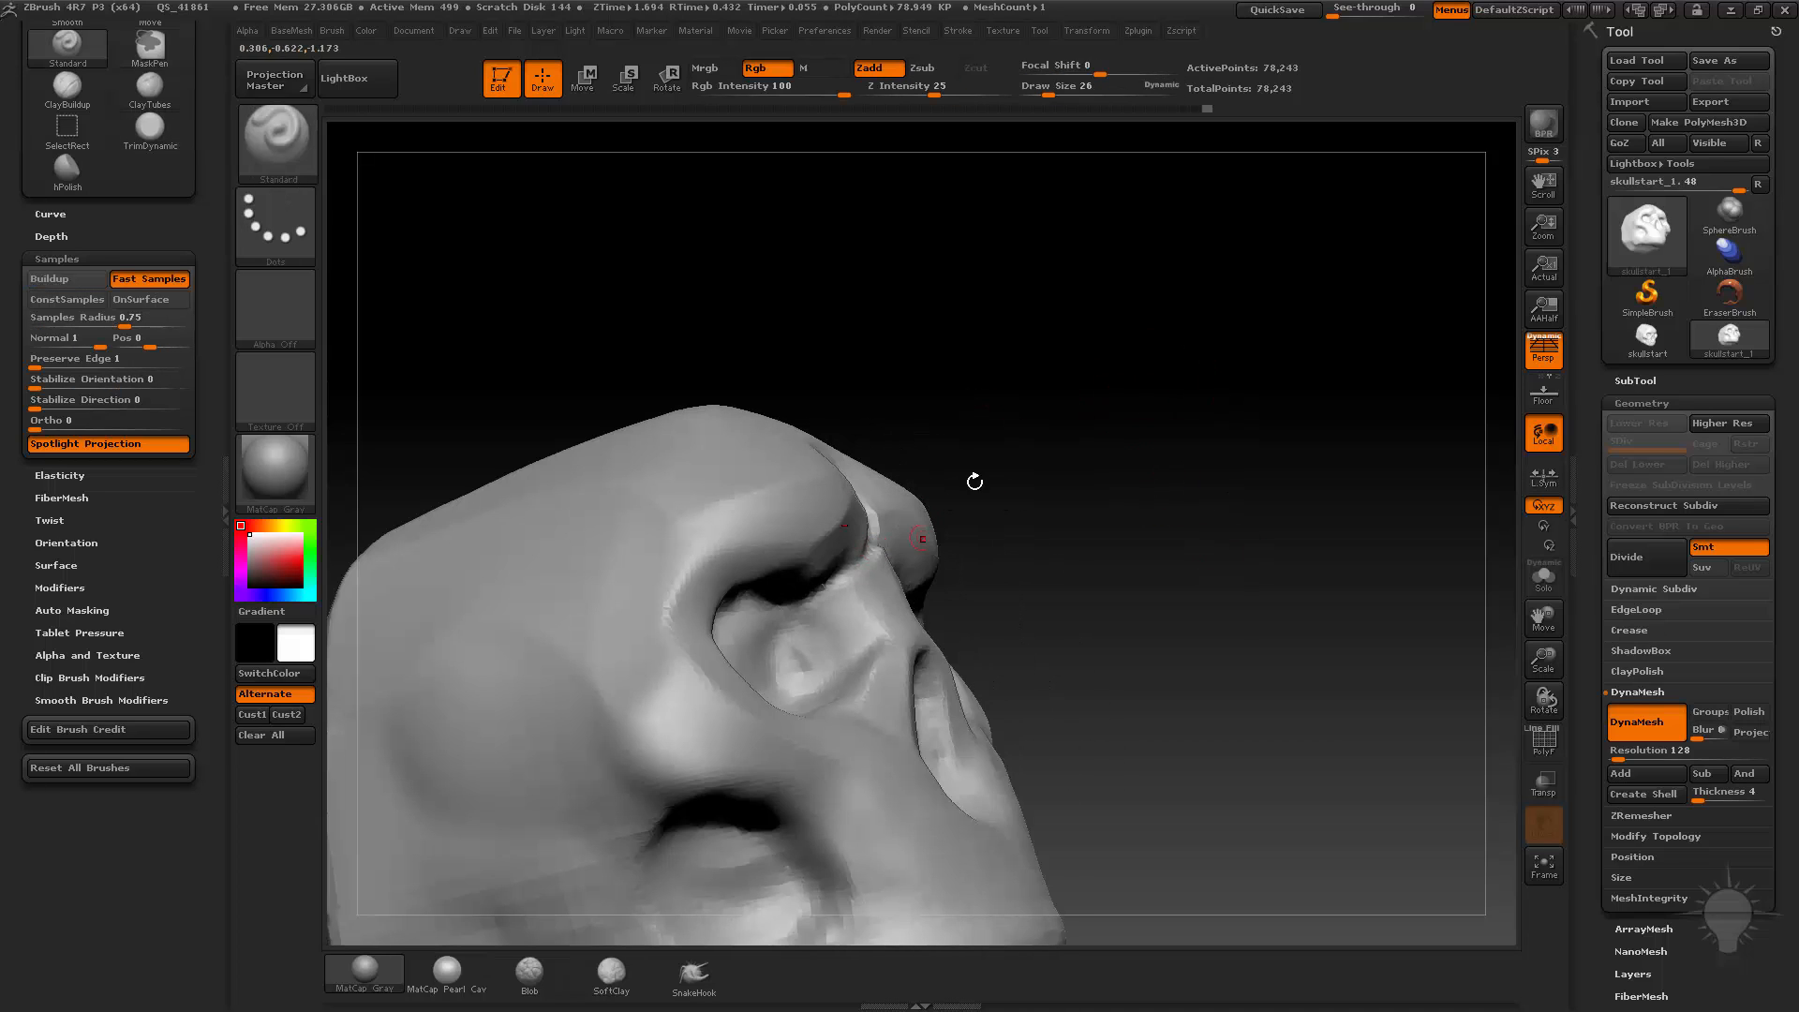
# Step: Carve grooves around the lower end of the nasal bridge to separate it as a distinct plate
pyautogui.moveTo(974, 481); pyautogui.dragTo(923, 487)
pyautogui.moveTo(816, 609); pyautogui.dragTo(839, 654)
pyautogui.moveTo(1056, 558)
pyautogui.mouseDown()
pyautogui.moveTo(1026, 501)
pyautogui.moveTo(1059, 567)
pyautogui.mouseUp()
pyautogui.keyDown('alt'); pyautogui.moveTo(874, 603); pyautogui.dragTo(834, 586); pyautogui.keyUp('alt')
pyautogui.moveTo(1054, 562); pyautogui.dragTo(1021, 566)
pyautogui.moveTo(824, 591)
pyautogui.keyDown('alt'); pyautogui.mouseDown()
pyautogui.moveTo(886, 583)
pyautogui.moveTo(869, 589)
pyautogui.mouseUp(); pyautogui.keyUp('alt')
pyautogui.moveTo(1028, 575); pyautogui.dragTo(984, 558)
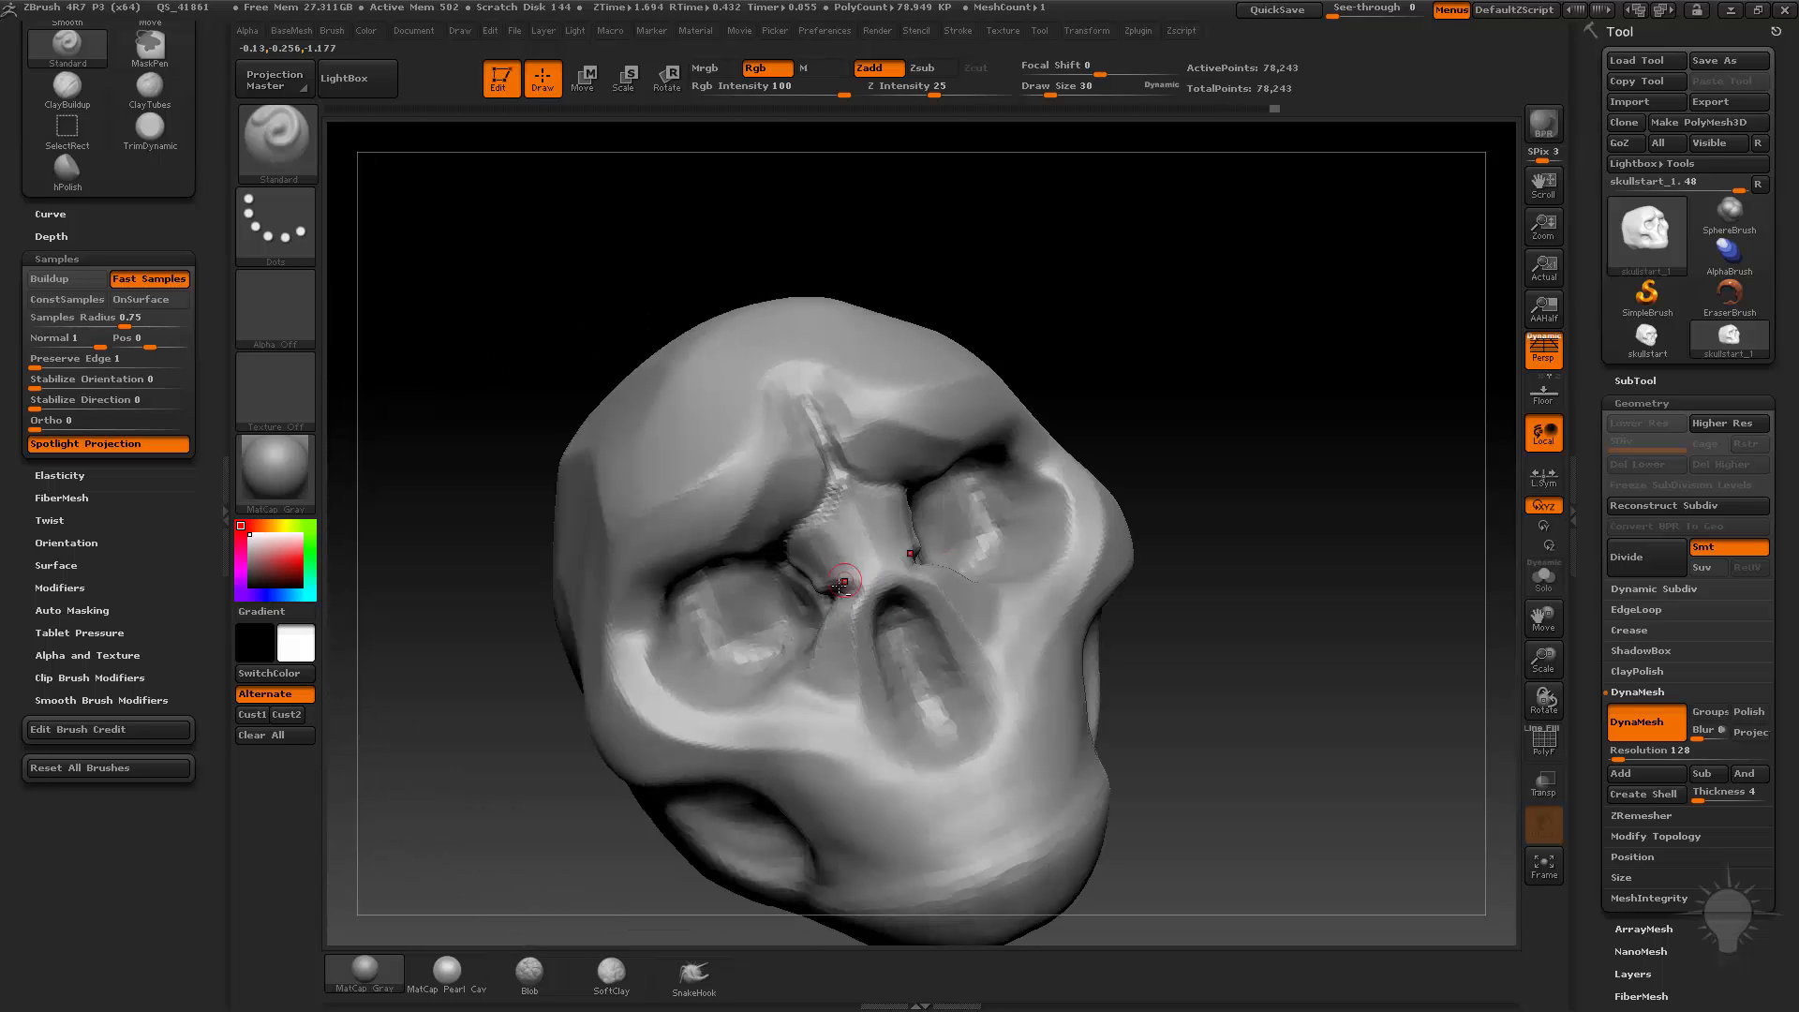
pyautogui.moveTo(843, 581); pyautogui.dragTo(867, 602)
pyautogui.moveTo(1147, 538)
pyautogui.keyDown('shift'); pyautogui.mouseDown()
pyautogui.moveTo(1224, 498)
pyautogui.moveTo(1124, 468)
pyautogui.mouseUp(); pyautogui.keyUp('shift')
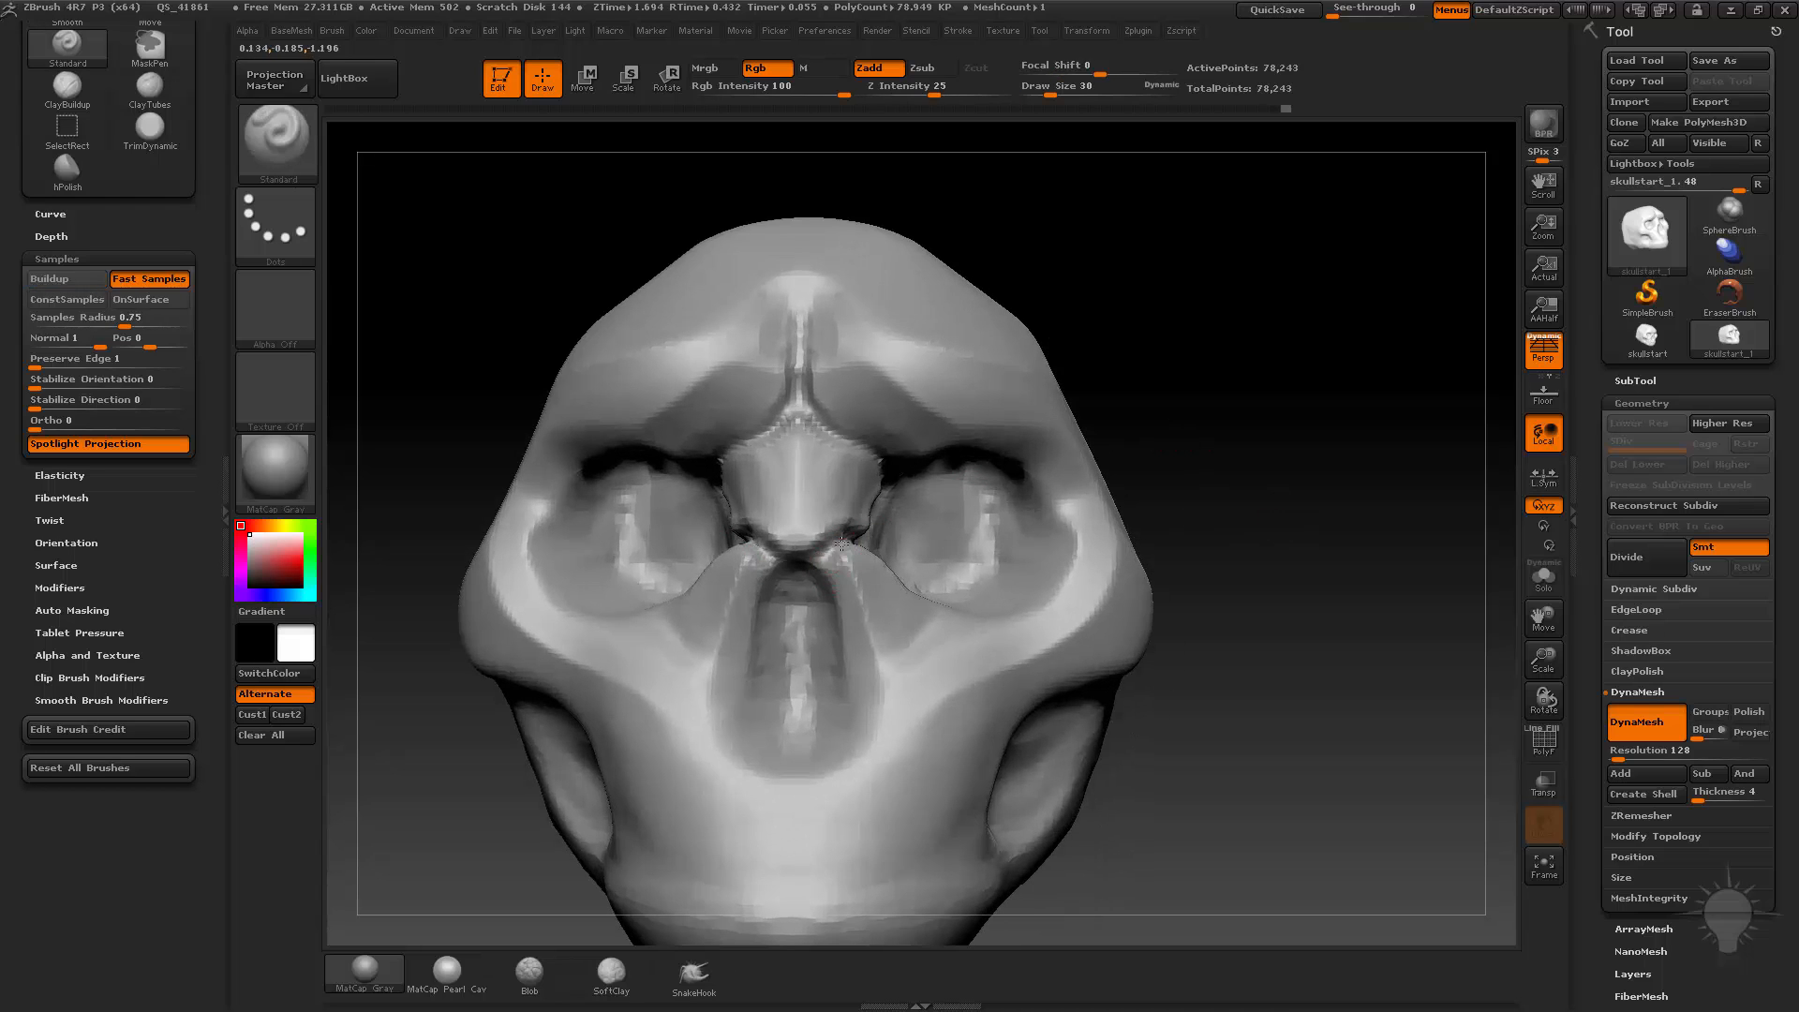
# Step: Cut grooves from below the nasal bridge down both sides of the nasal cavity
pyautogui.keyDown('alt'); pyautogui.moveTo(842, 544); pyautogui.dragTo(815, 565); pyautogui.keyUp('alt')
pyautogui.moveTo(1043, 385); pyautogui.dragTo(1078, 361)
pyautogui.keyDown('alt'); pyautogui.moveTo(831, 556); pyautogui.dragTo(830, 656); pyautogui.keyUp('alt')
pyautogui.moveTo(1044, 450); pyautogui.dragTo(1101, 492)
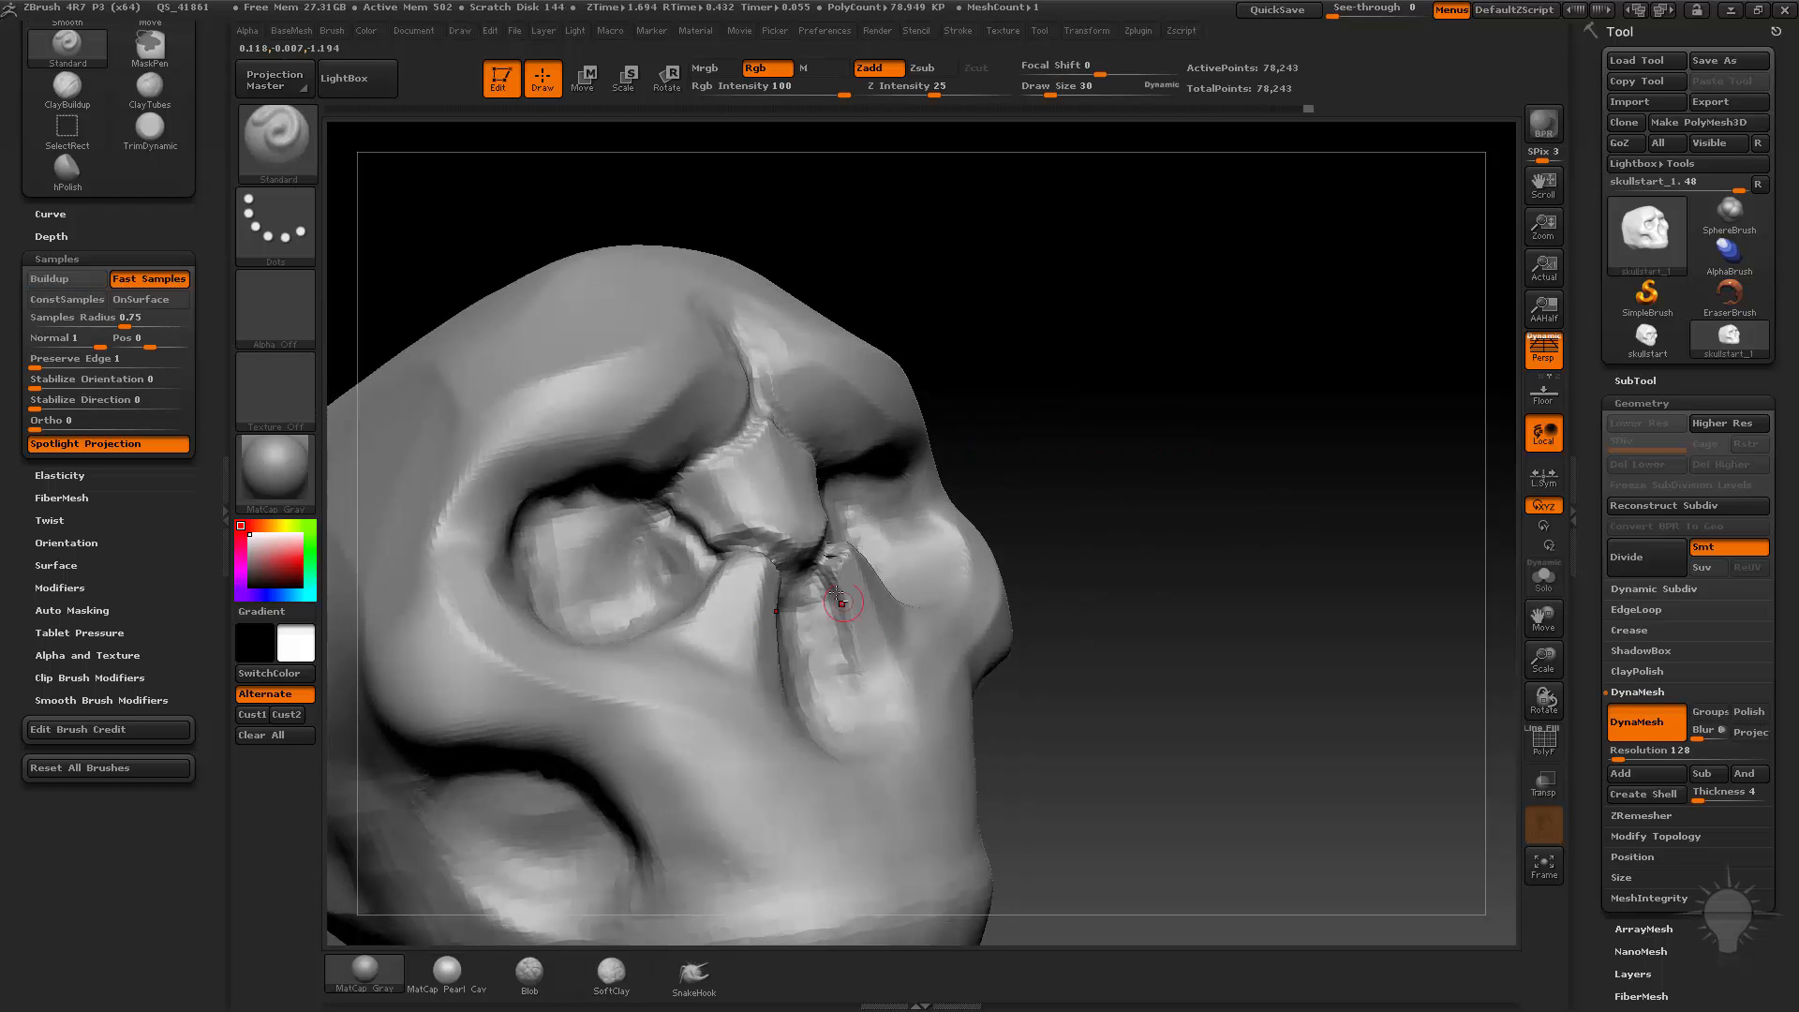
pyautogui.keyDown('alt'); pyautogui.moveTo(848, 665); pyautogui.dragTo(843, 721); pyautogui.keyUp('alt')
pyautogui.keyDown('shift'); pyautogui.moveTo(1044, 526); pyautogui.dragTo(931, 600); pyautogui.keyUp('shift')
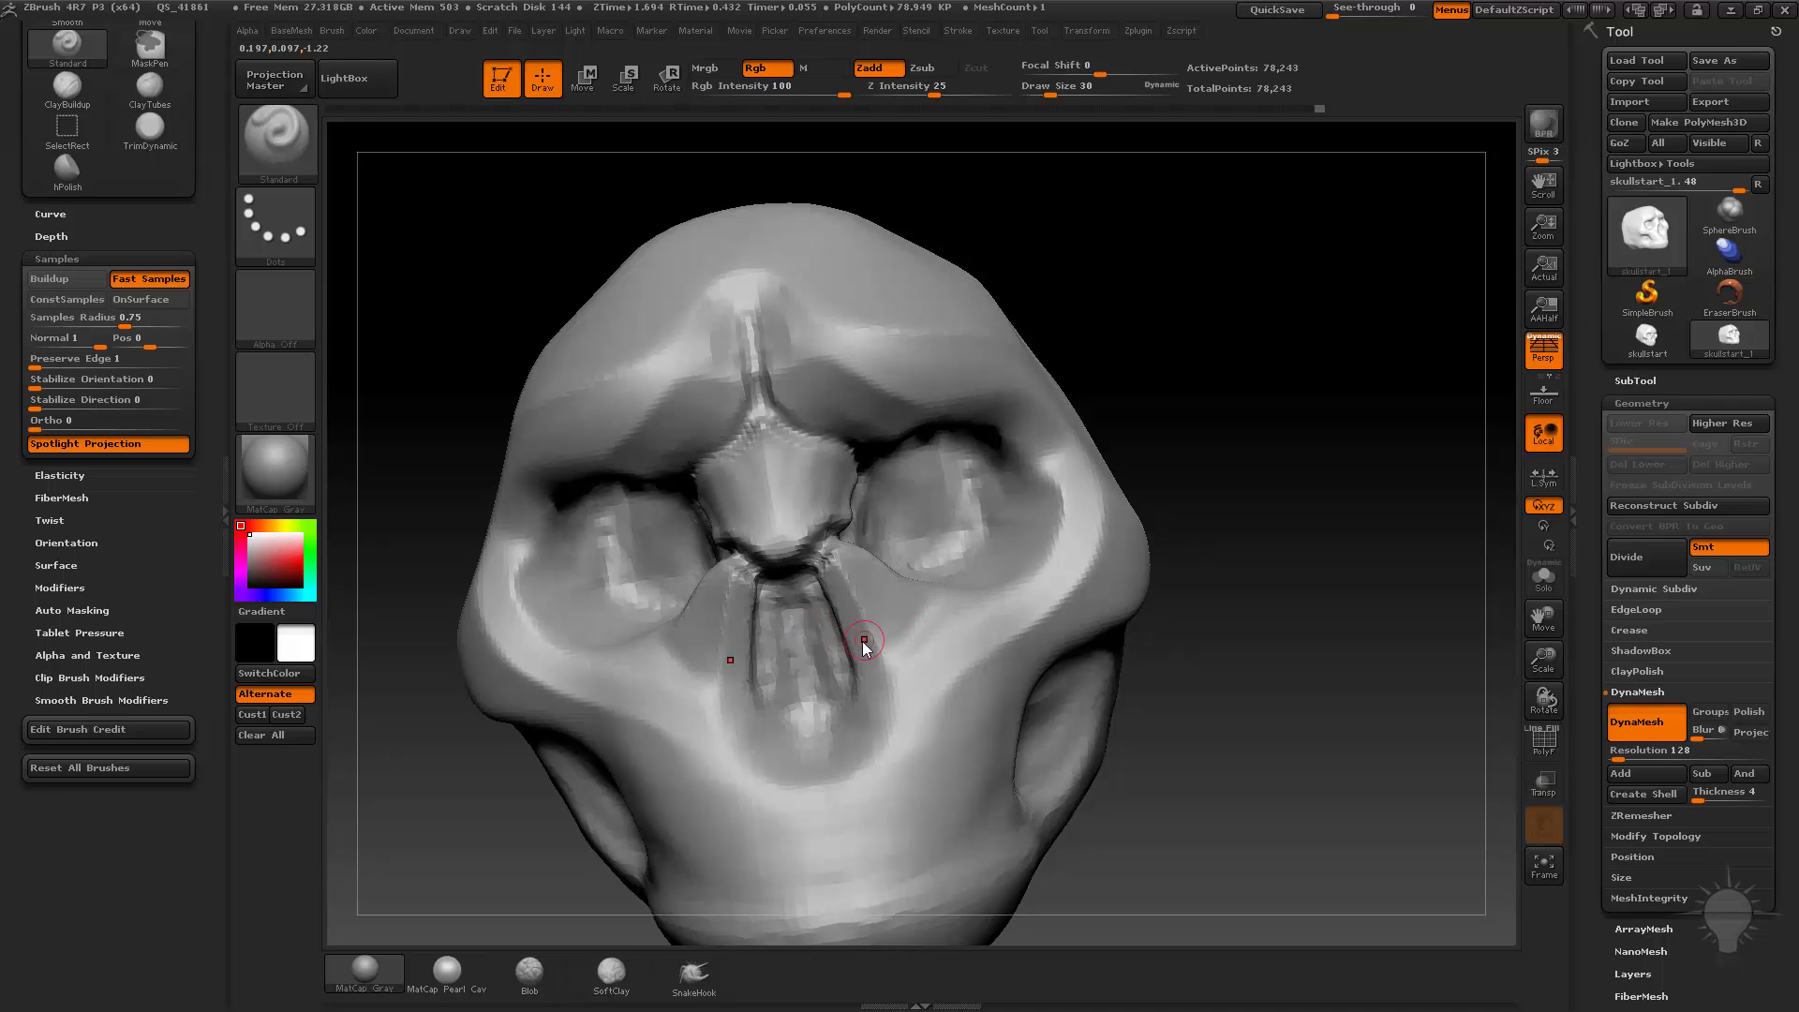
# Step: Outline an angular plate on each side of the nasal cavity with carved grooves at draw size 24
pyautogui.press('s')
pyautogui.click(859, 641)
pyautogui.keyDown('alt'); pyautogui.moveTo(846, 666); pyautogui.dragTo(919, 611); pyautogui.keyUp('alt')
pyautogui.moveTo(1159, 388)
pyautogui.mouseDown()
pyautogui.moveTo(947, 571)
pyautogui.moveTo(898, 649)
pyautogui.mouseUp()
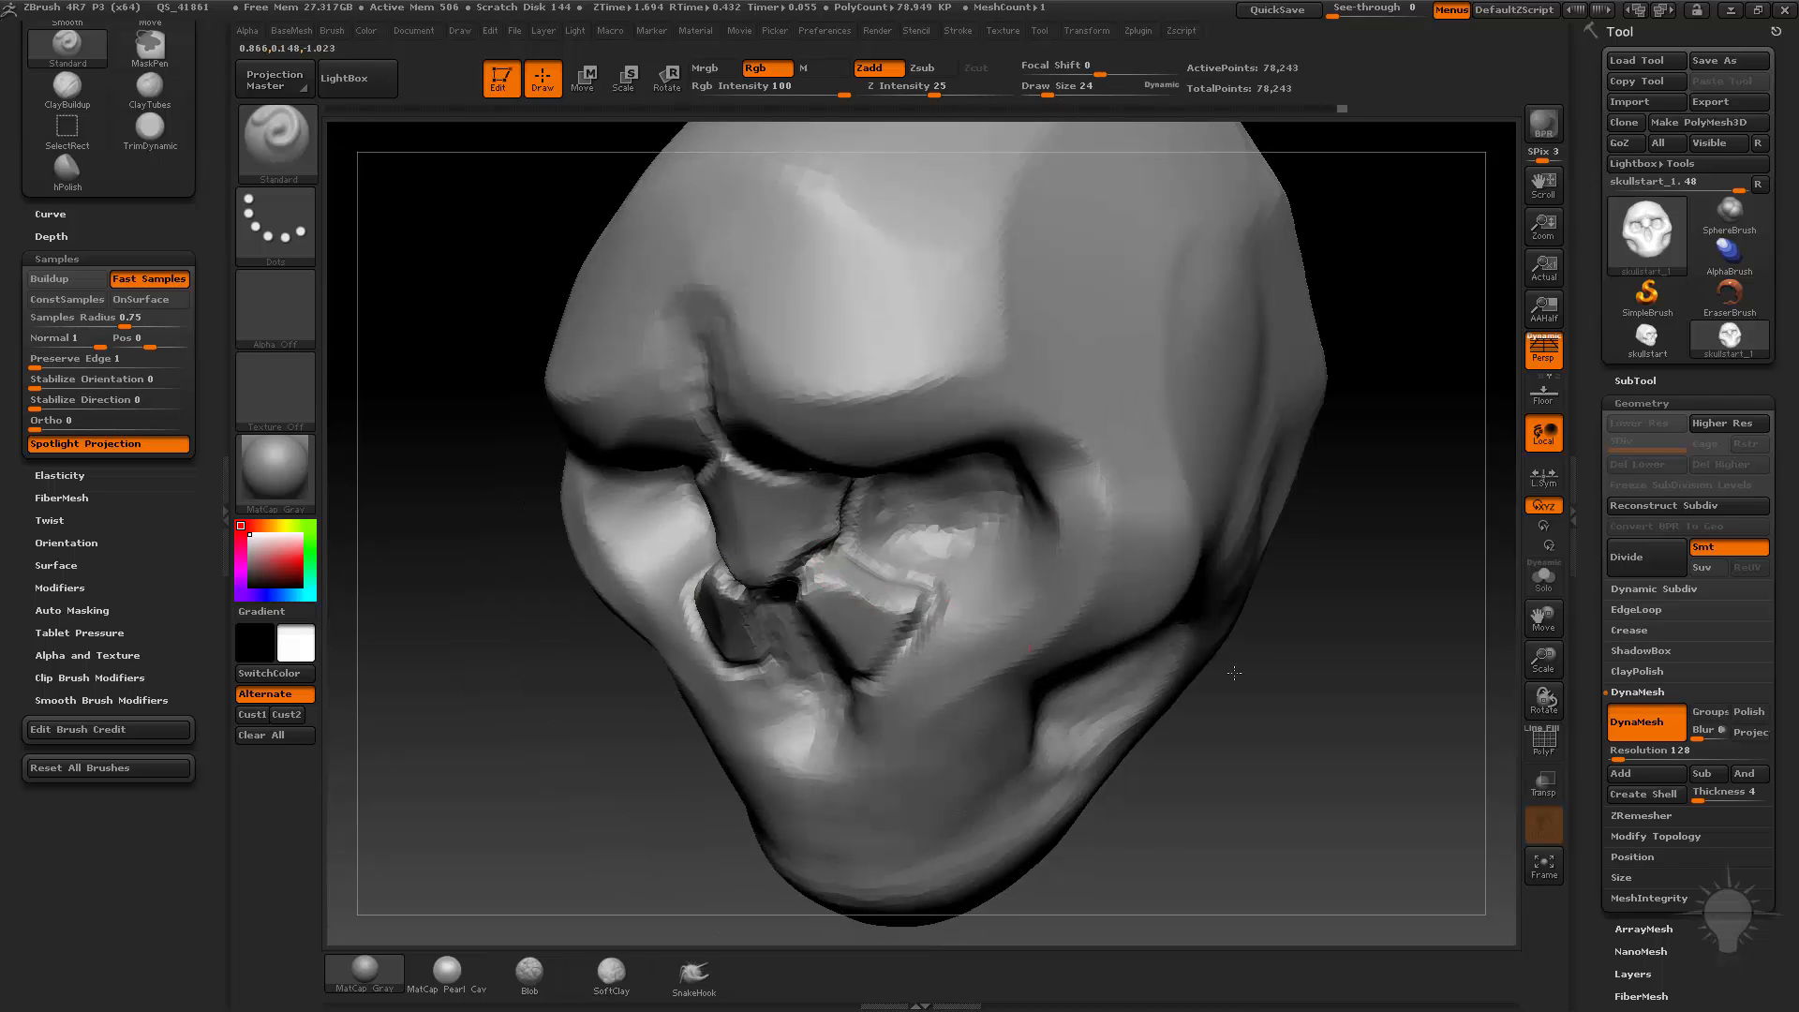
pyautogui.moveTo(1077, 825)
pyautogui.mouseDown()
pyautogui.moveTo(1224, 570)
pyautogui.moveTo(1158, 571)
pyautogui.mouseUp()
pyautogui.keyDown('alt'); pyautogui.moveTo(796, 651); pyautogui.dragTo(851, 664); pyautogui.keyUp('alt')
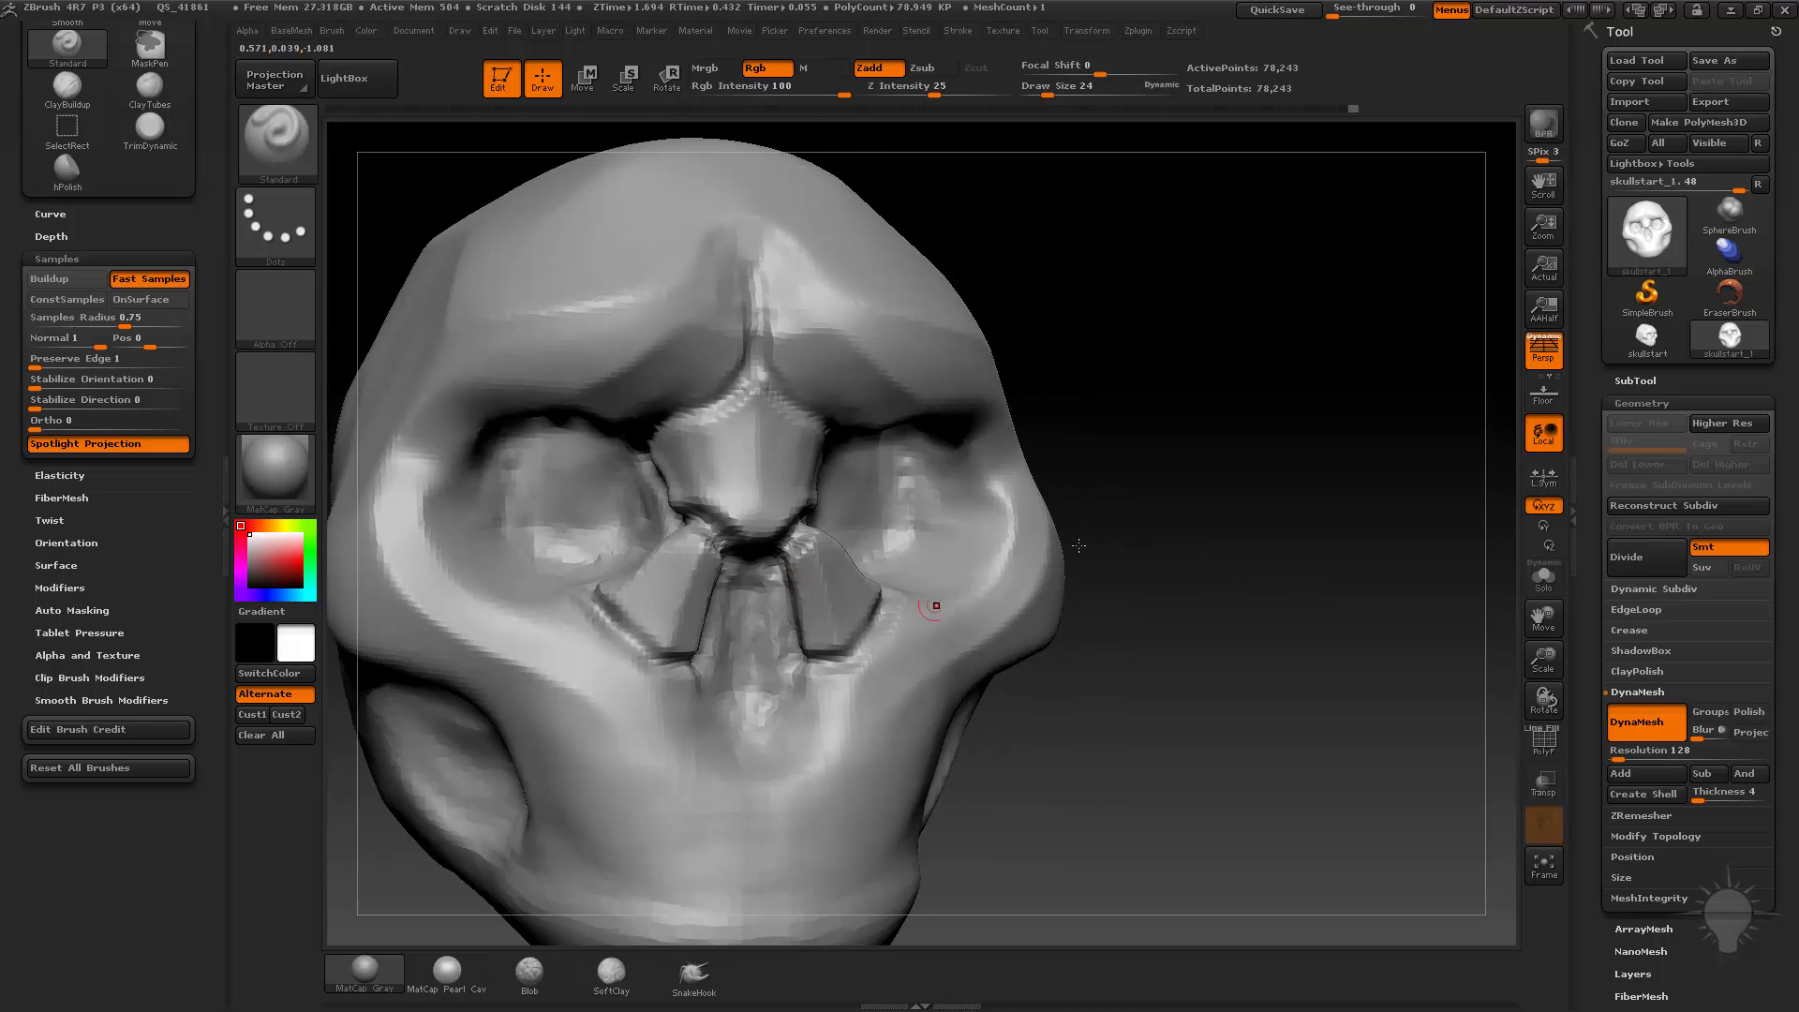
pyautogui.moveTo(1139, 529); pyautogui.dragTo(889, 546)
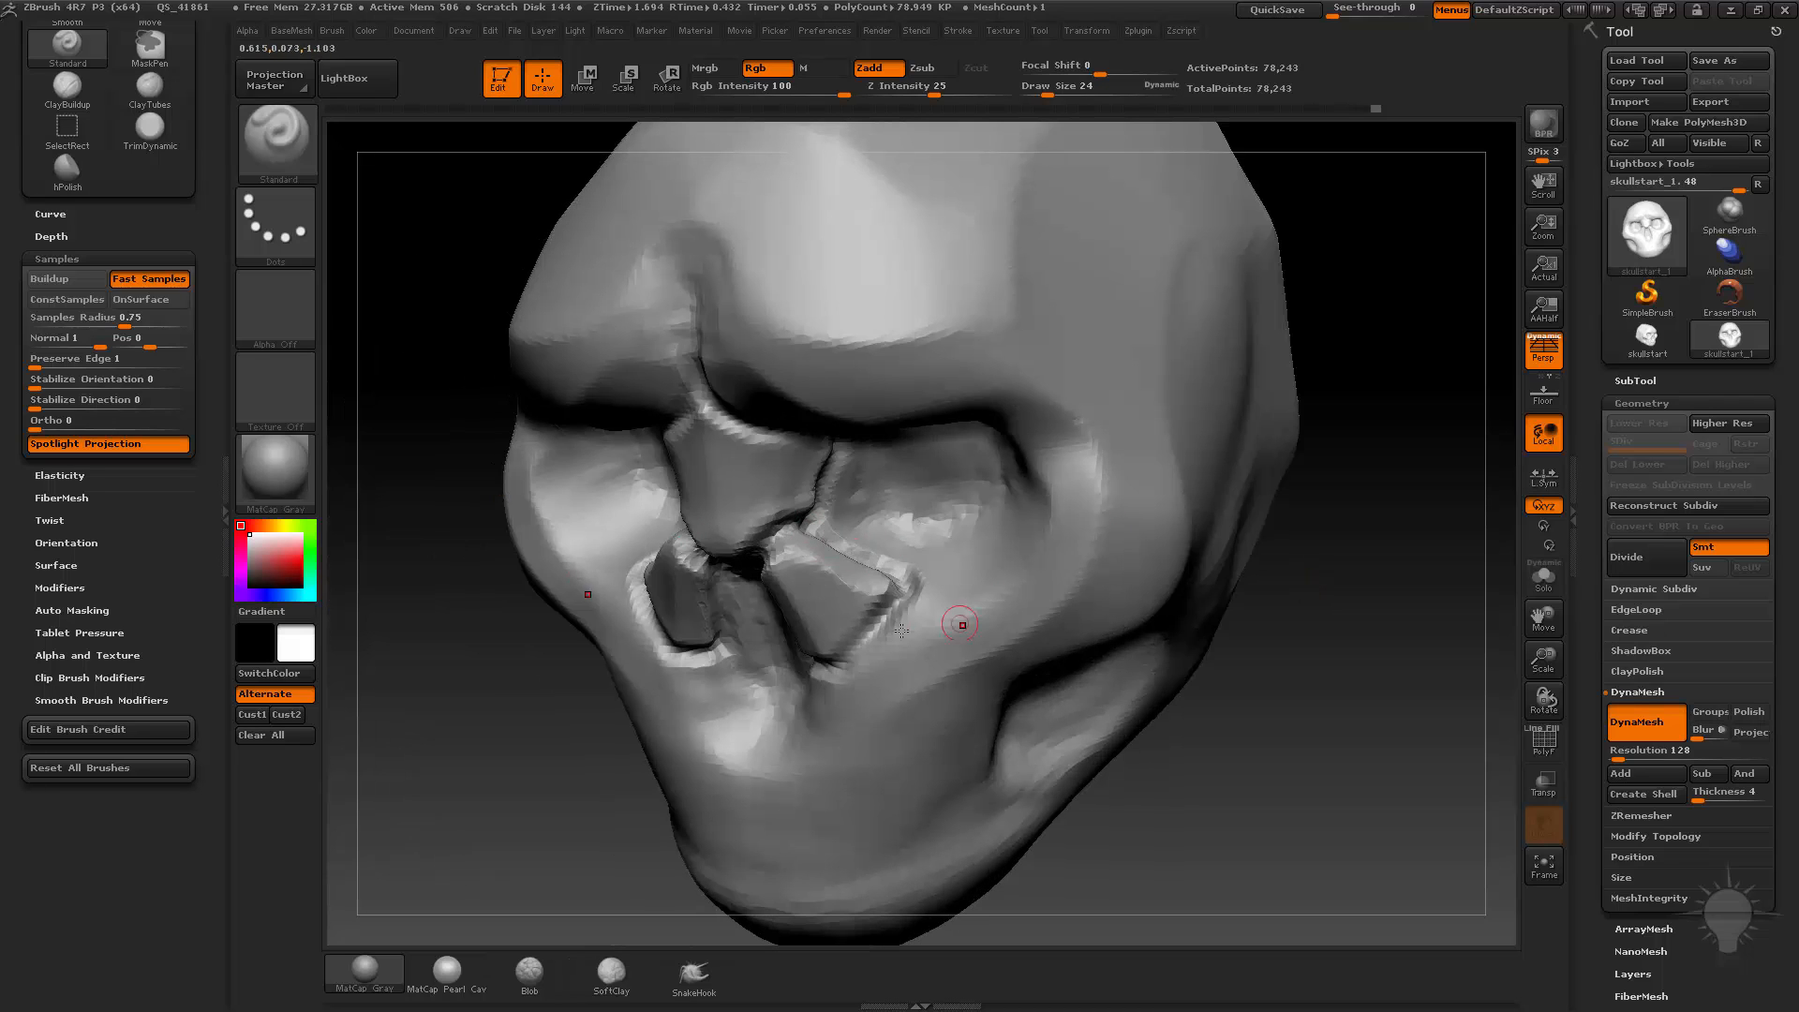
pyautogui.moveTo(1385, 554); pyautogui.dragTo(1299, 523)
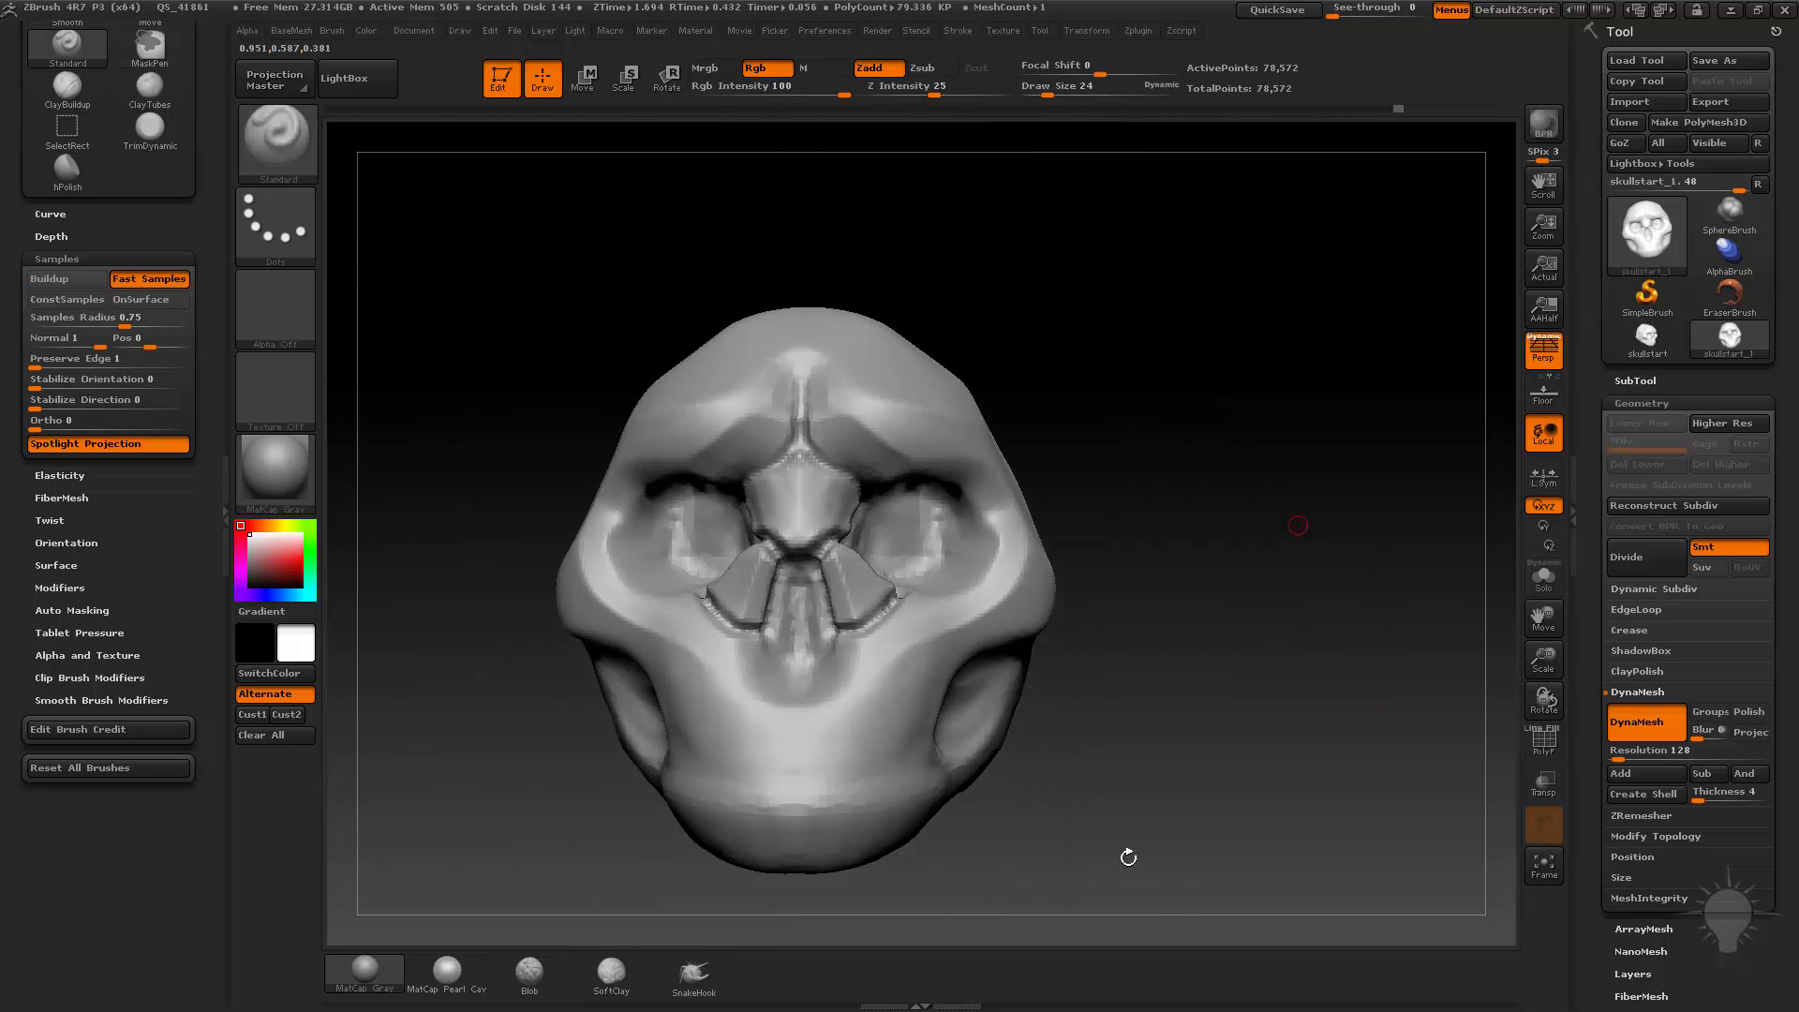
# Step: Fill in the nasal cavity and even out the nasal bridge with the Clay brush
pyautogui.press('b')
pyautogui.press('c')
pyautogui.press('l')
pyautogui.moveTo(774, 645)
pyautogui.mouseDown()
pyautogui.moveTo(799, 633)
pyautogui.moveTo(791, 610)
pyautogui.moveTo(804, 630)
pyautogui.moveTo(803, 606)
pyautogui.mouseUp()
pyautogui.moveTo(1068, 440)
pyautogui.mouseDown()
pyautogui.moveTo(1250, 503)
pyautogui.moveTo(1210, 496)
pyautogui.moveTo(1150, 551)
pyautogui.mouseUp()
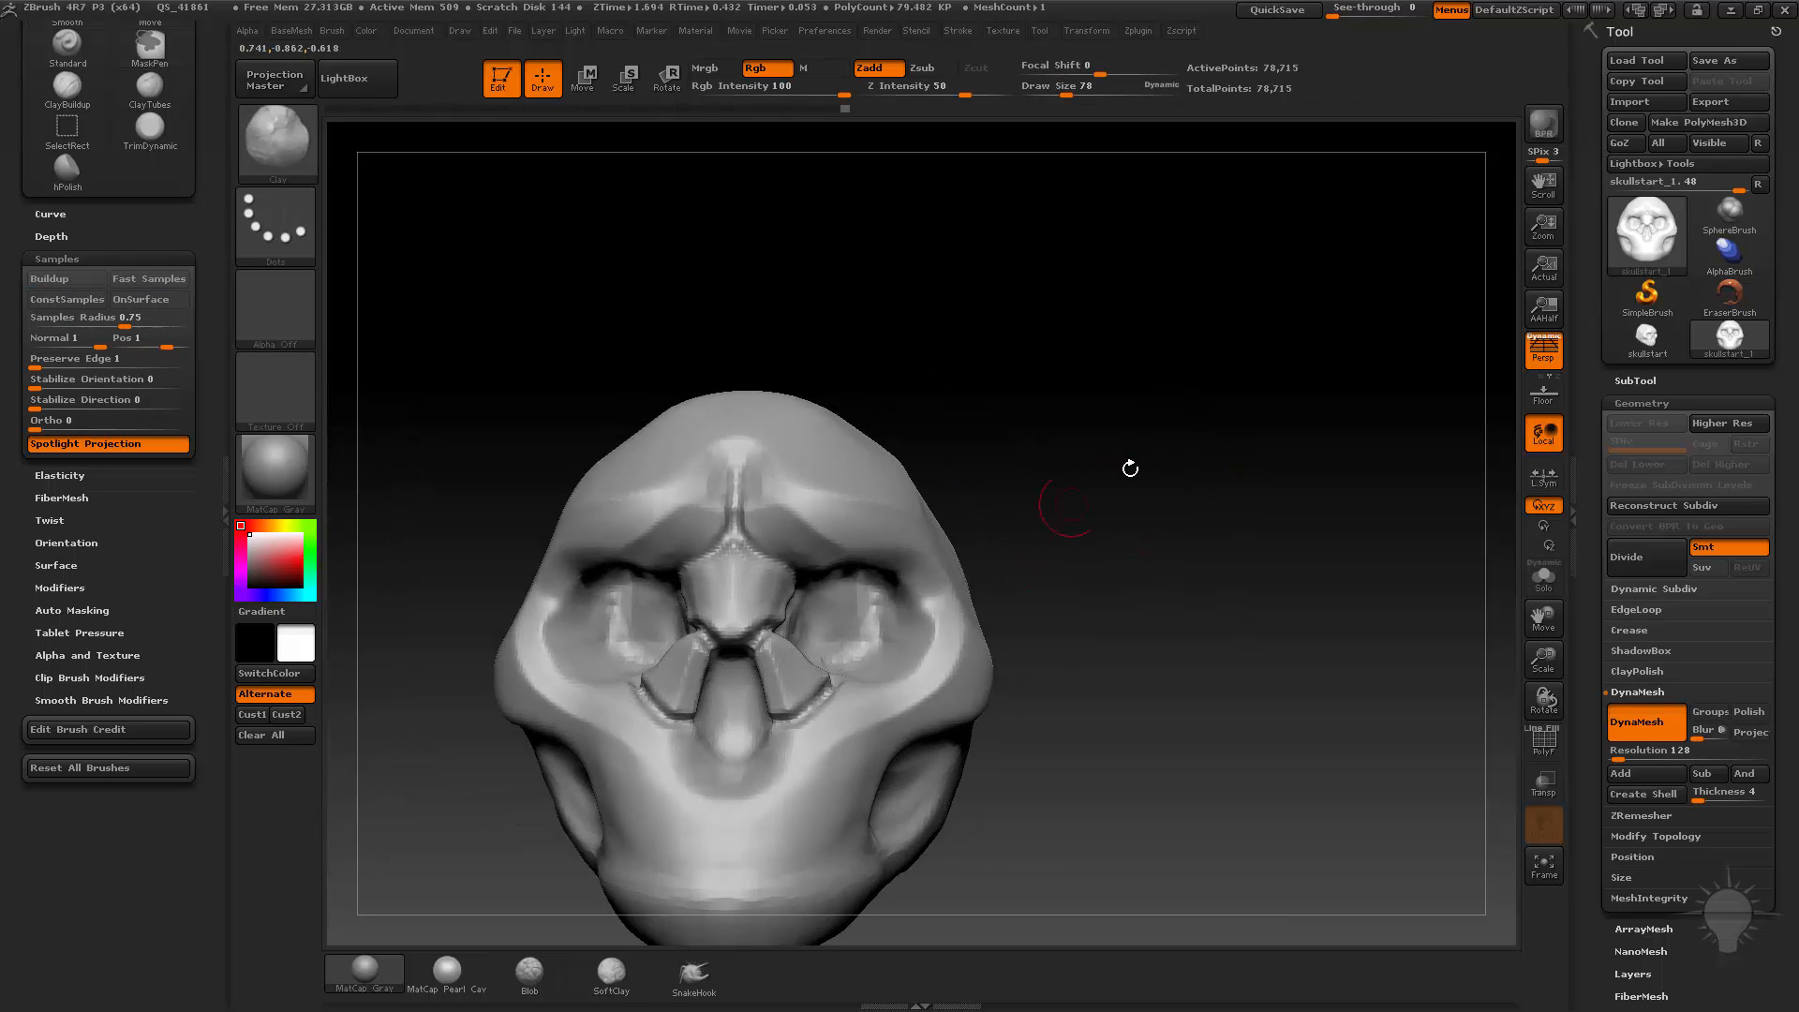
pyautogui.moveTo(1112, 448); pyautogui.dragTo(1192, 454)
pyautogui.moveTo(712, 567); pyautogui.dragTo(738, 547)
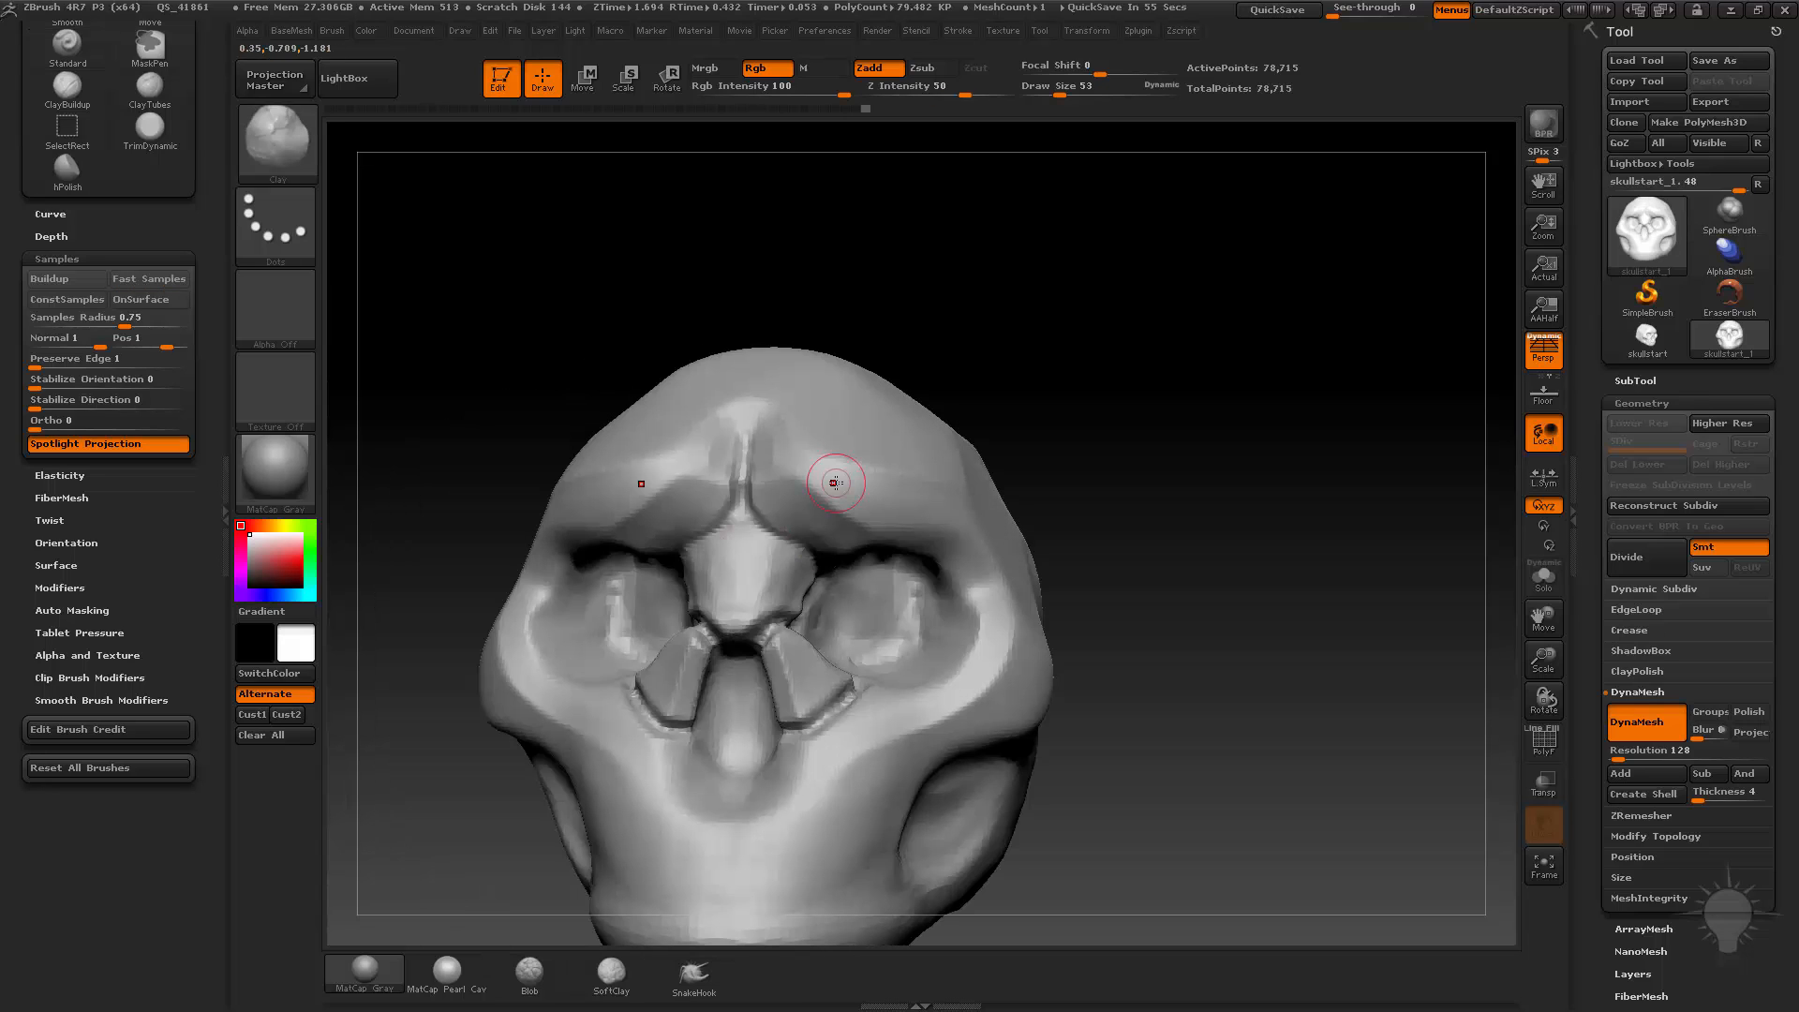
pyautogui.moveTo(1229, 435); pyautogui.dragTo(1184, 459)
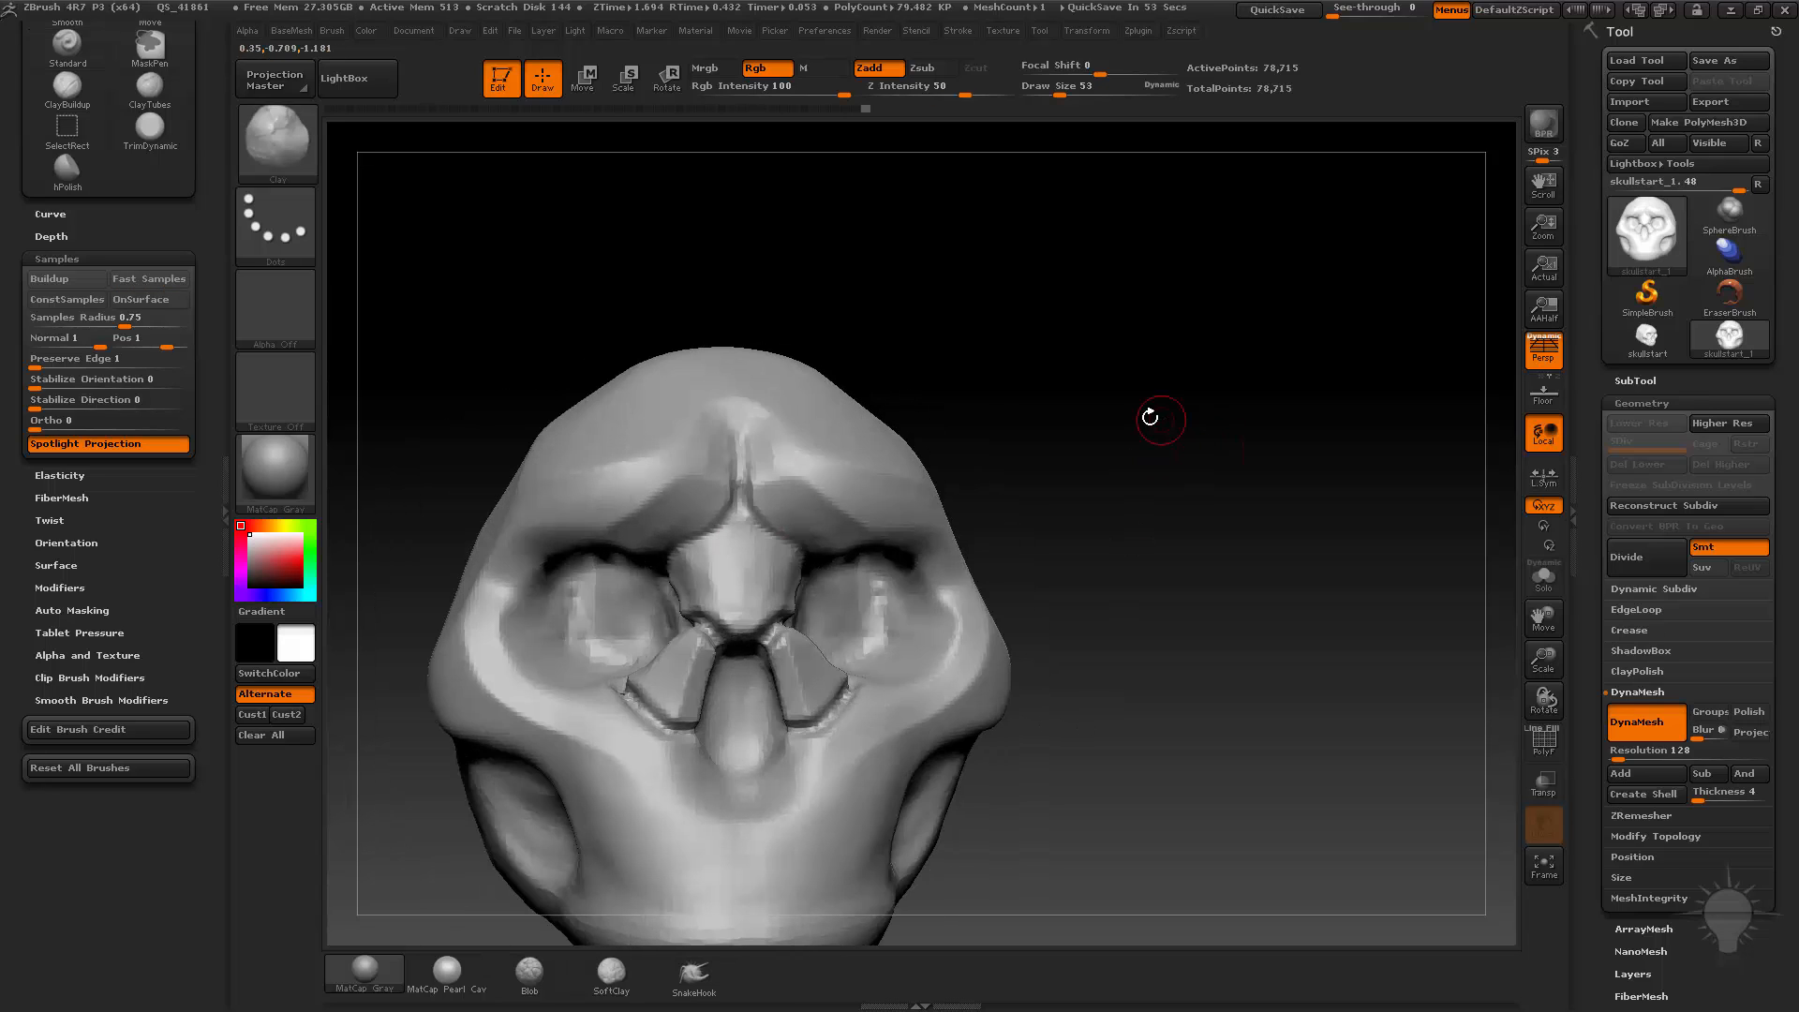
# Step: Polish and smooth the brow and nose area, using the hPolish brush
pyautogui.press('b')
pyautogui.press('h')
pyautogui.press('p')
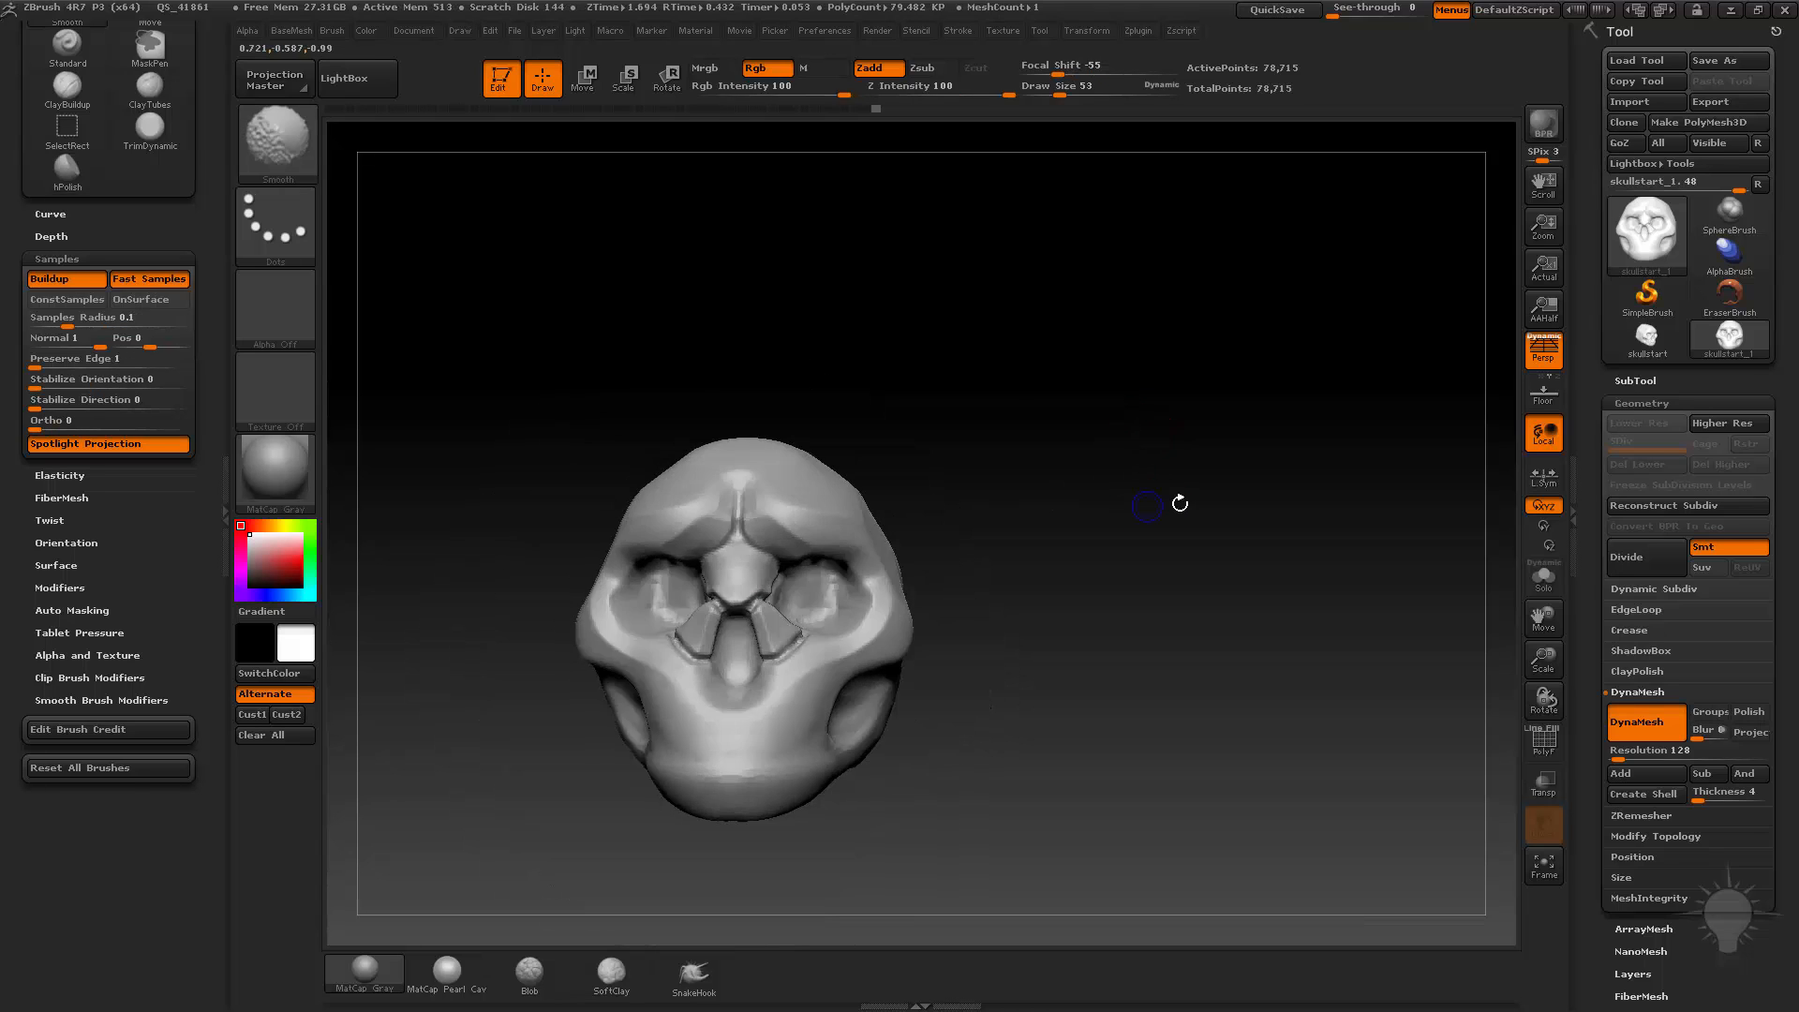
pyautogui.moveTo(1177, 504); pyautogui.dragTo(1115, 525)
pyautogui.keyDown('alt'); pyautogui.moveTo(1058, 468); pyautogui.dragTo(1054, 574); pyautogui.keyUp('alt')
# Step: Switch back to the Standard brush at draw size 26 and check the skull from the front and side
pyautogui.press('b')
pyautogui.press('s')
pyautogui.press('t')
pyautogui.keyDown('alt'); pyautogui.moveTo(1008, 470); pyautogui.dragTo(1098, 410); pyautogui.keyUp('alt')
pyautogui.moveTo(1224, 474); pyautogui.dragTo(1292, 644)
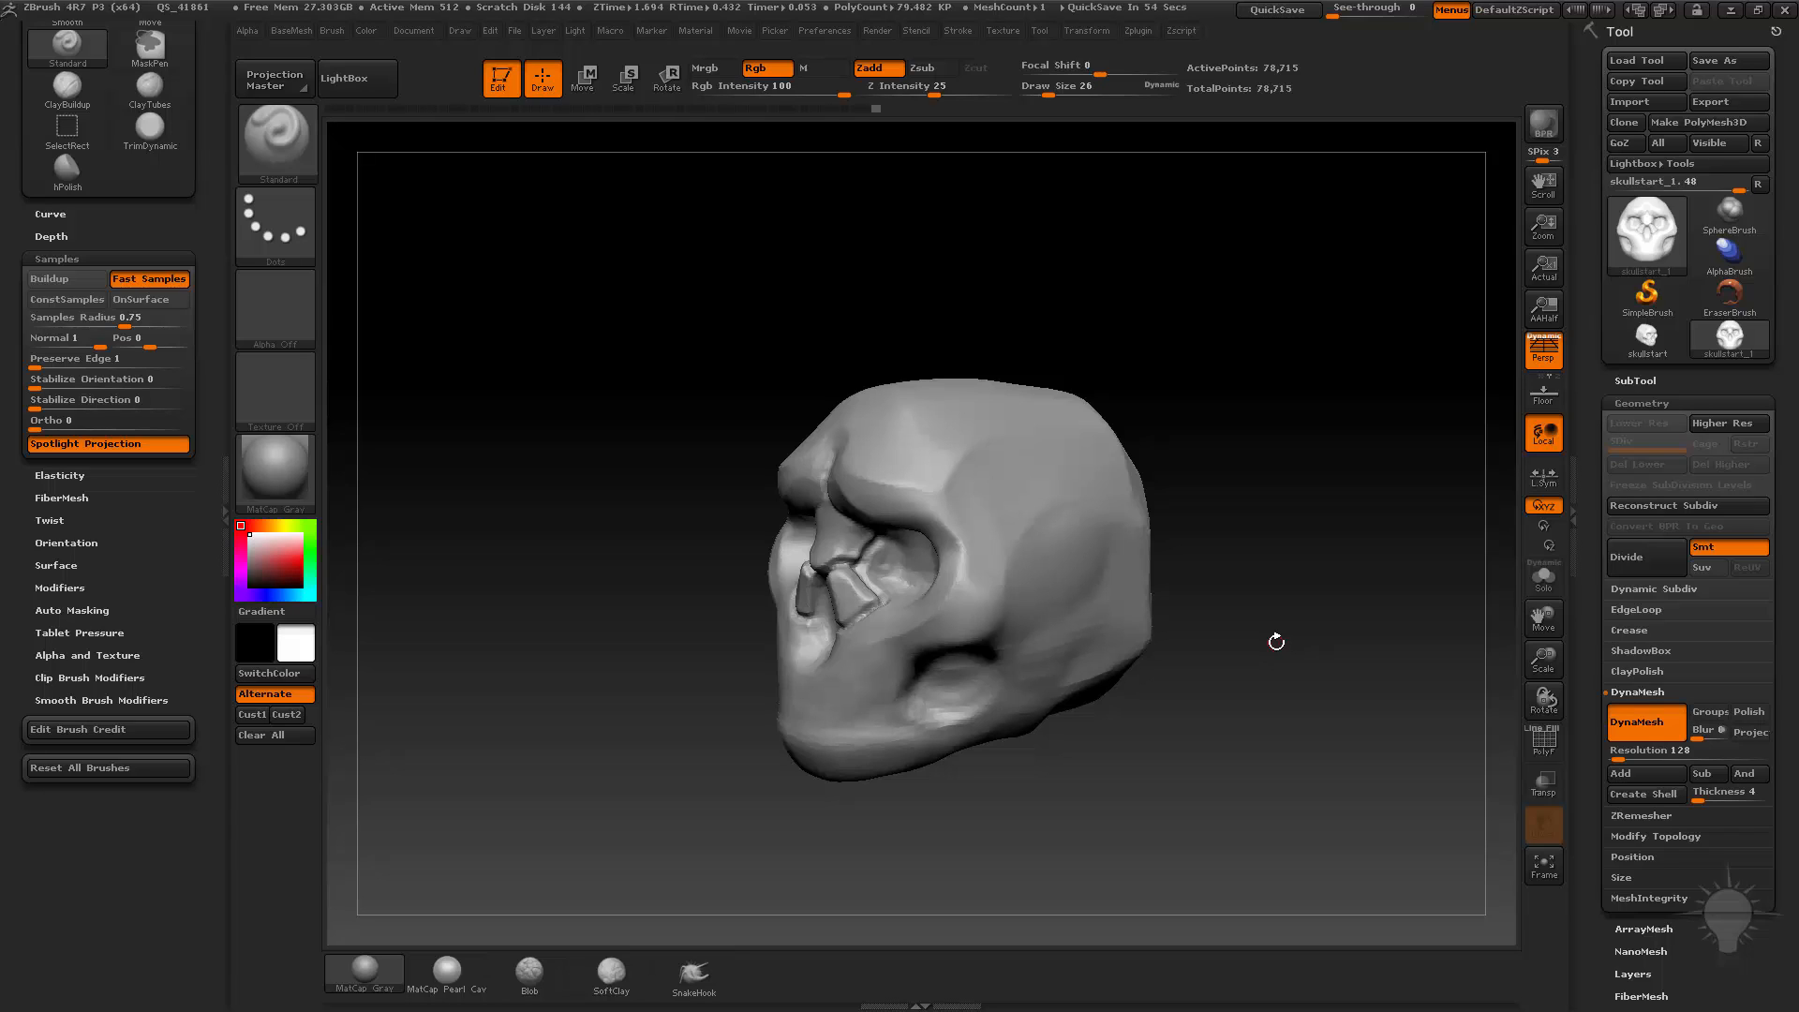
# Step: Preview the skull in the MatCap Skin06 material from several angles and restore the MatCap Gray material
pyautogui.click(275, 470)
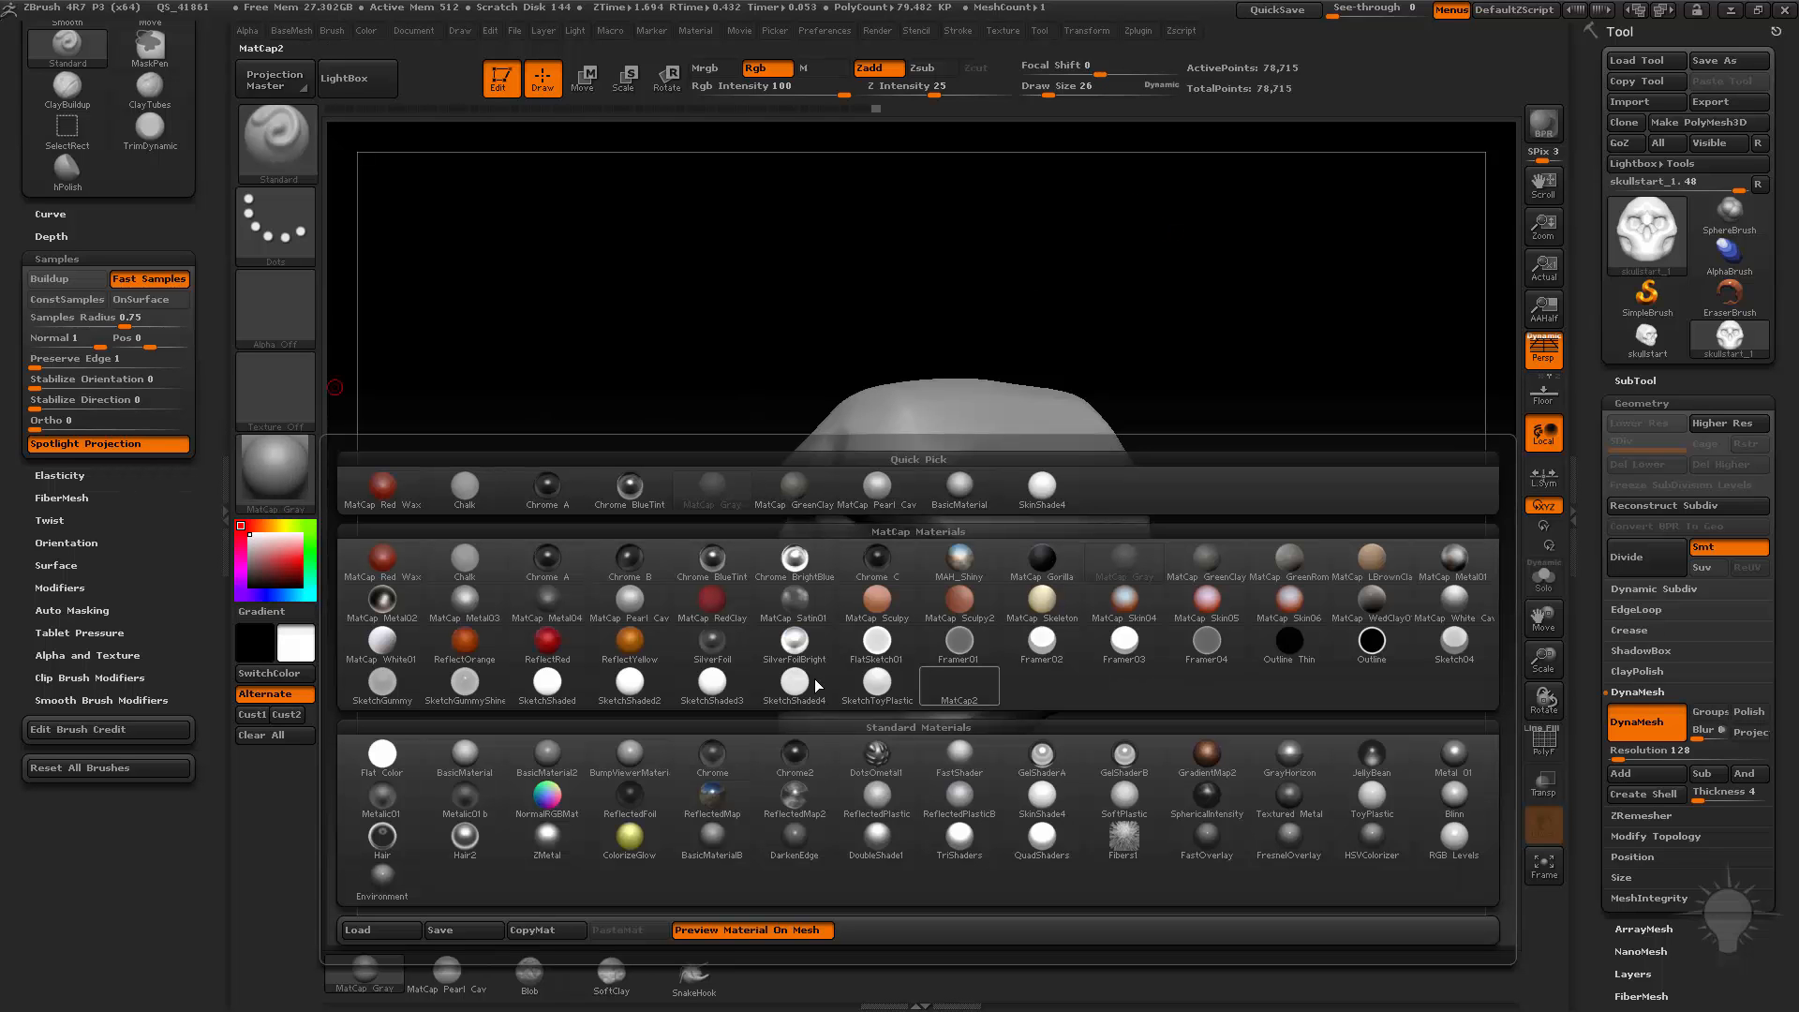
pyautogui.click(1289, 600)
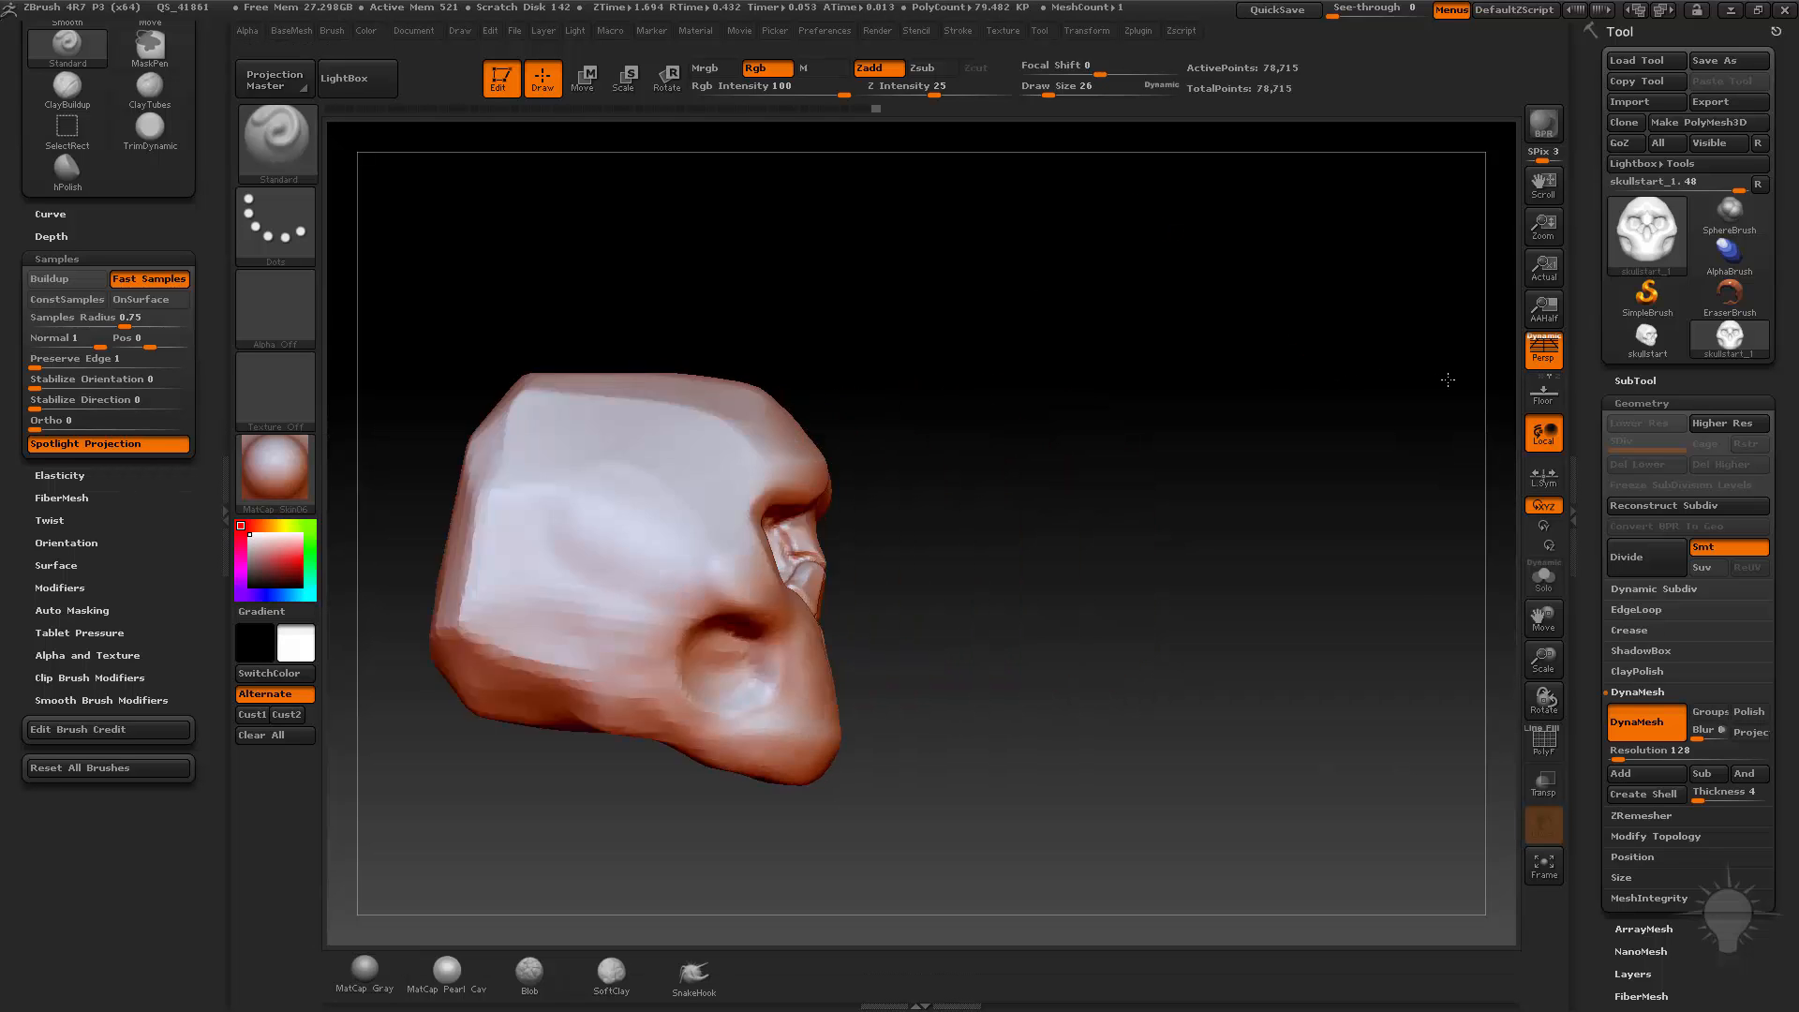
pyautogui.moveTo(1446, 374); pyautogui.dragTo(836, 527)
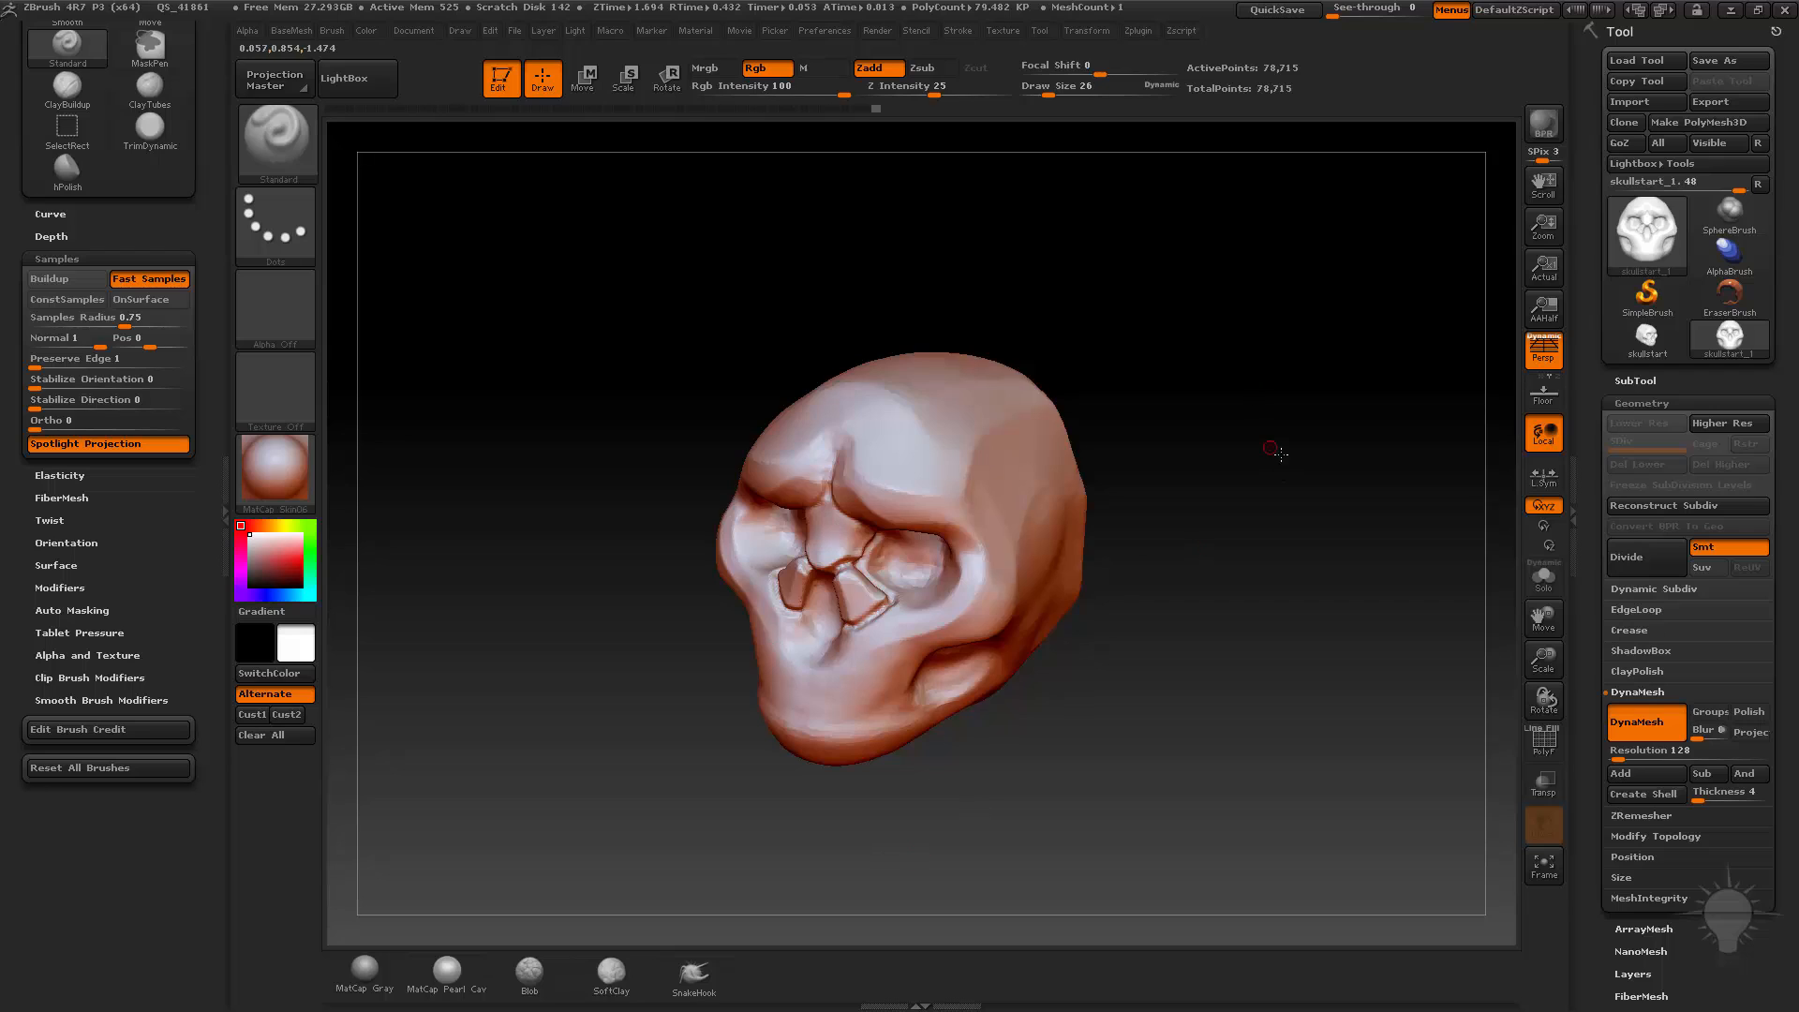
pyautogui.moveTo(1271, 450); pyautogui.dragTo(1298, 580)
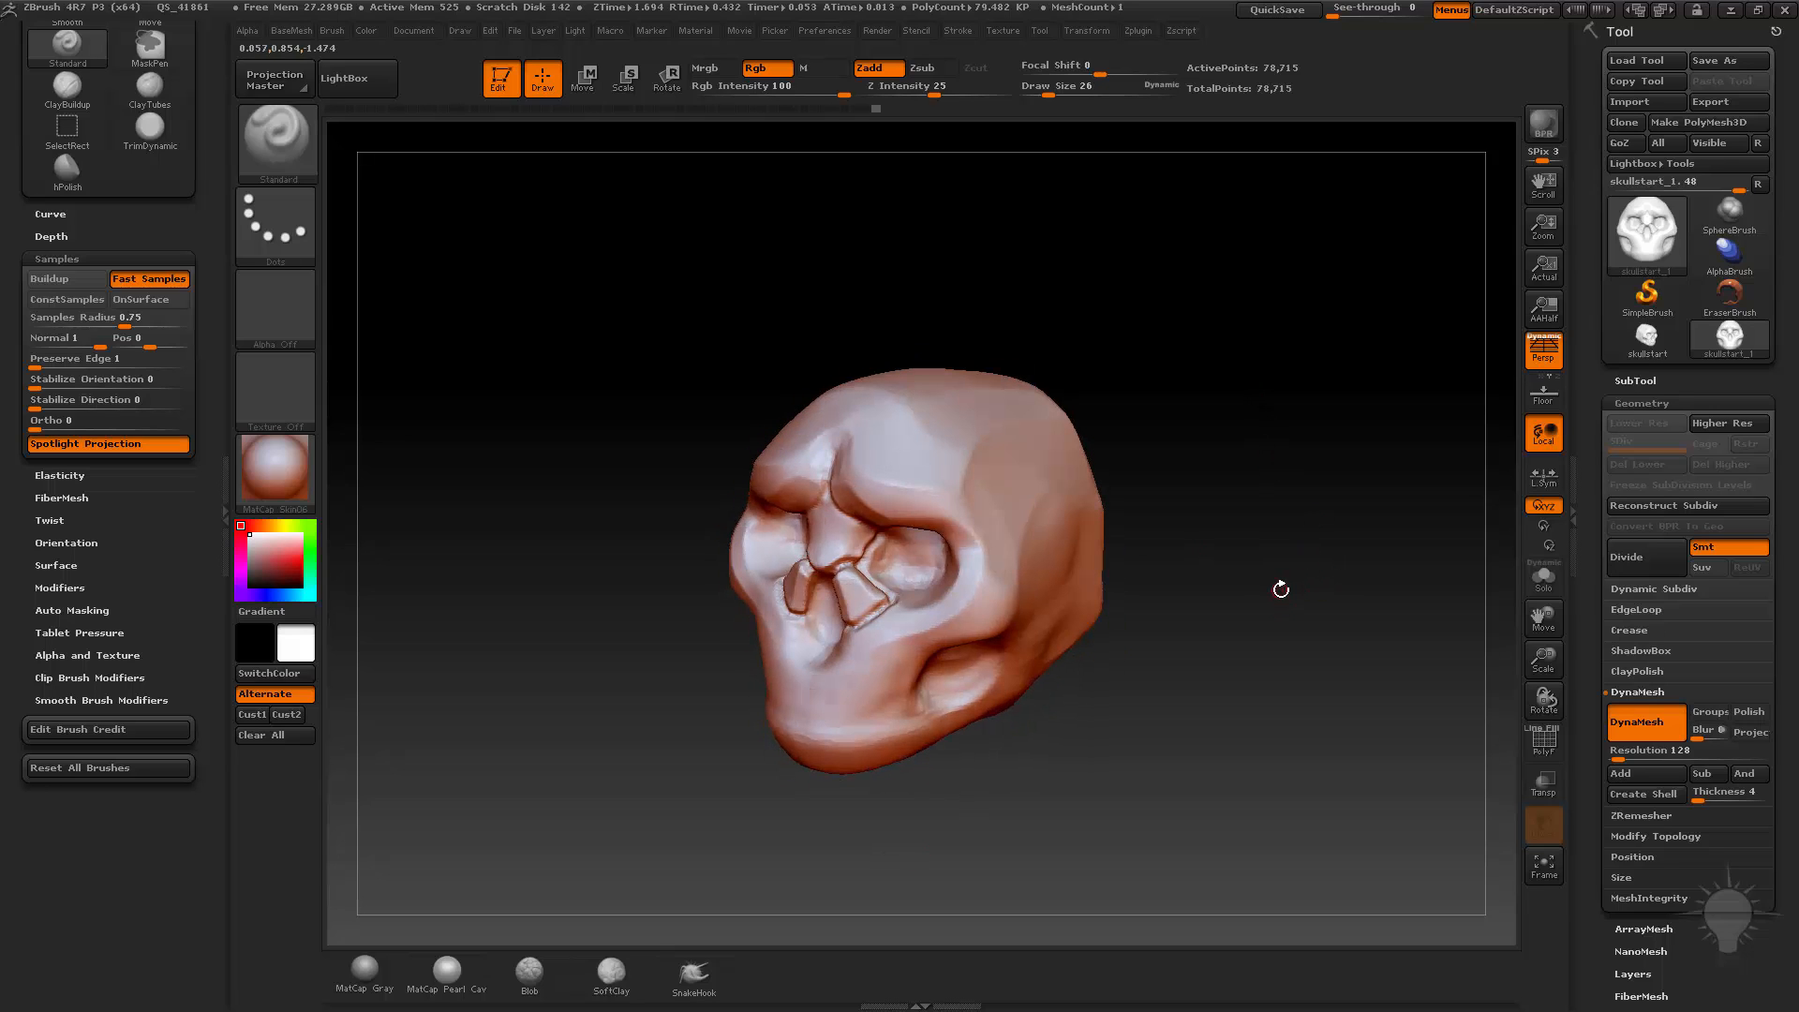
pyautogui.moveTo(1285, 578); pyautogui.dragTo(1265, 555)
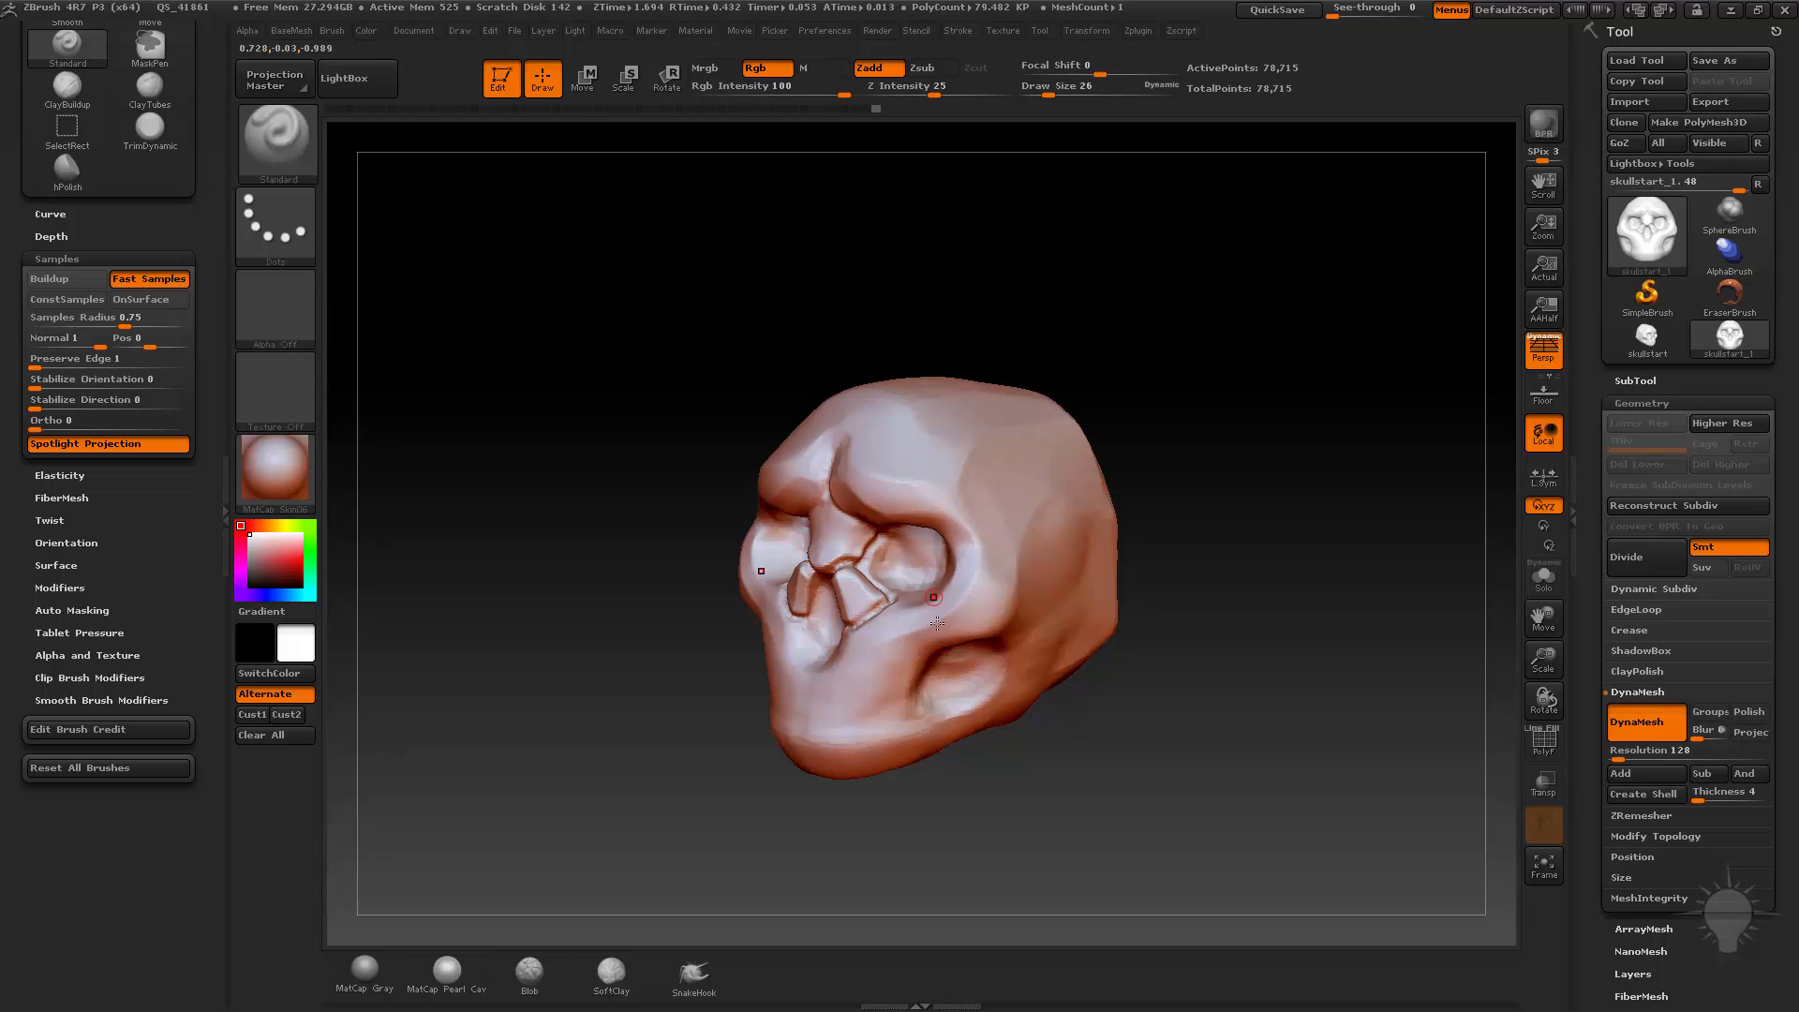
pyautogui.click(278, 454)
pyautogui.click(764, 496)
# Step: Build up and smooth the side planes of the skull with the Clay brush at draw size 370
pyautogui.moveTo(1284, 582)
pyautogui.mouseDown()
pyautogui.moveTo(1393, 542)
pyautogui.moveTo(1157, 495)
pyautogui.moveTo(1269, 474)
pyautogui.moveTo(1153, 505)
pyautogui.moveTo(1072, 562)
pyautogui.moveTo(937, 592)
pyautogui.moveTo(1012, 553)
pyautogui.mouseUp()
pyautogui.moveTo(1153, 572); pyautogui.dragTo(1023, 565)
pyautogui.press('s')
pyautogui.moveTo(1024, 565); pyautogui.dragTo(1079, 566)
pyautogui.moveTo(899, 614); pyautogui.dragTo(1056, 579)
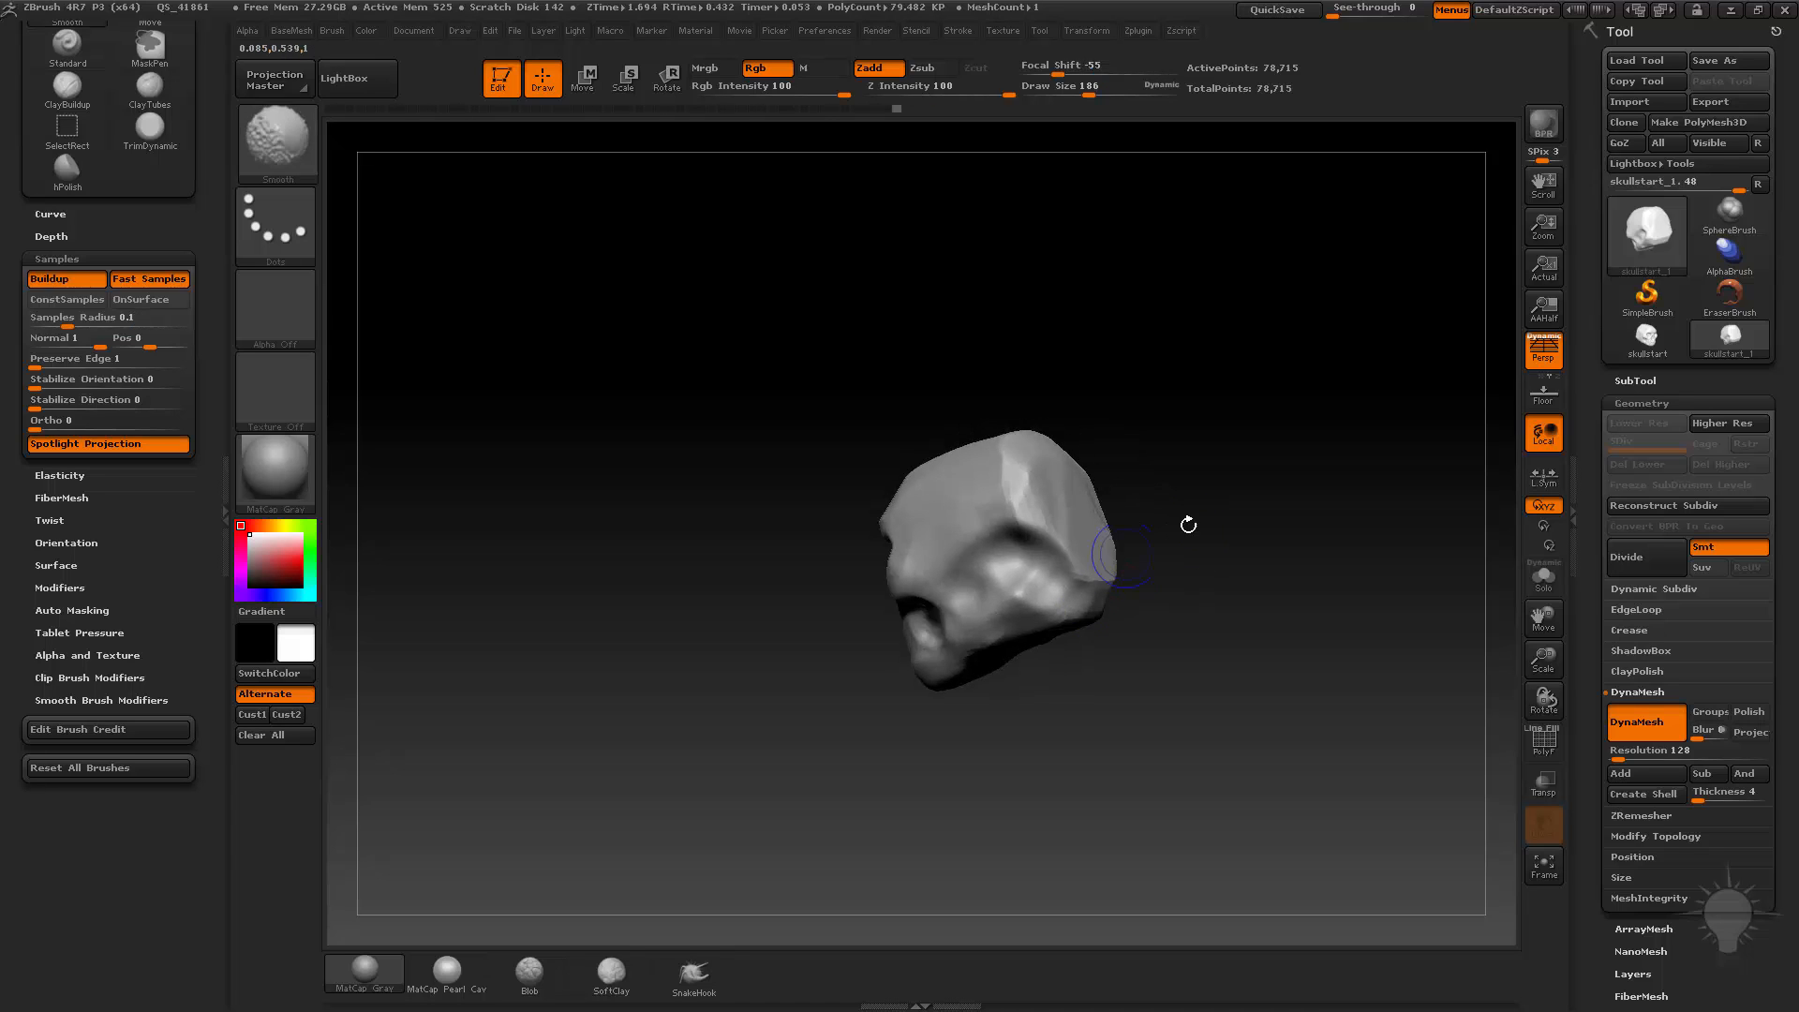
pyautogui.moveTo(1188, 525); pyautogui.dragTo(1077, 490)
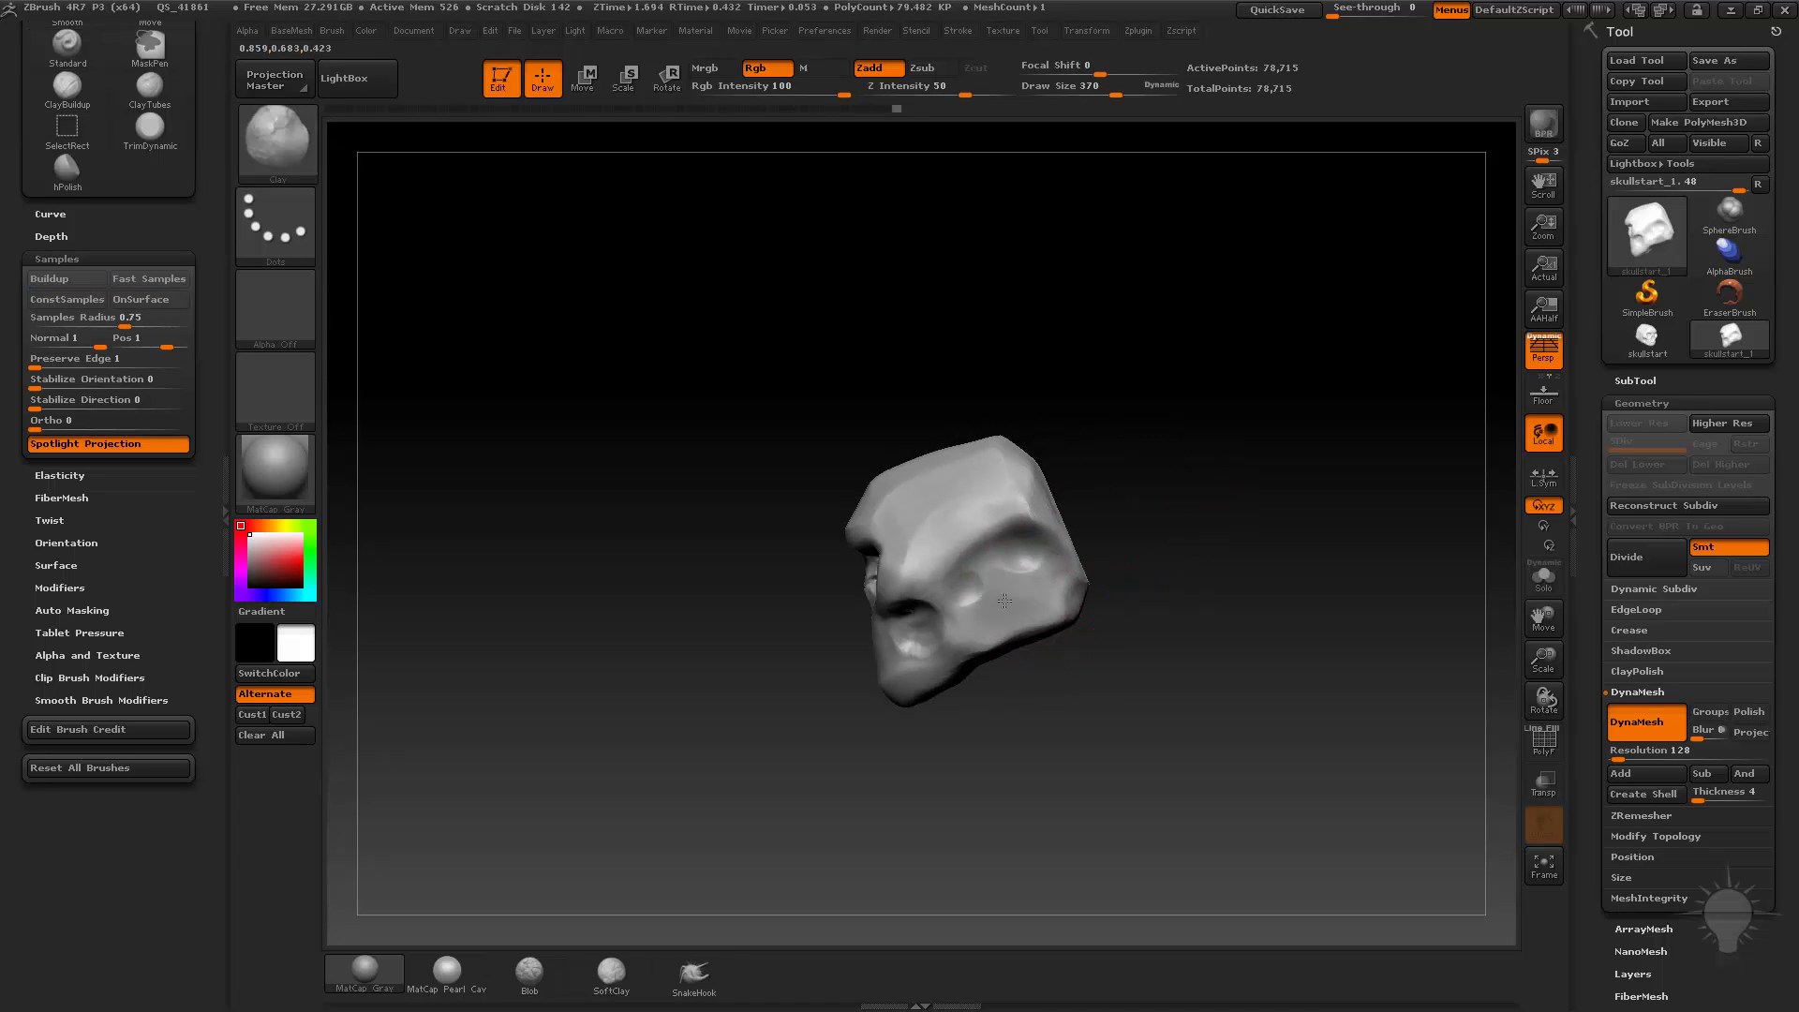
pyautogui.moveTo(1005, 600); pyautogui.dragTo(1136, 581)
# Step: Sculpt small round details into the side of the skull with the Standard brush at draw size 140
pyautogui.press('b')
pyautogui.press('s')
pyautogui.press('t')
pyautogui.press('s')
pyautogui.moveTo(977, 561); pyautogui.dragTo(955, 561)
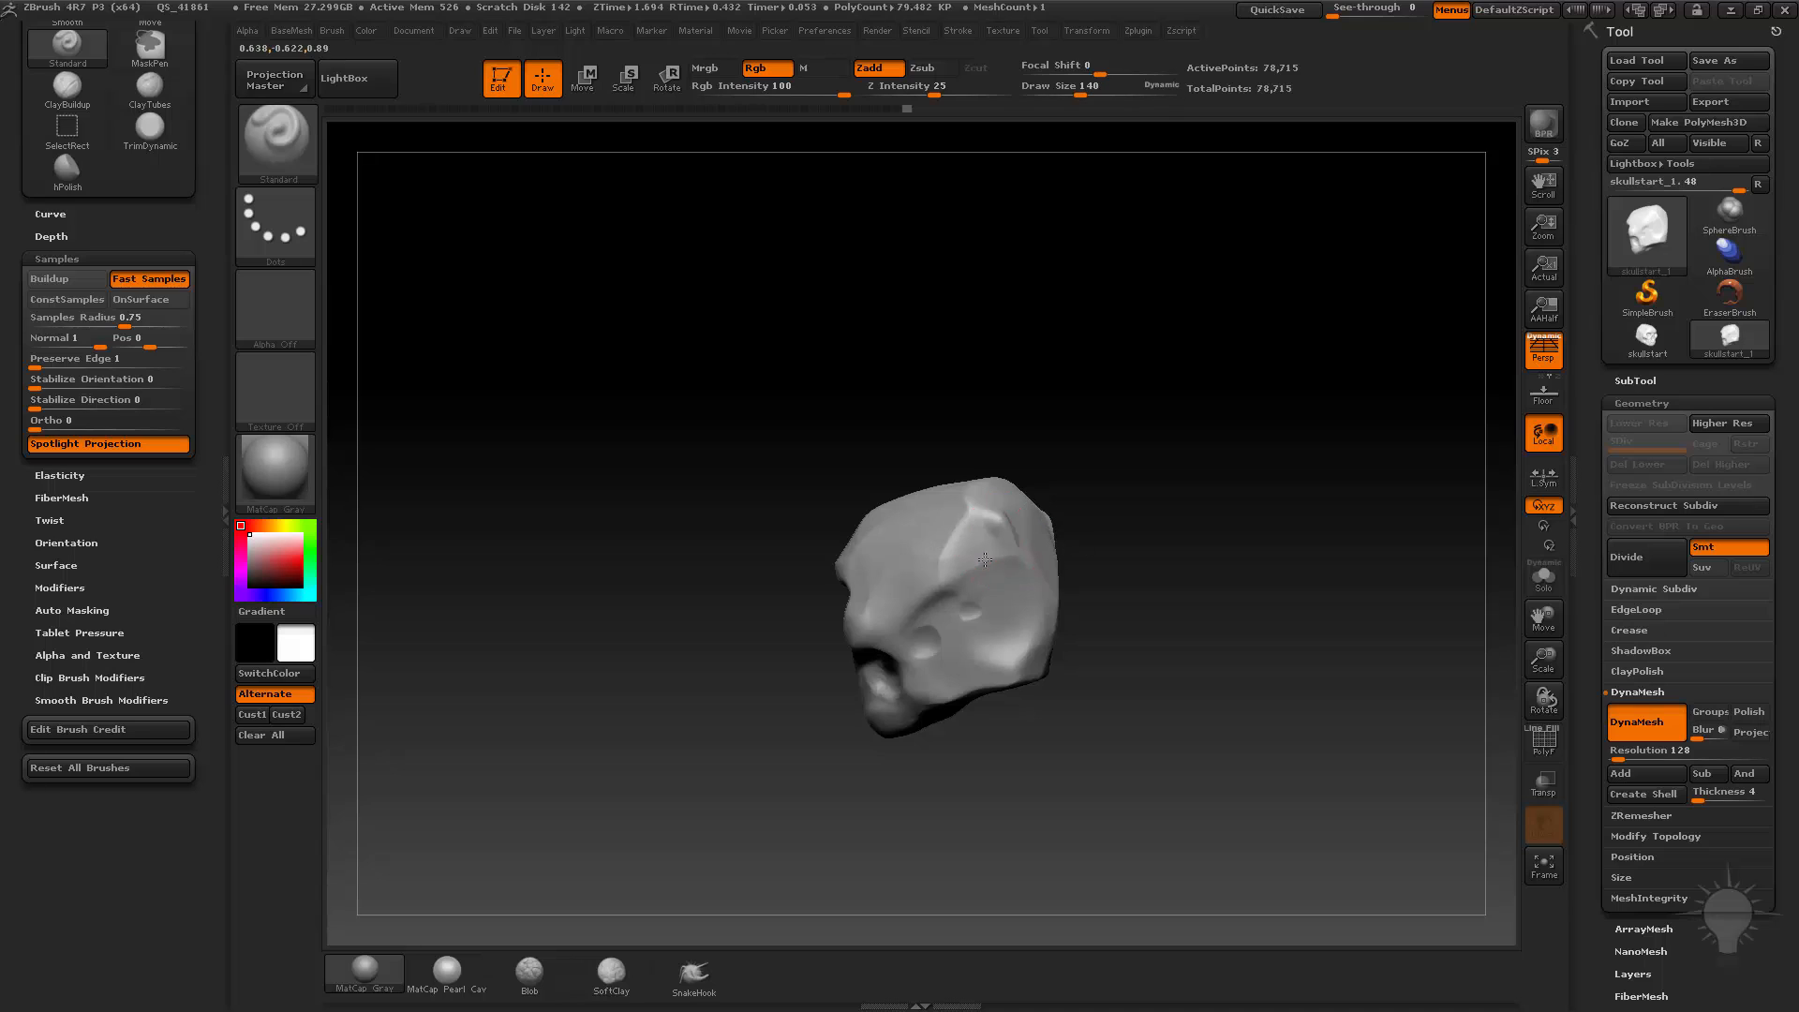
# Step: Fill both eye sockets with rounded eyeball forms using the Clay brush at draw size 288
pyautogui.moveTo(1168, 520)
pyautogui.keyDown('shift'); pyautogui.mouseDown()
pyautogui.moveTo(1092, 474)
pyautogui.moveTo(1113, 507)
pyautogui.moveTo(752, 553)
pyautogui.moveTo(1201, 554)
pyautogui.moveTo(1052, 354)
pyautogui.mouseUp(); pyautogui.keyUp('shift')
pyautogui.press('b')
pyautogui.press('c')
pyautogui.press('l')
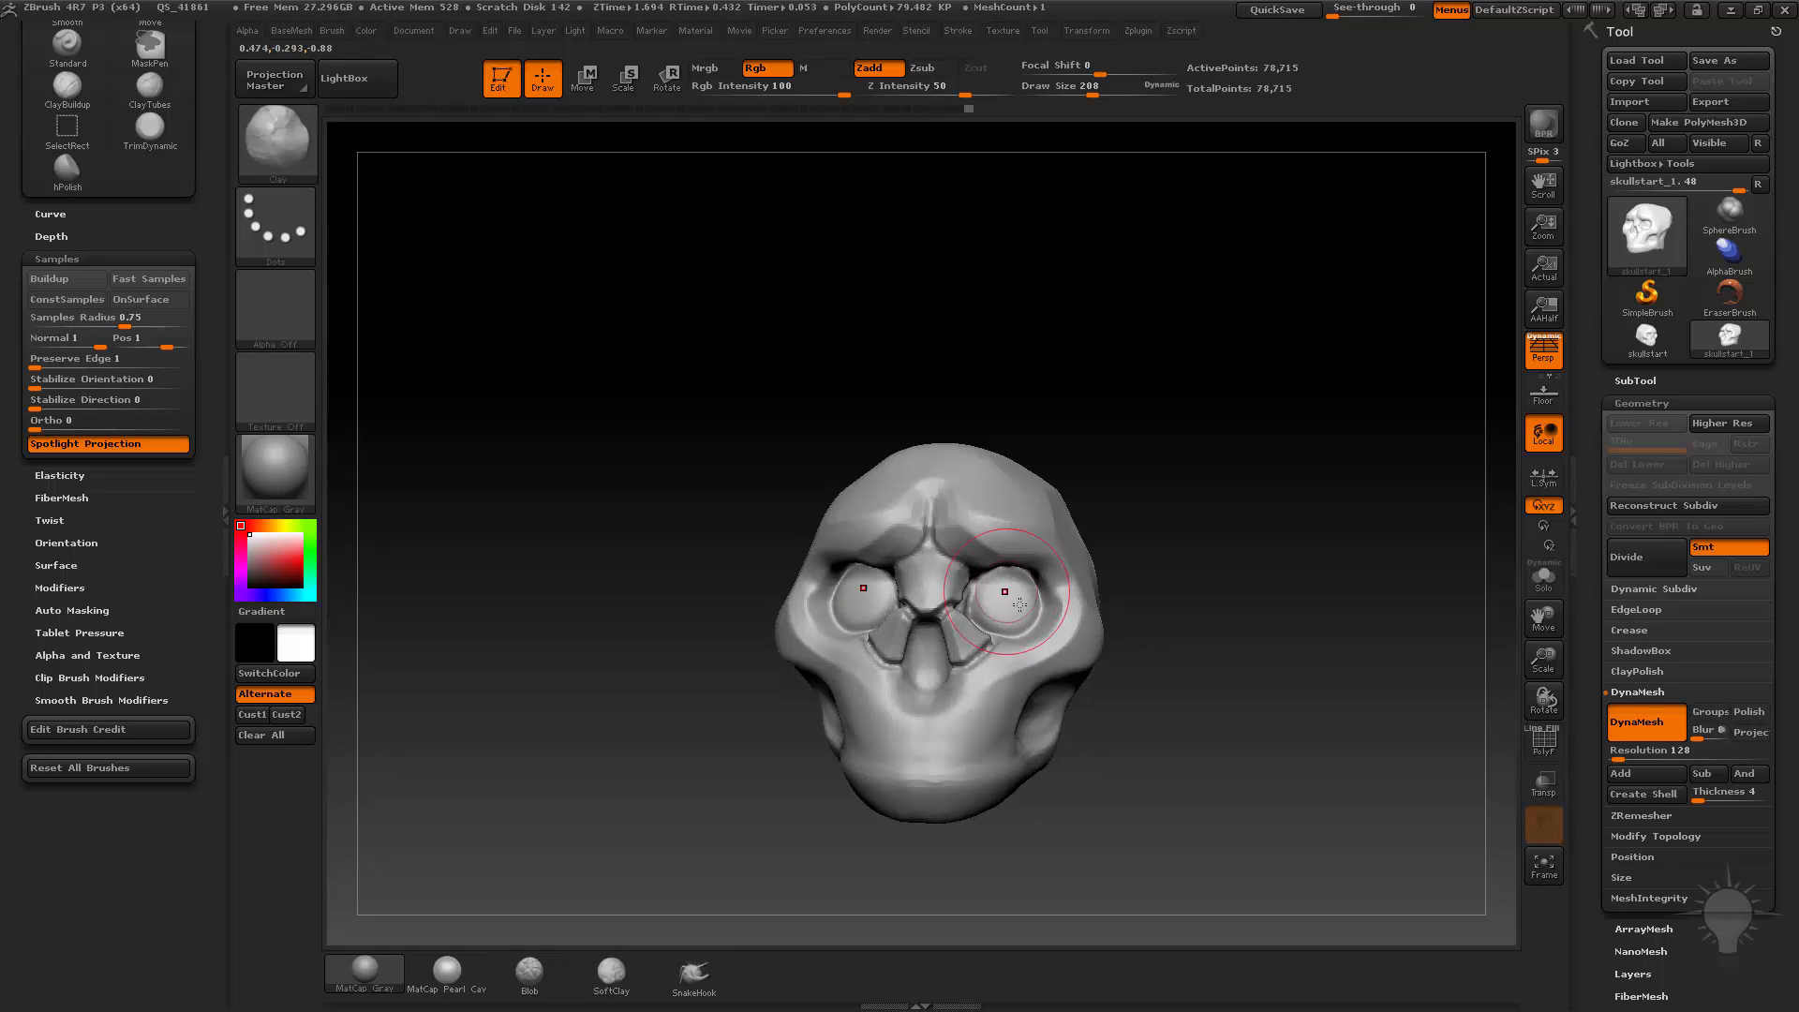
pyautogui.moveTo(1225, 543); pyautogui.dragTo(863, 643)
# Step: Carve eyelid creases across both eyeballs with the Standard brush at draw size 39 and Z Intensity 35
pyautogui.press('b')
pyautogui.press('s')
pyautogui.press('t')
pyautogui.press('s')
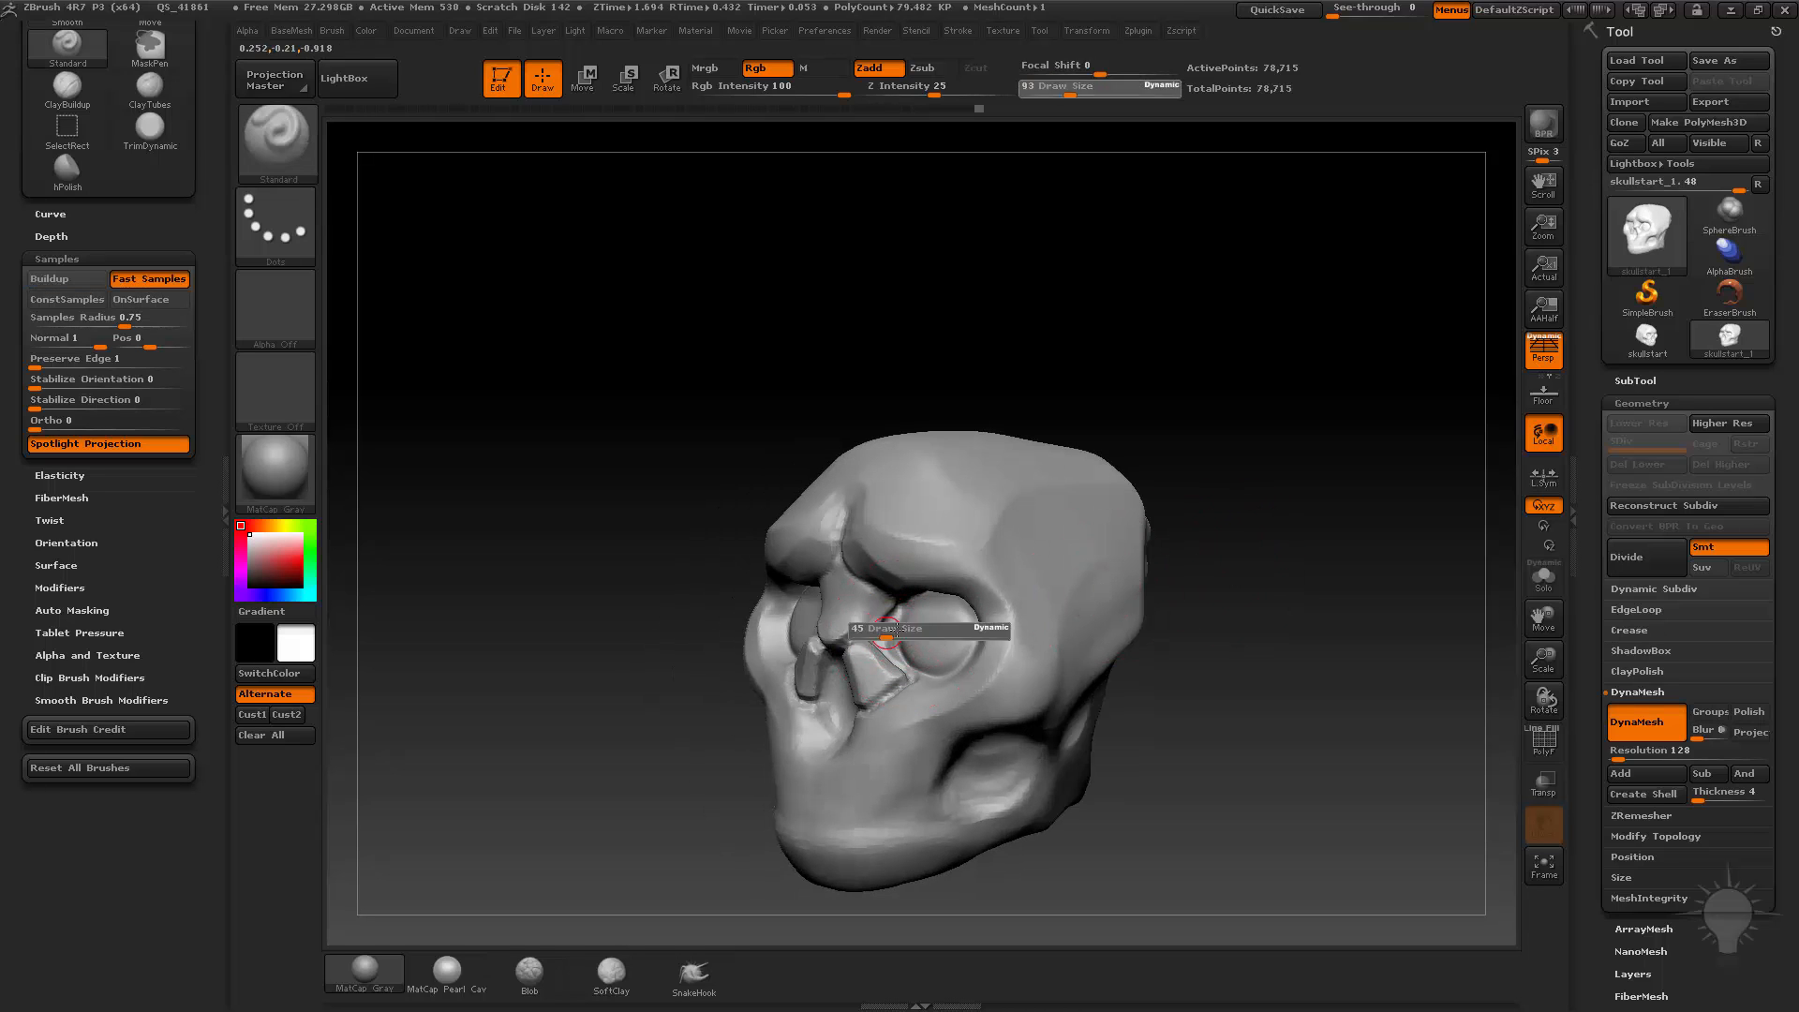
pyautogui.click(895, 630)
pyautogui.moveTo(1154, 602); pyautogui.dragTo(1178, 554)
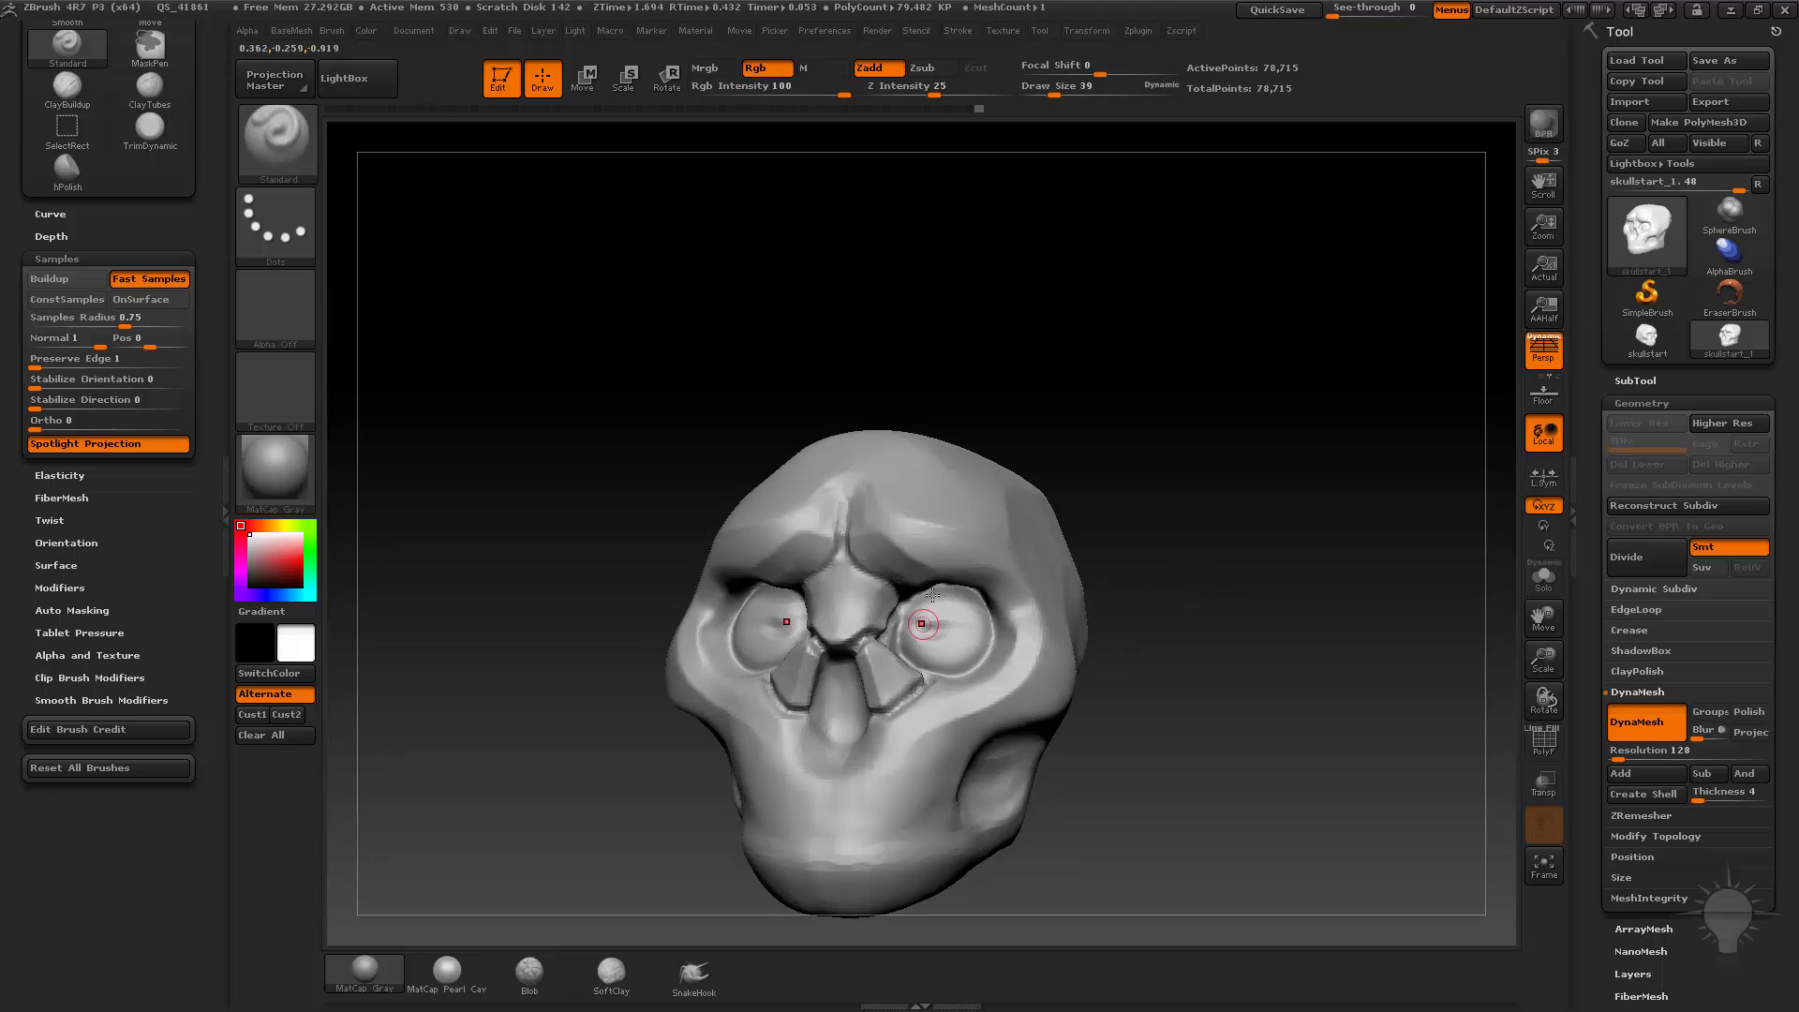
pyautogui.click(948, 98)
pyautogui.moveTo(1189, 362); pyautogui.dragTo(919, 614)
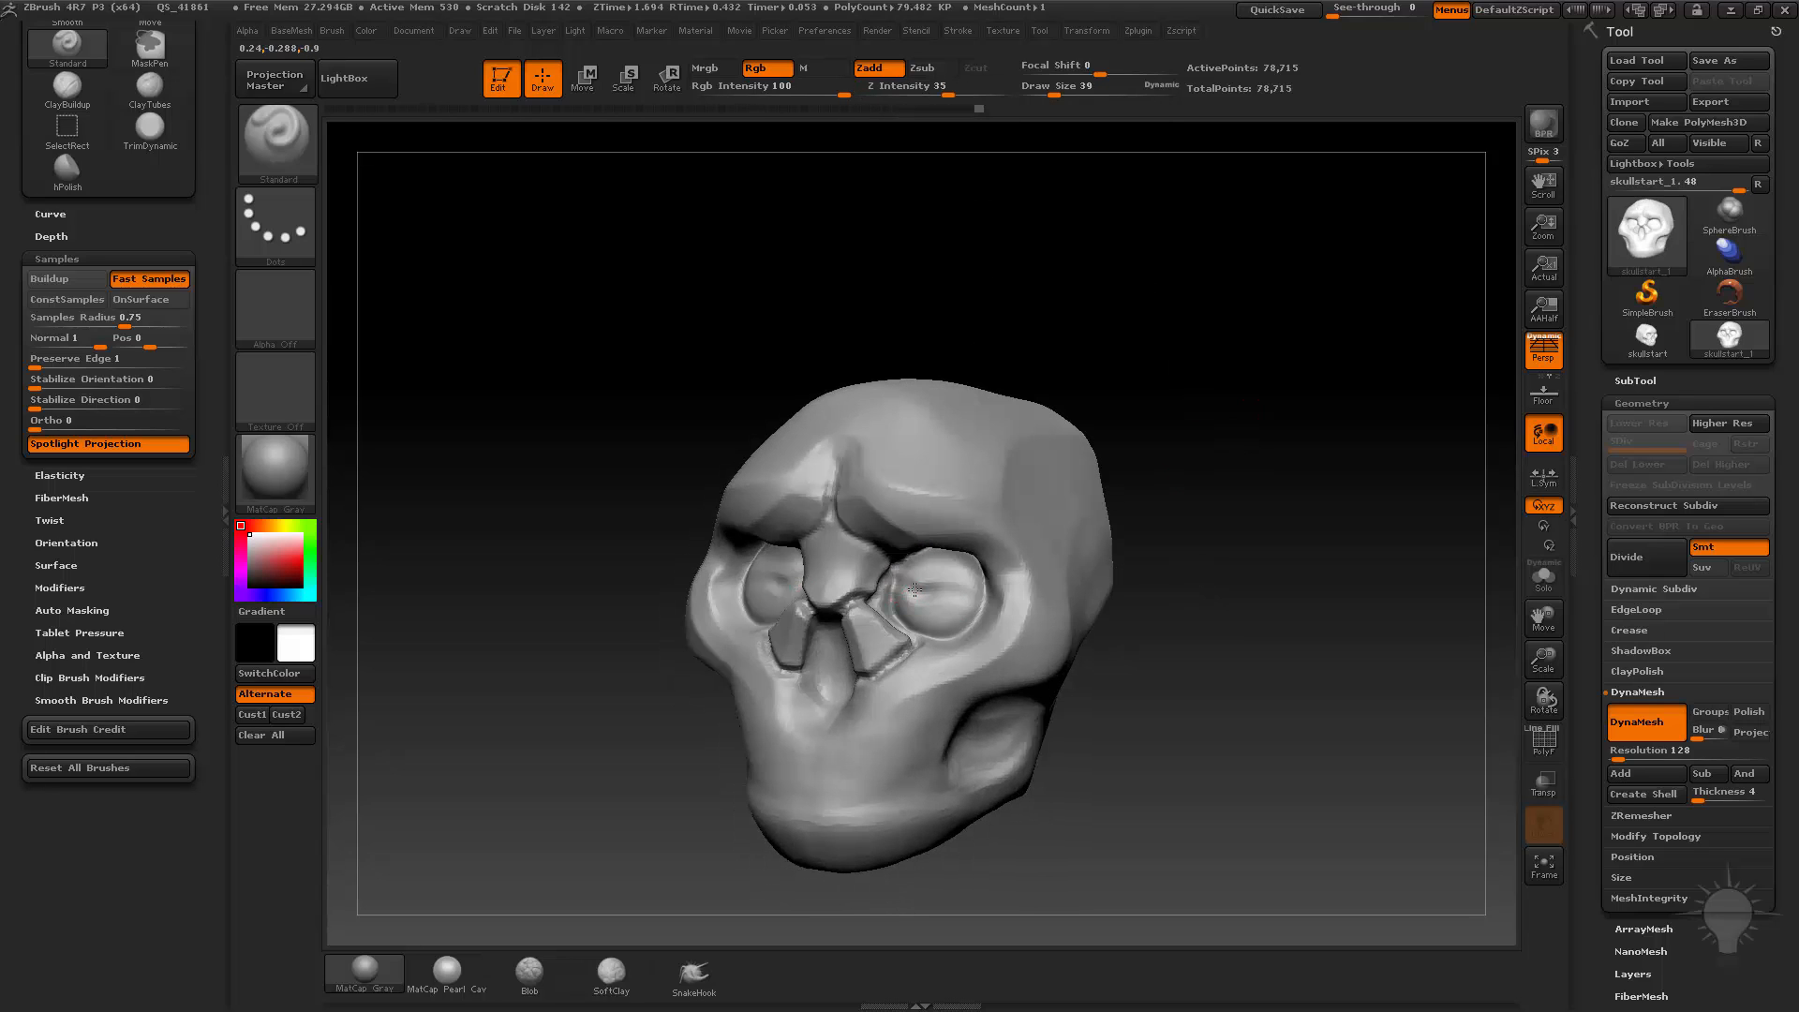
pyautogui.moveTo(1176, 559); pyautogui.dragTo(1122, 573)
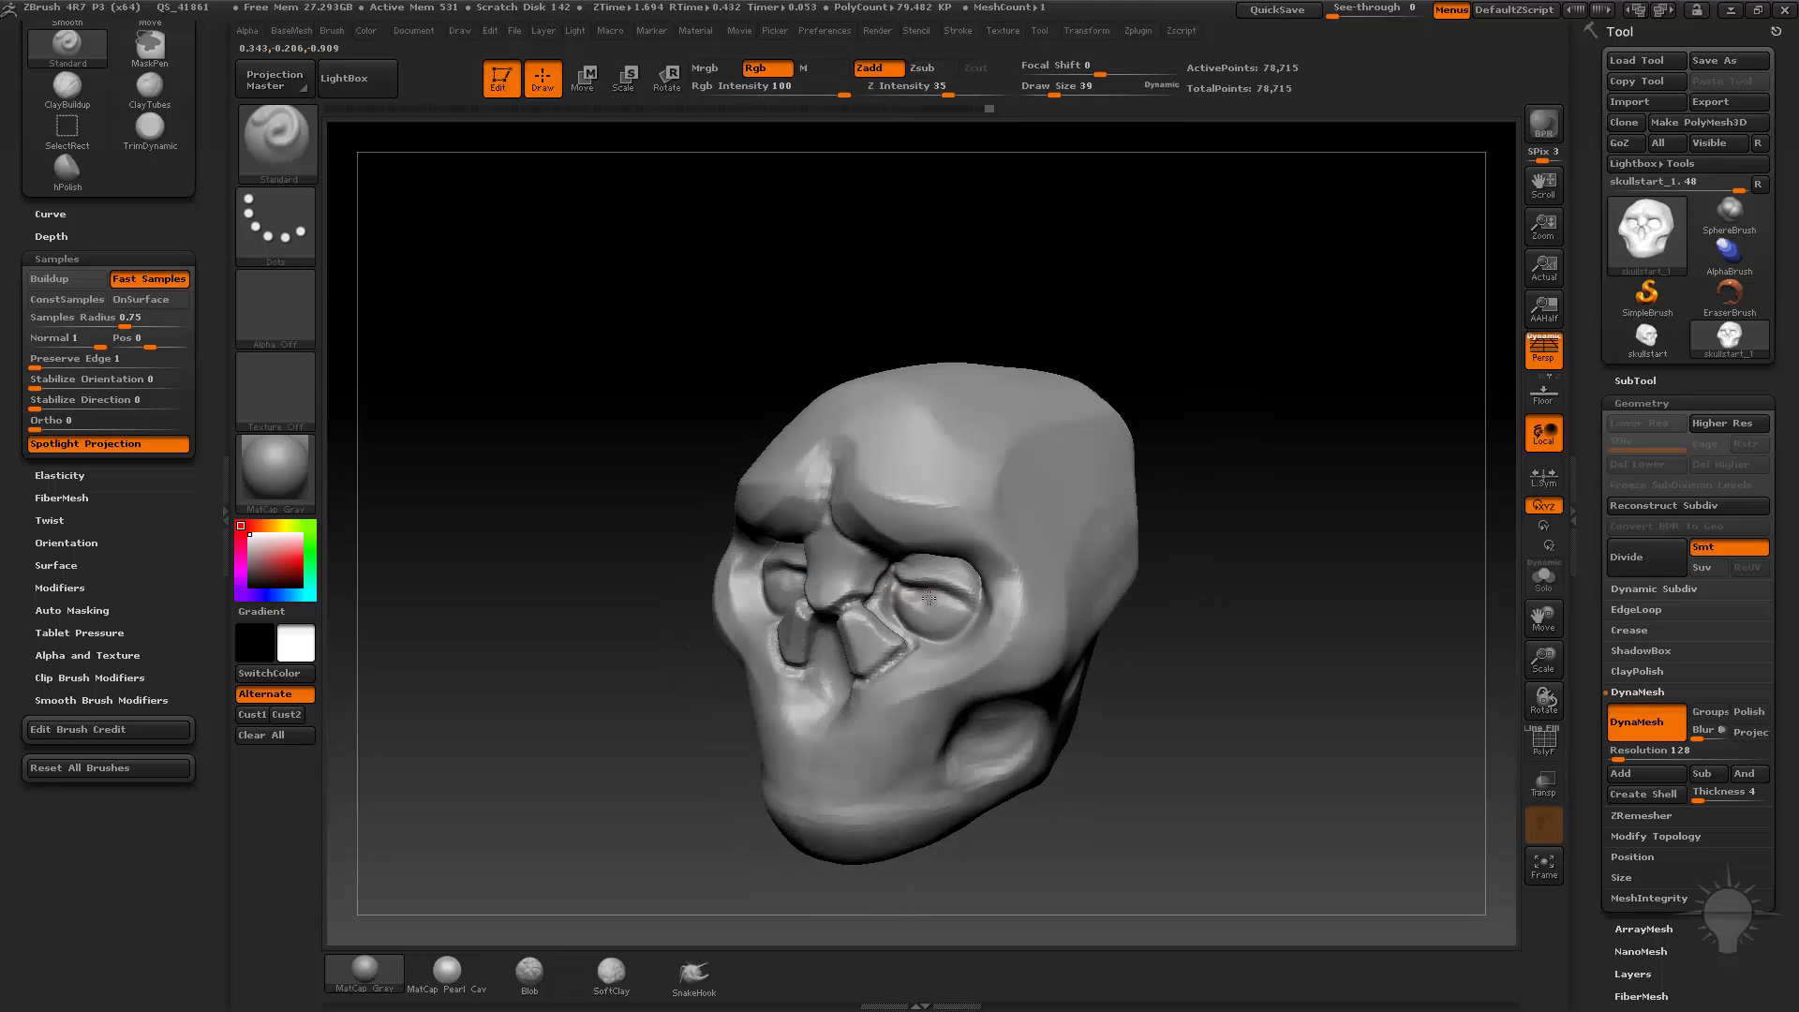
# Step: Build up the eyelids around the creases with the Clay brush at draw size 101
pyautogui.press('b')
pyautogui.press('c')
pyautogui.press('l')
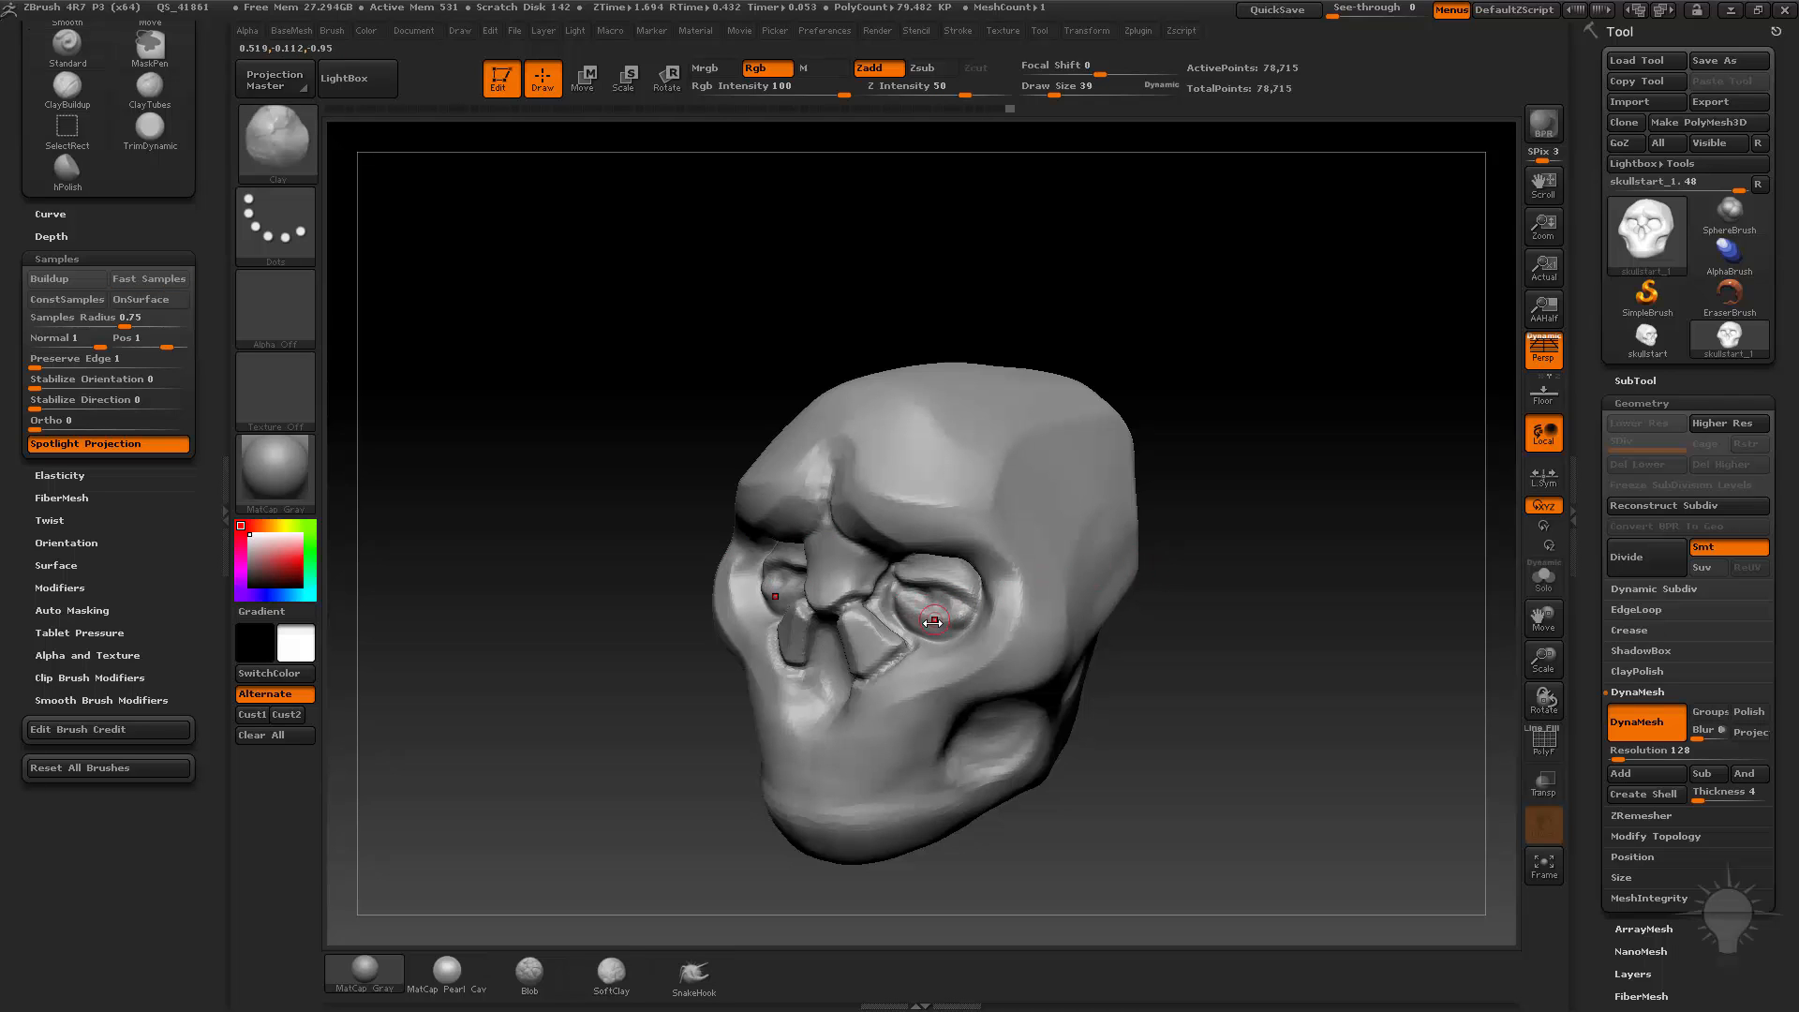
pyautogui.press('s')
pyautogui.moveTo(931, 622); pyautogui.dragTo(949, 623)
pyautogui.moveTo(895, 617)
pyautogui.mouseDown()
pyautogui.moveTo(919, 631)
pyautogui.moveTo(984, 607)
pyautogui.mouseUp()
pyautogui.moveTo(1162, 537)
pyautogui.keyDown('alt'); pyautogui.mouseDown()
pyautogui.moveTo(1275, 593)
pyautogui.moveTo(1209, 589)
pyautogui.mouseUp(); pyautogui.keyUp('alt')
pyautogui.moveTo(1209, 589); pyautogui.dragTo(1139, 637)
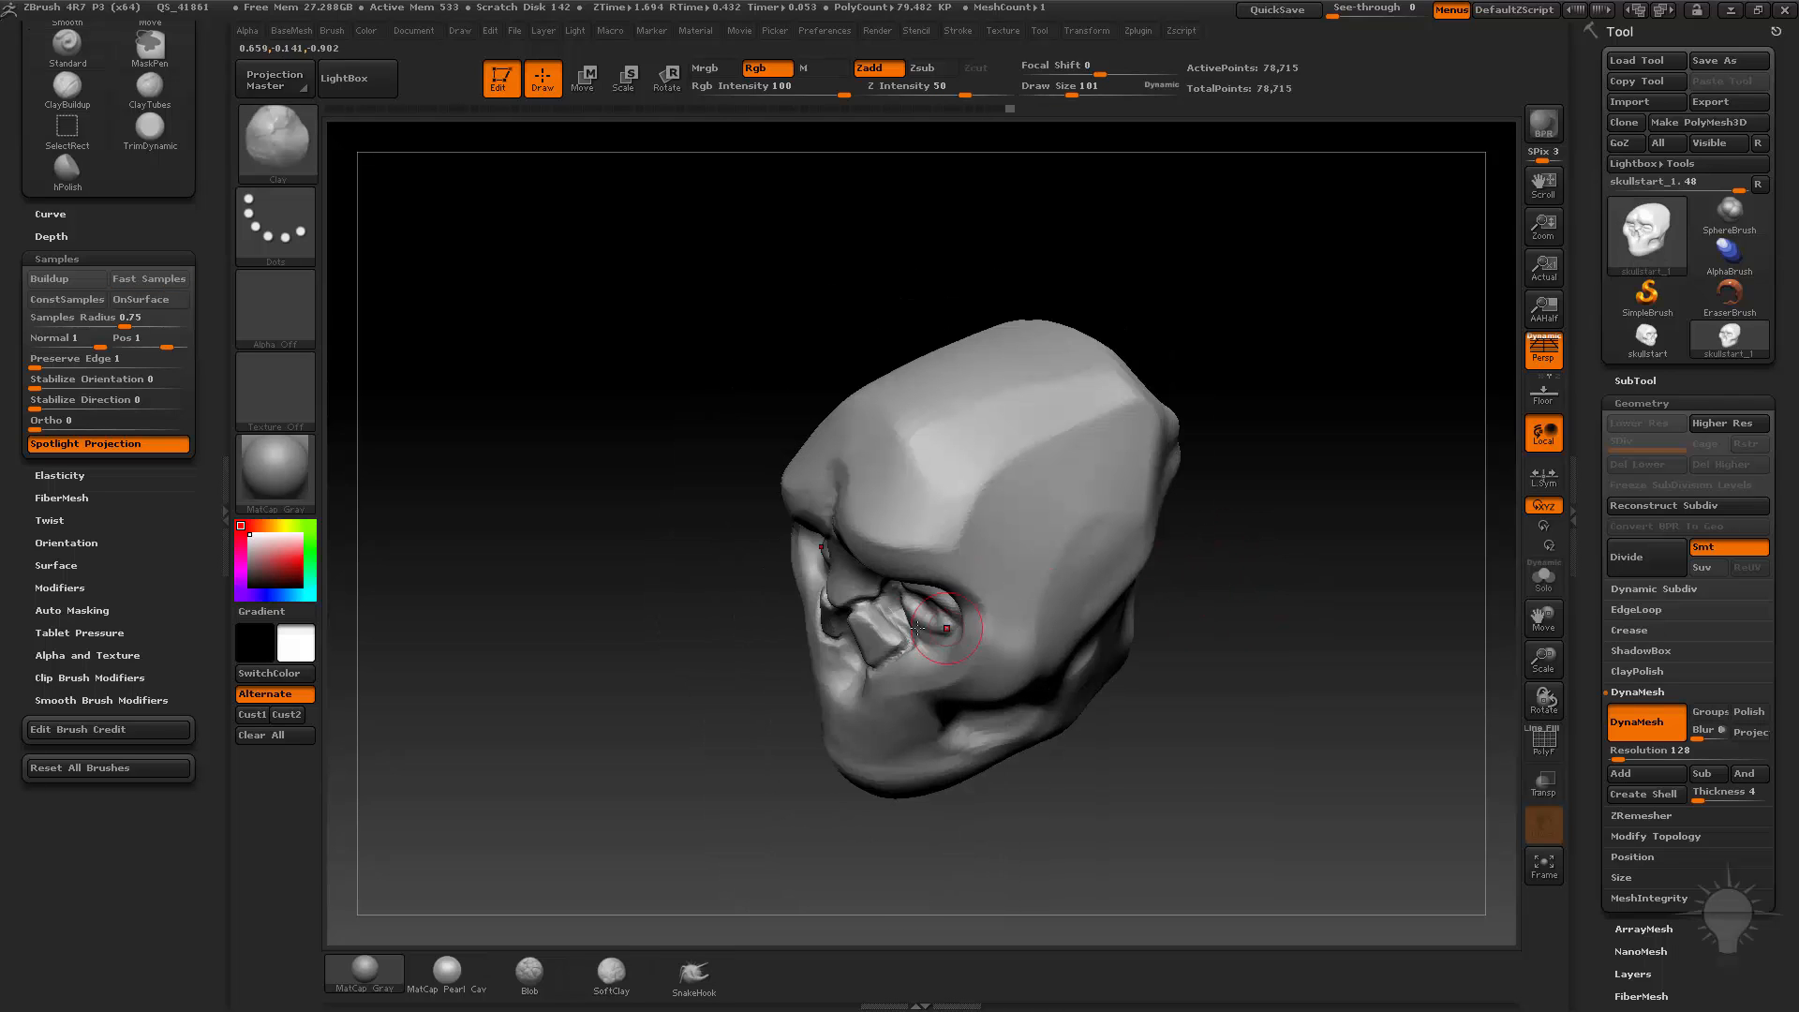
pyautogui.press('s')
pyautogui.moveTo(895, 609)
pyautogui.mouseDown()
pyautogui.moveTo(915, 609)
pyautogui.moveTo(867, 621)
pyautogui.mouseUp()
# Step: Reshape the eyelids and the area around the sockets with the Move brush at draw size 192
pyautogui.press('b')
pyautogui.press('m')
pyautogui.press('v')
pyautogui.press('s')
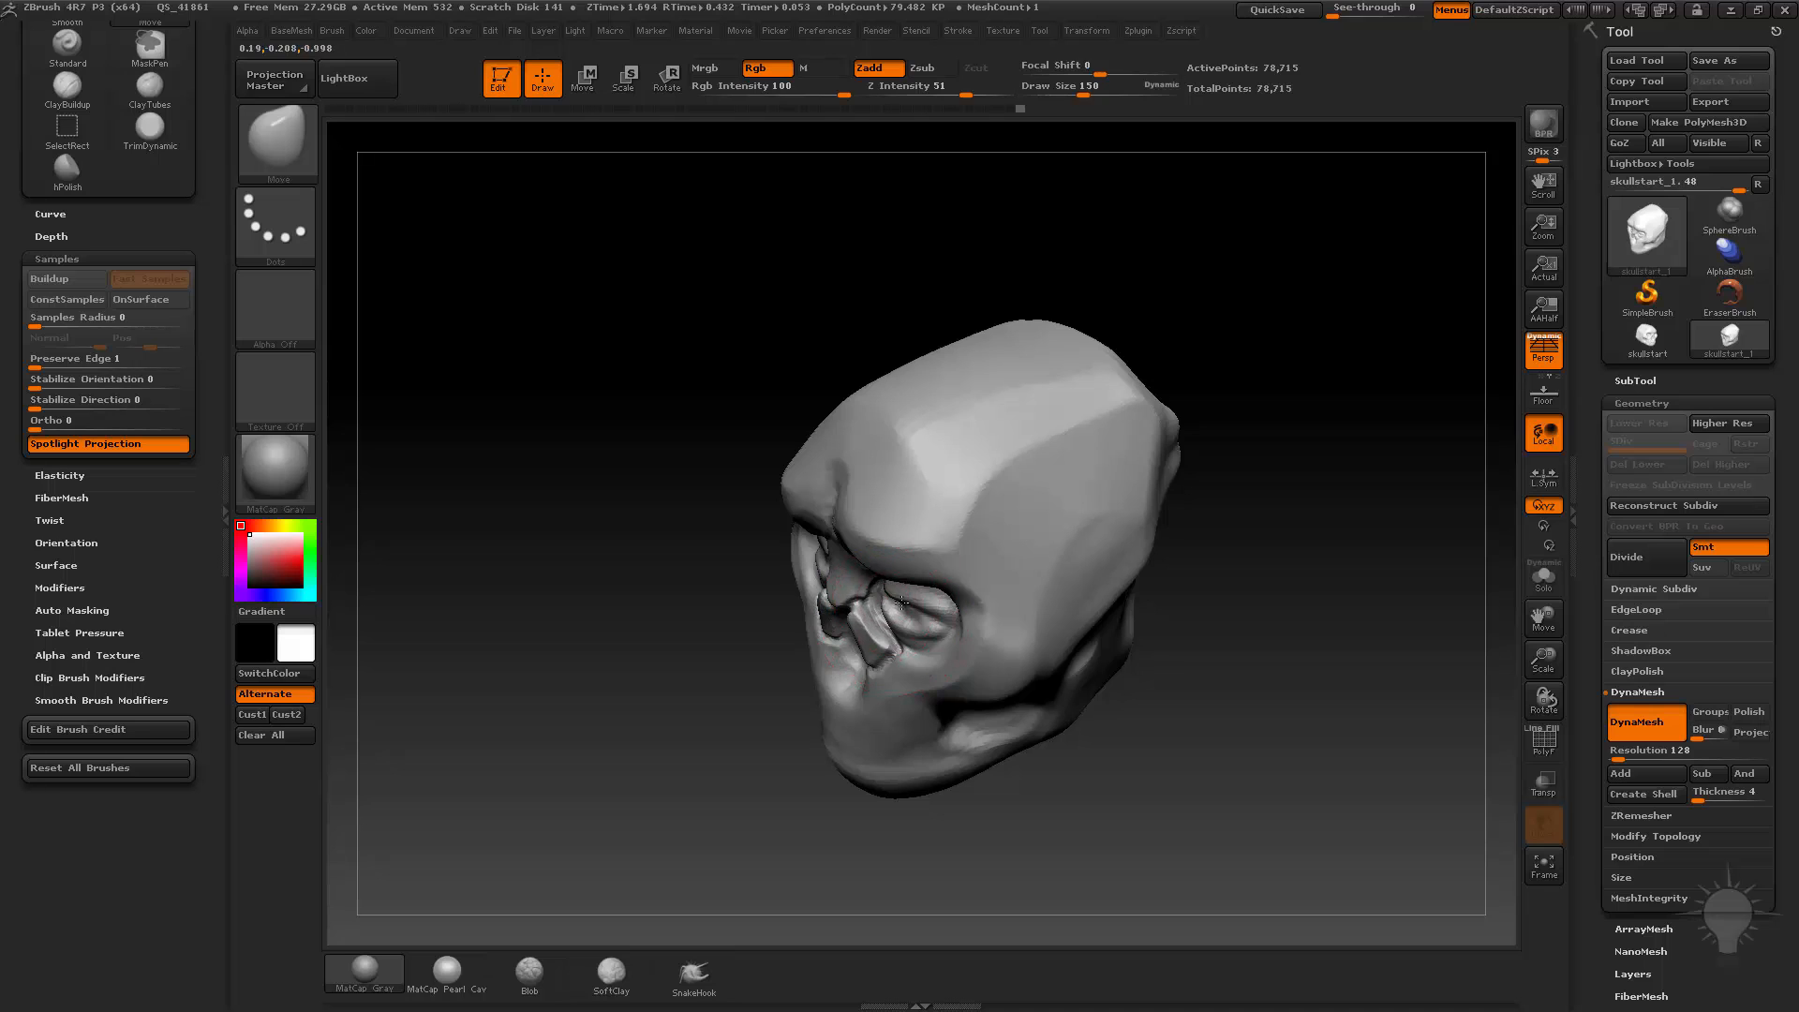
pyautogui.moveTo(1278, 587); pyautogui.dragTo(1244, 532)
pyautogui.press('s')
pyautogui.moveTo(890, 607)
pyautogui.mouseDown()
pyautogui.moveTo(907, 607)
pyautogui.moveTo(890, 589)
pyautogui.mouseUp()
pyautogui.moveTo(1237, 562)
pyautogui.mouseDown()
pyautogui.moveTo(1222, 604)
pyautogui.moveTo(1101, 638)
pyautogui.mouseUp()
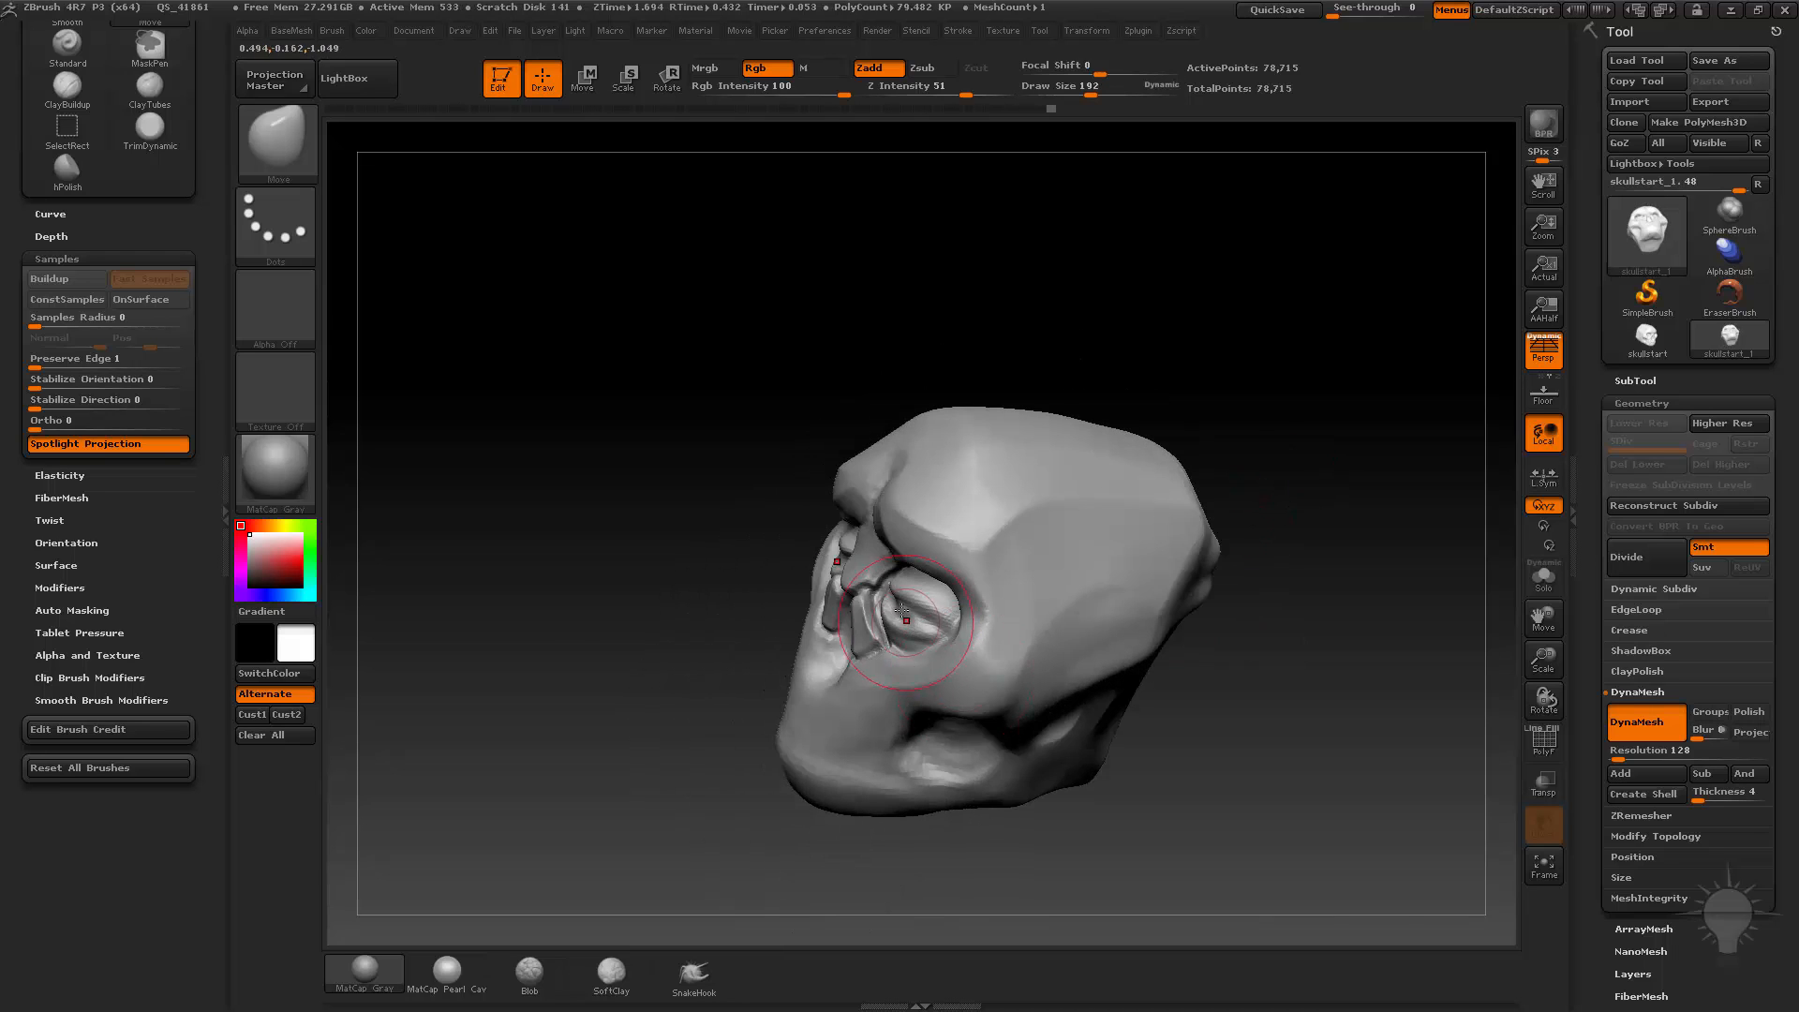
pyautogui.keyDown('shift'); pyautogui.moveTo(1218, 552); pyautogui.dragTo(1265, 468); pyautogui.keyUp('shift')
pyautogui.moveTo(1237, 496)
pyautogui.mouseDown()
pyautogui.moveTo(1084, 510)
pyautogui.moveTo(1440, 548)
pyautogui.moveTo(1224, 486)
pyautogui.moveTo(1217, 538)
pyautogui.moveTo(1336, 595)
pyautogui.moveTo(1313, 531)
pyautogui.moveTo(1259, 516)
pyautogui.mouseUp()
pyautogui.moveTo(1073, 562); pyautogui.dragTo(1040, 546)
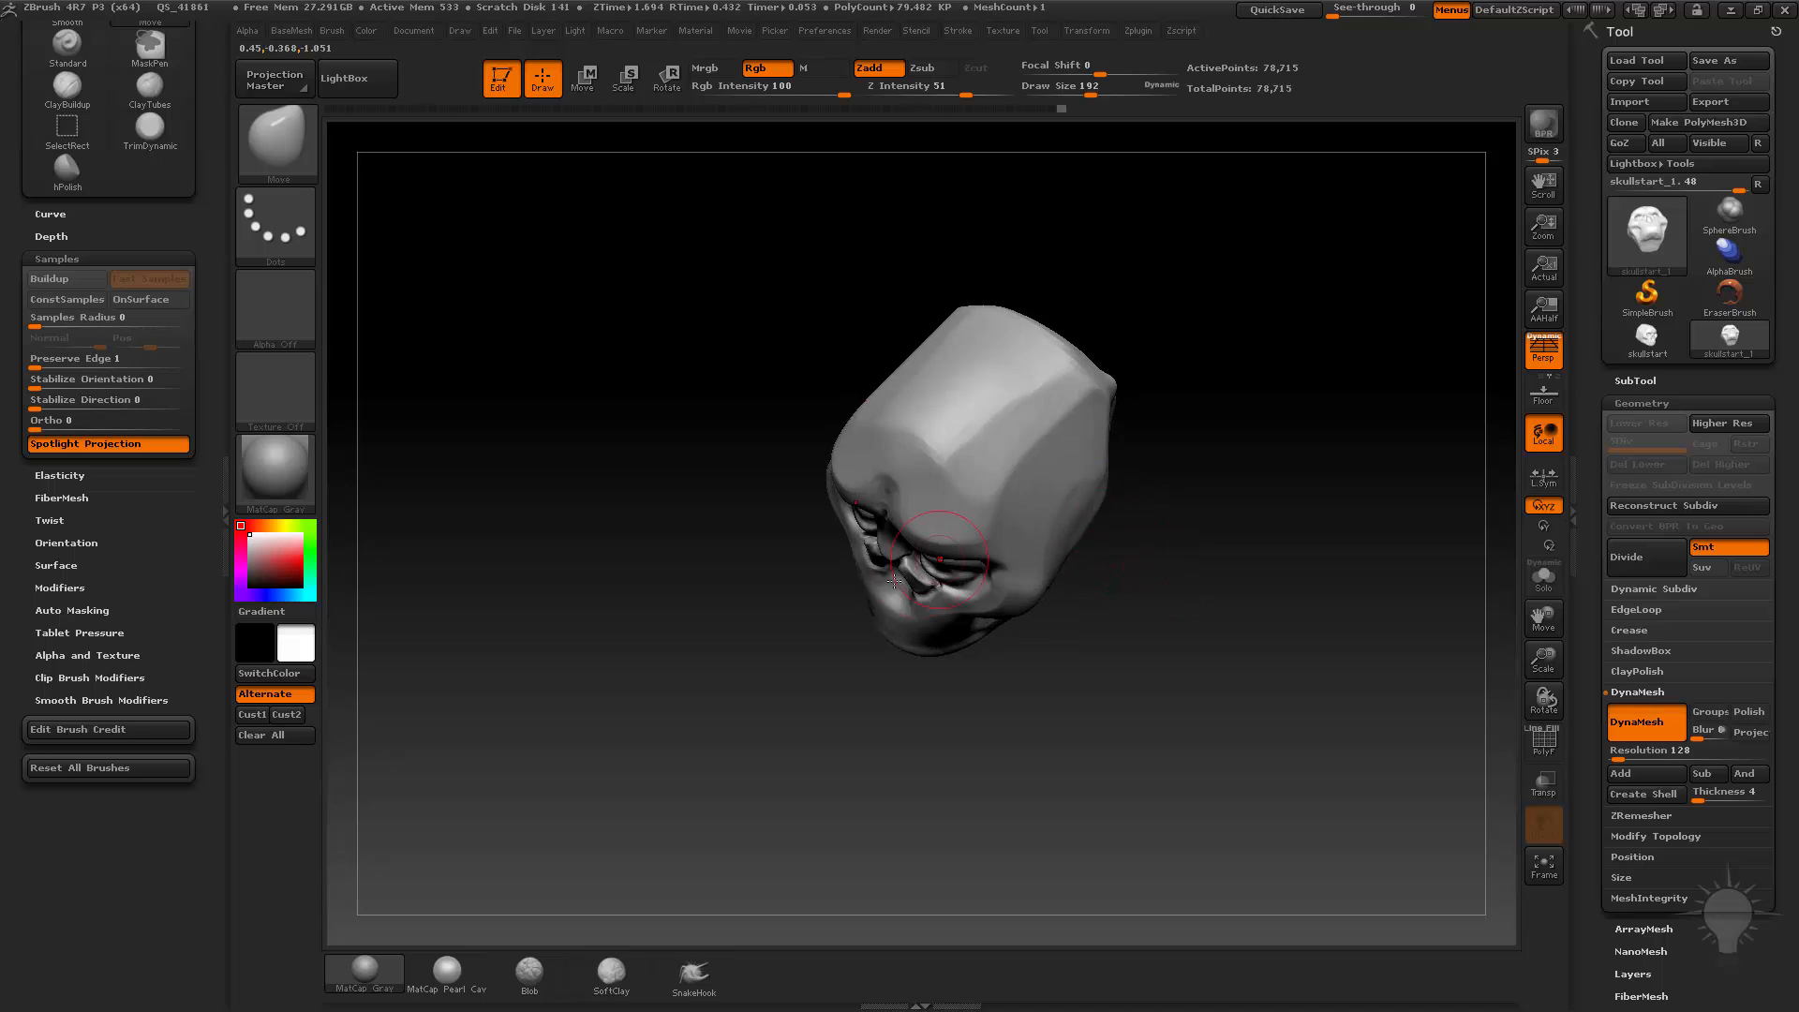
# Step: Adjust the larger forms of the brow and eye area with the Move brush at draw size 332
pyautogui.press('s')
pyautogui.moveTo(897, 588)
pyautogui.mouseDown()
pyautogui.moveTo(939, 589)
pyautogui.moveTo(864, 600)
pyautogui.moveTo(841, 581)
pyautogui.moveTo(876, 555)
pyautogui.mouseUp()
pyautogui.press('s')
pyautogui.moveTo(1106, 599); pyautogui.dragTo(1087, 626)
pyautogui.press('s')
pyautogui.moveTo(886, 621); pyautogui.dragTo(868, 621)
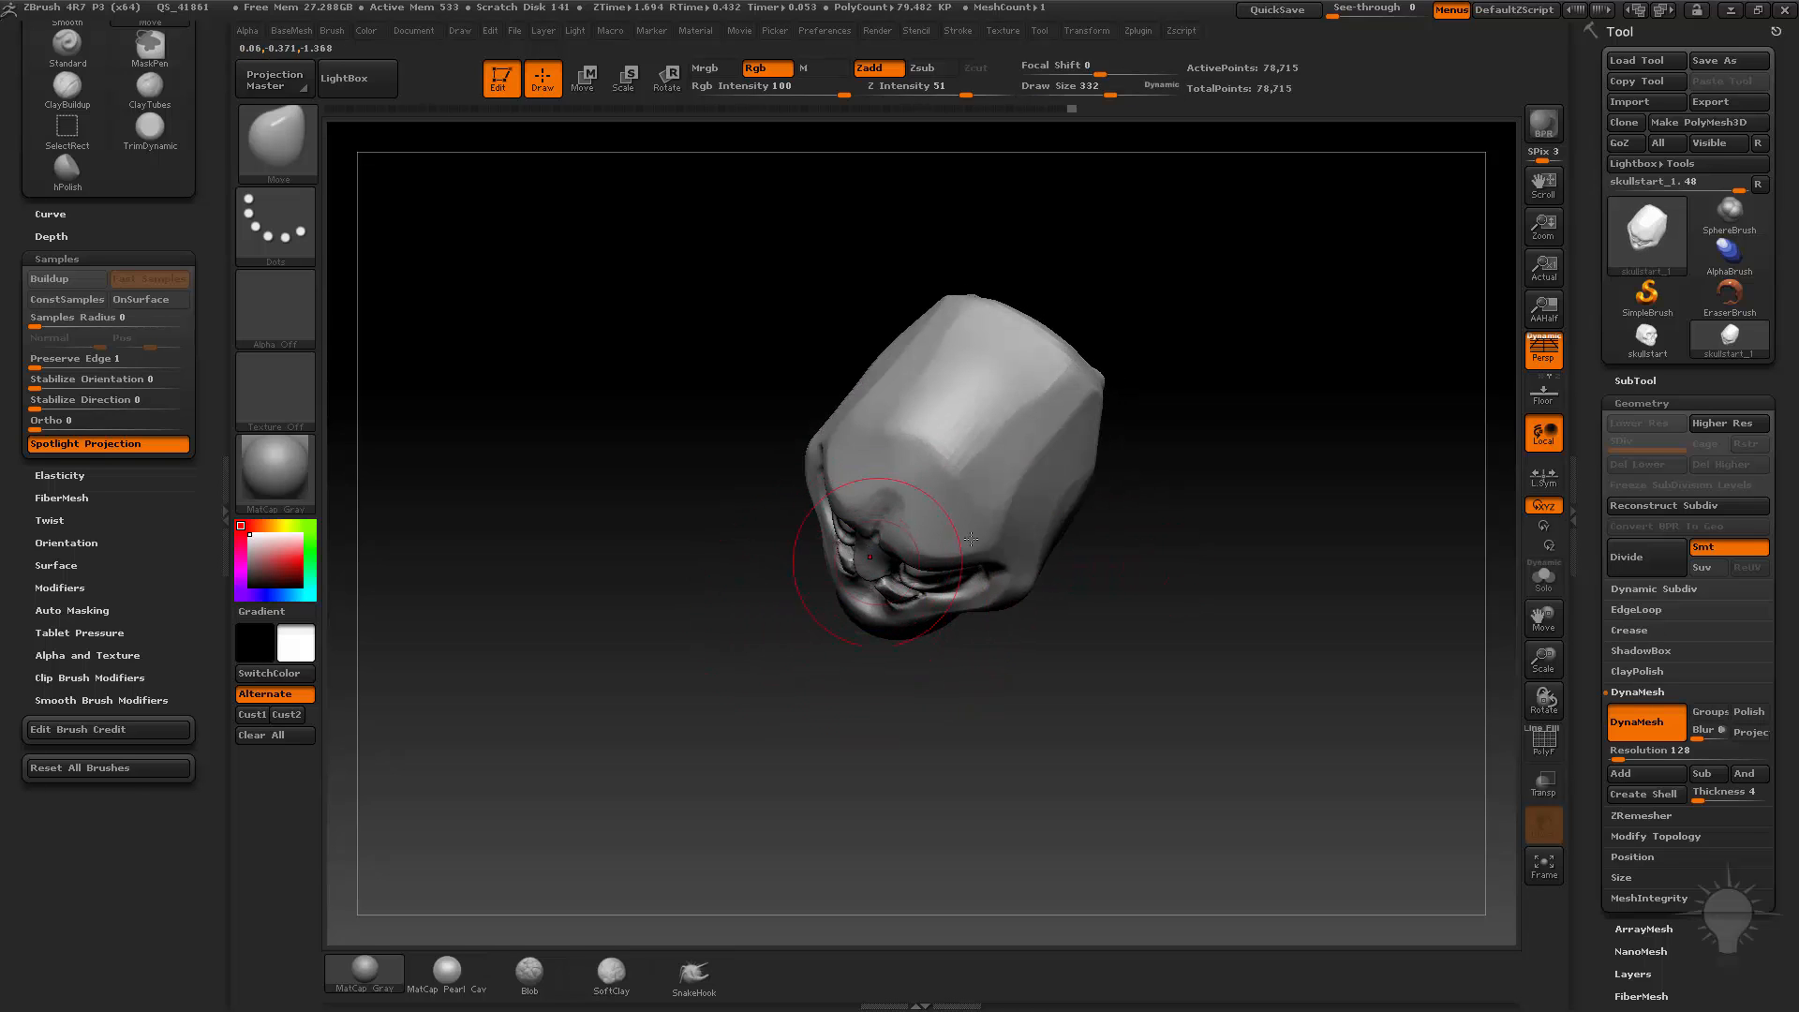
pyautogui.moveTo(1134, 560); pyautogui.dragTo(1078, 562)
pyautogui.moveTo(1189, 450)
pyautogui.mouseDown()
pyautogui.moveTo(1245, 403)
pyautogui.moveTo(1221, 413)
pyautogui.moveTo(1294, 398)
pyautogui.moveTo(1233, 522)
pyautogui.moveTo(872, 474)
pyautogui.moveTo(855, 522)
pyautogui.moveTo(1161, 424)
pyautogui.moveTo(1161, 401)
pyautogui.moveTo(1133, 514)
pyautogui.moveTo(1158, 430)
pyautogui.moveTo(1148, 490)
pyautogui.moveTo(912, 590)
pyautogui.moveTo(1381, 566)
pyautogui.moveTo(1358, 712)
pyautogui.moveTo(1389, 599)
pyautogui.moveTo(1309, 643)
pyautogui.moveTo(1330, 587)
pyautogui.moveTo(869, 556)
pyautogui.mouseUp()
# Step: Fine-tune the inner eye corners and lids with the Move brush at draw size 136
pyautogui.press('[')
pyautogui.press('shift')
pyautogui.press('[')
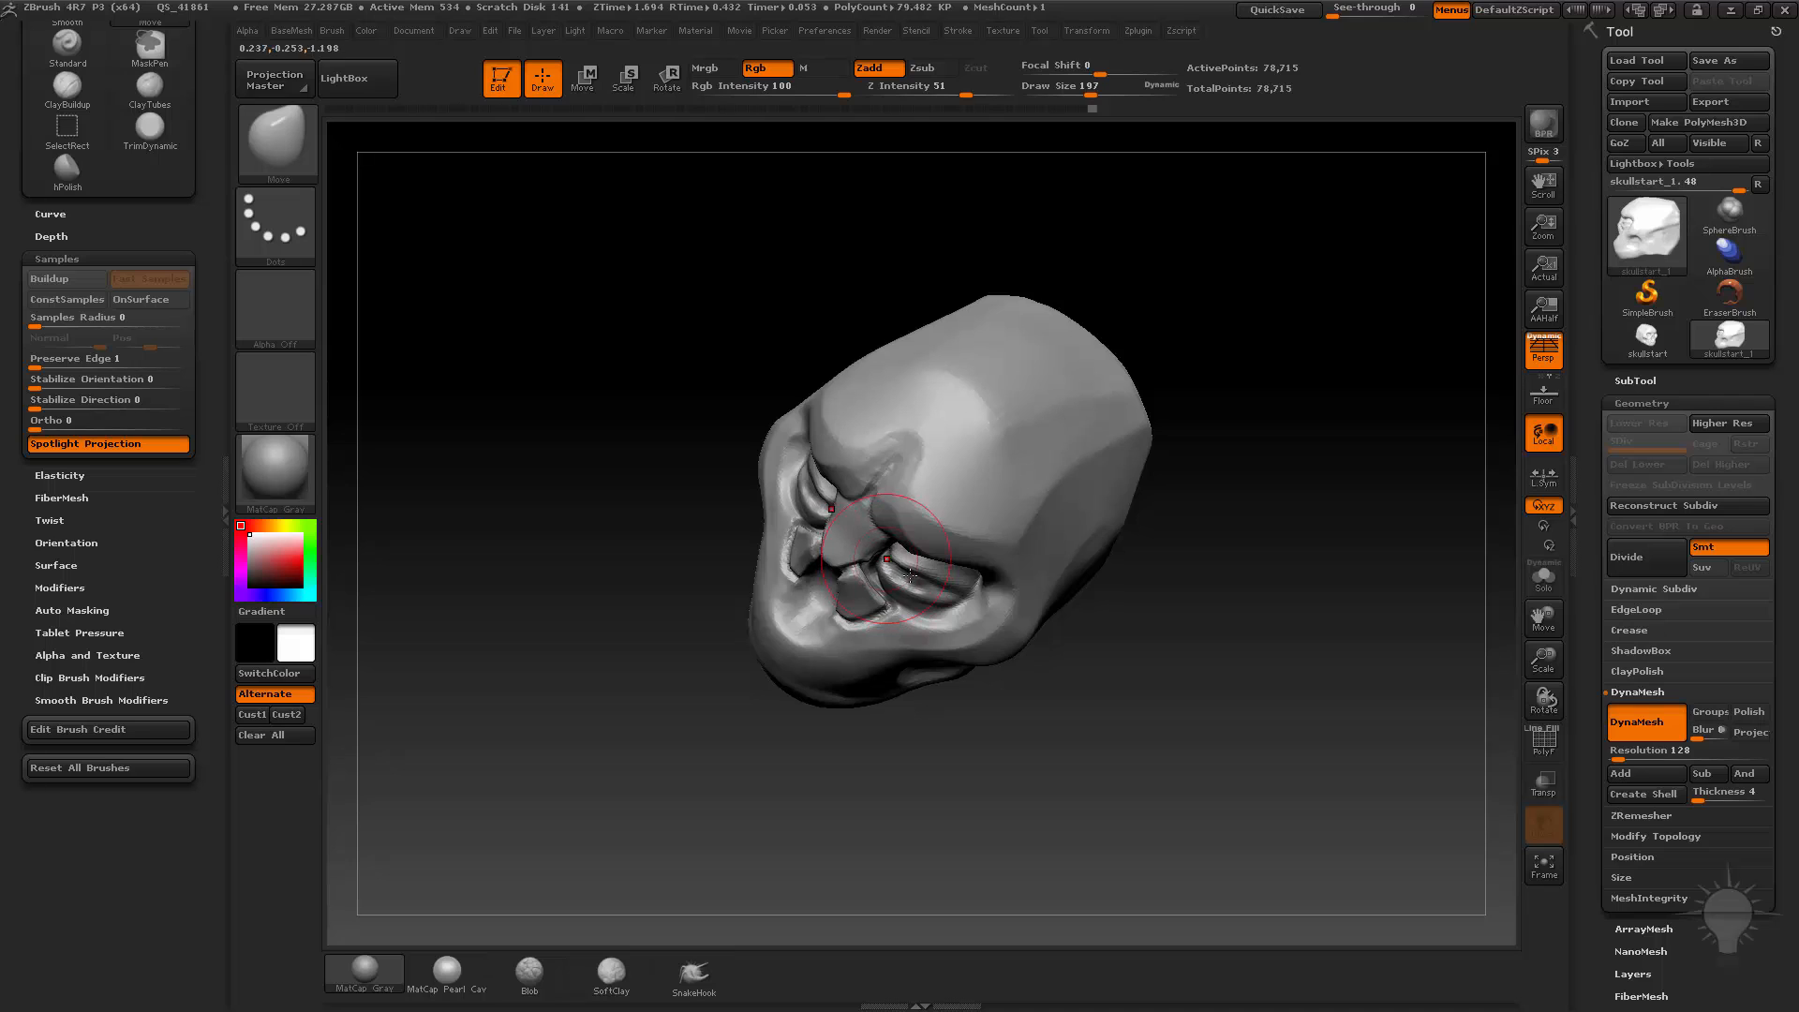
pyautogui.press('[')
pyautogui.moveTo(909, 576); pyautogui.dragTo(922, 583)
pyautogui.moveTo(1189, 538); pyautogui.dragTo(1113, 551)
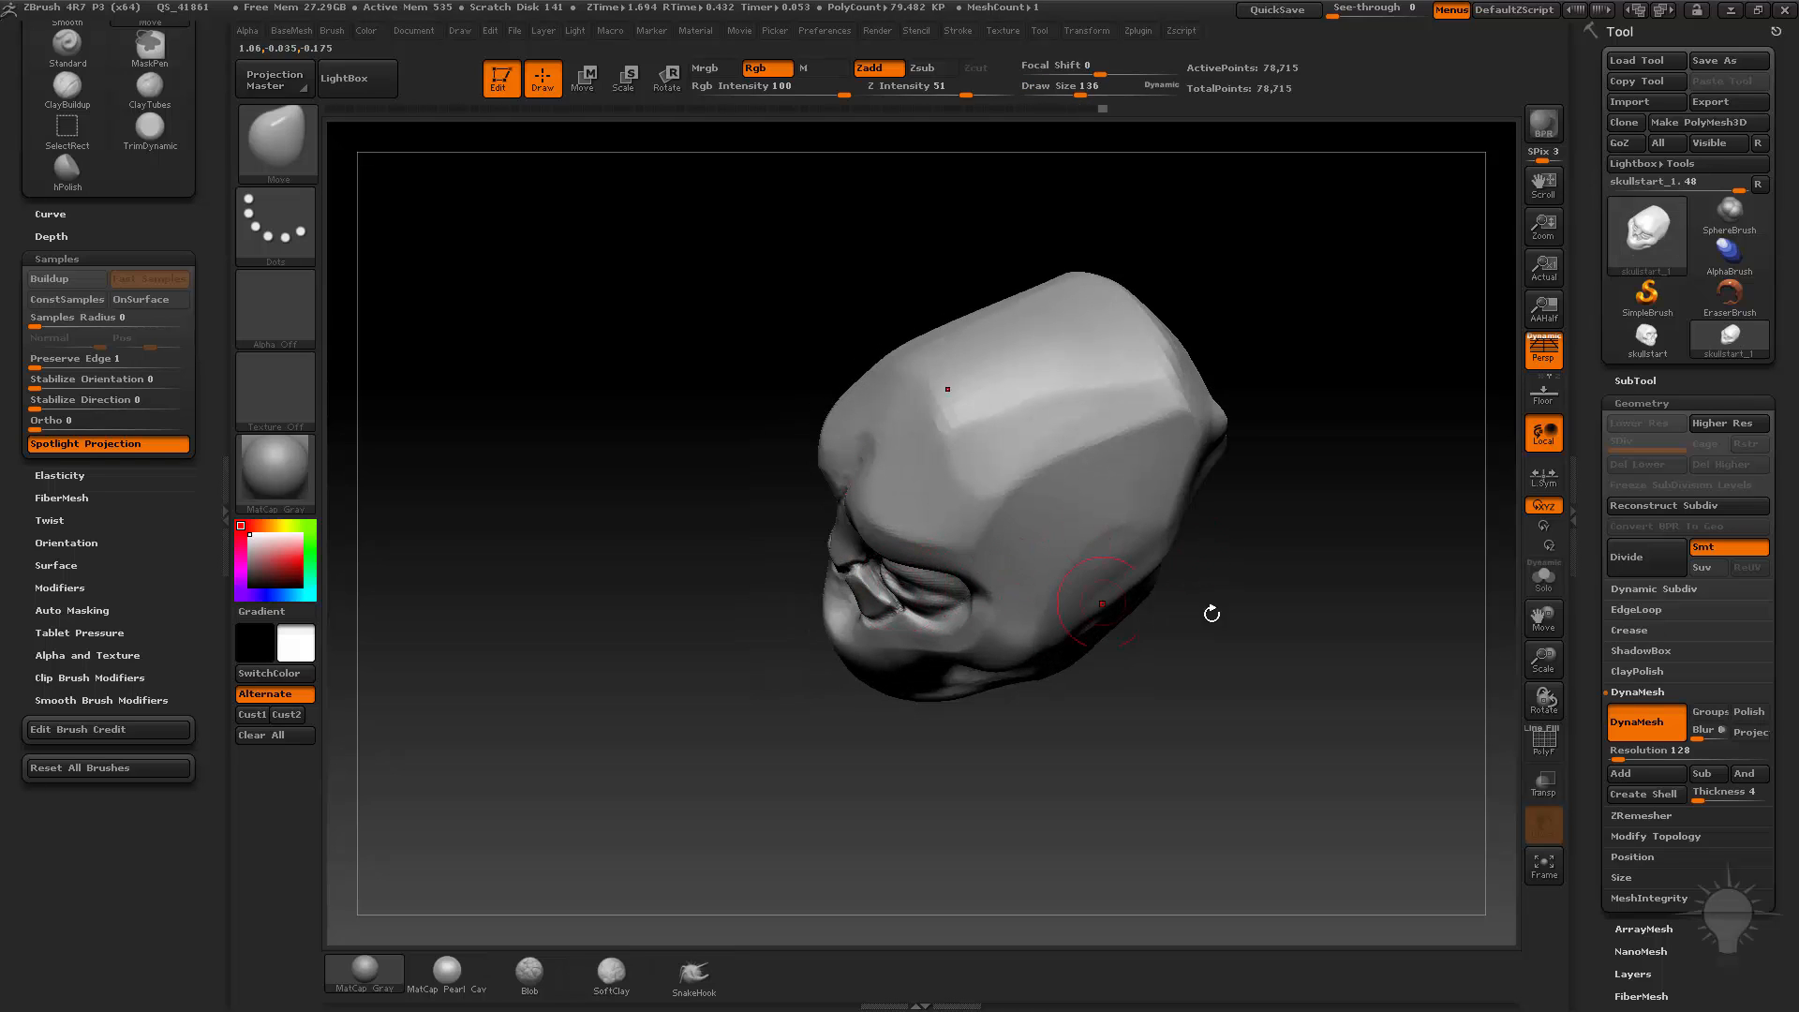
pyautogui.moveTo(1212, 613); pyautogui.dragTo(882, 582)
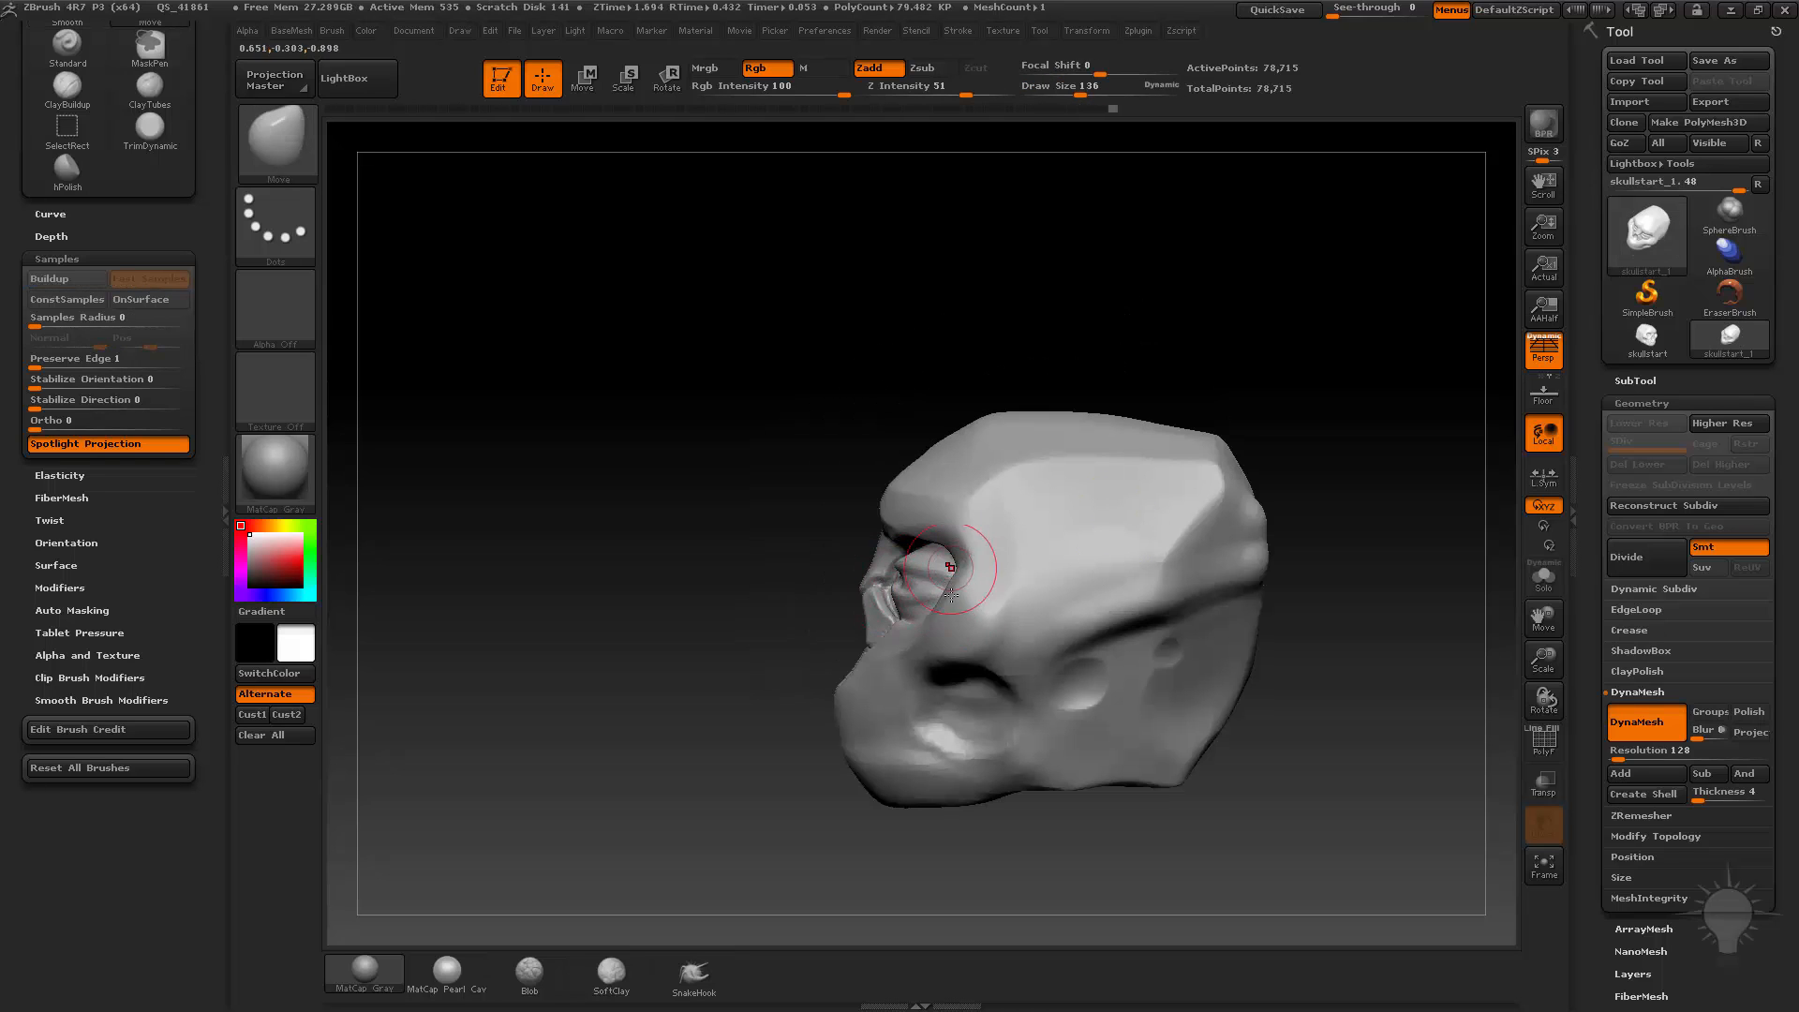
pyautogui.keyDown('shift'); pyautogui.moveTo(734, 639); pyautogui.dragTo(890, 620); pyautogui.keyUp('shift')
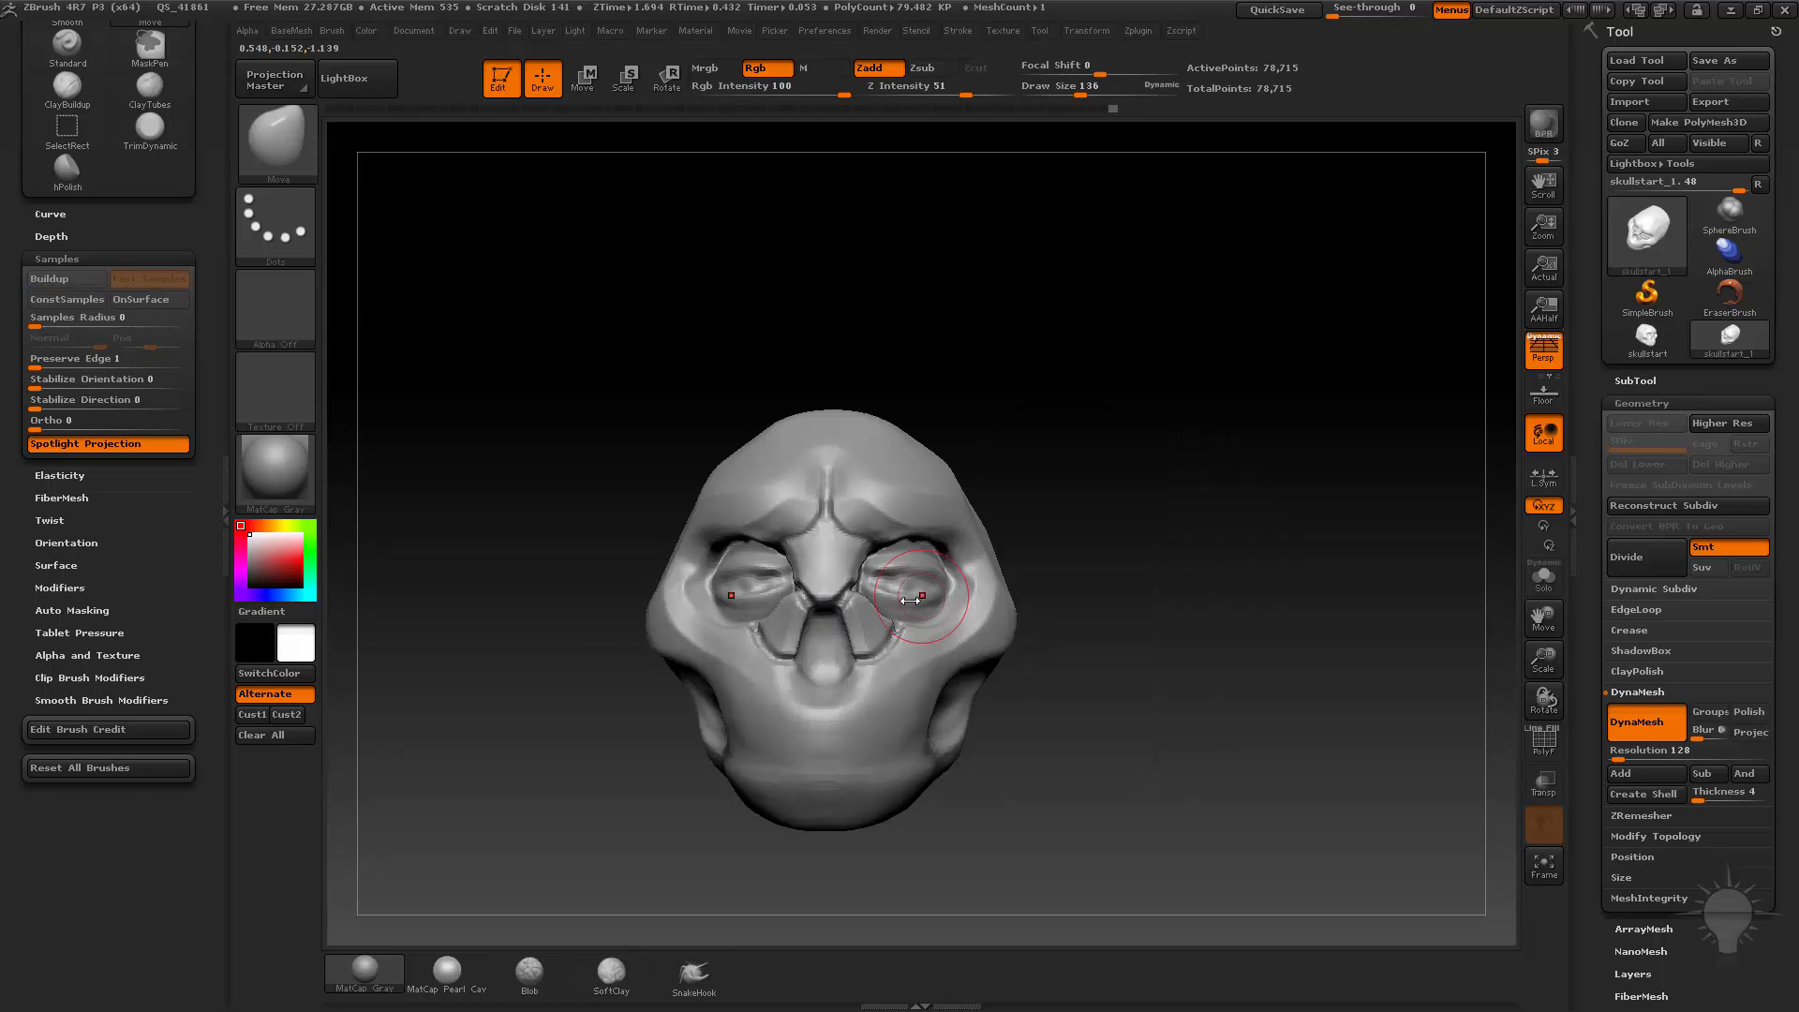
# Step: Draw a small face with brows, nose, mouth and chin on the back of the skull, using the Standard brush at draw size 50
pyautogui.moveTo(1239, 514)
pyautogui.keyDown('shift'); pyautogui.mouseDown()
pyautogui.moveTo(1337, 534)
pyautogui.moveTo(1317, 517)
pyautogui.moveTo(1119, 526)
pyautogui.moveTo(1115, 574)
pyautogui.mouseUp(); pyautogui.keyUp('shift')
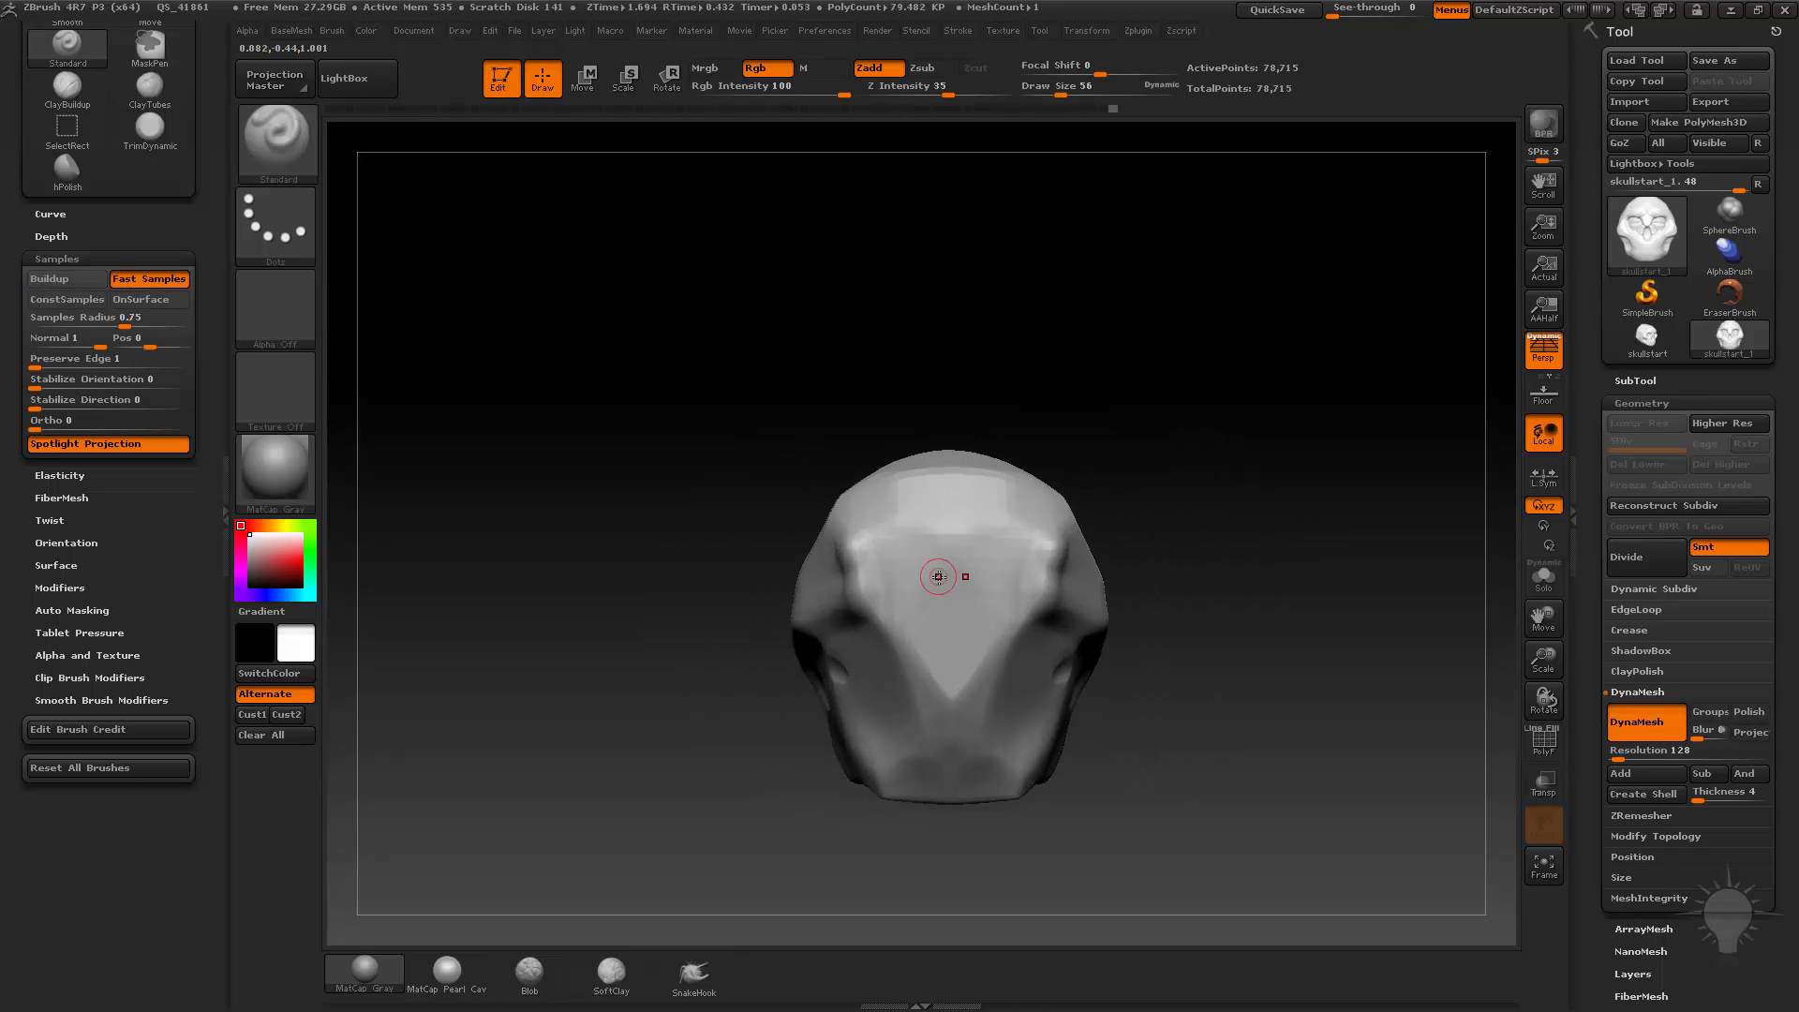
pyautogui.press('[')
pyautogui.moveTo(899, 573)
pyautogui.mouseDown()
pyautogui.moveTo(930, 580)
pyautogui.moveTo(908, 579)
pyautogui.mouseUp()
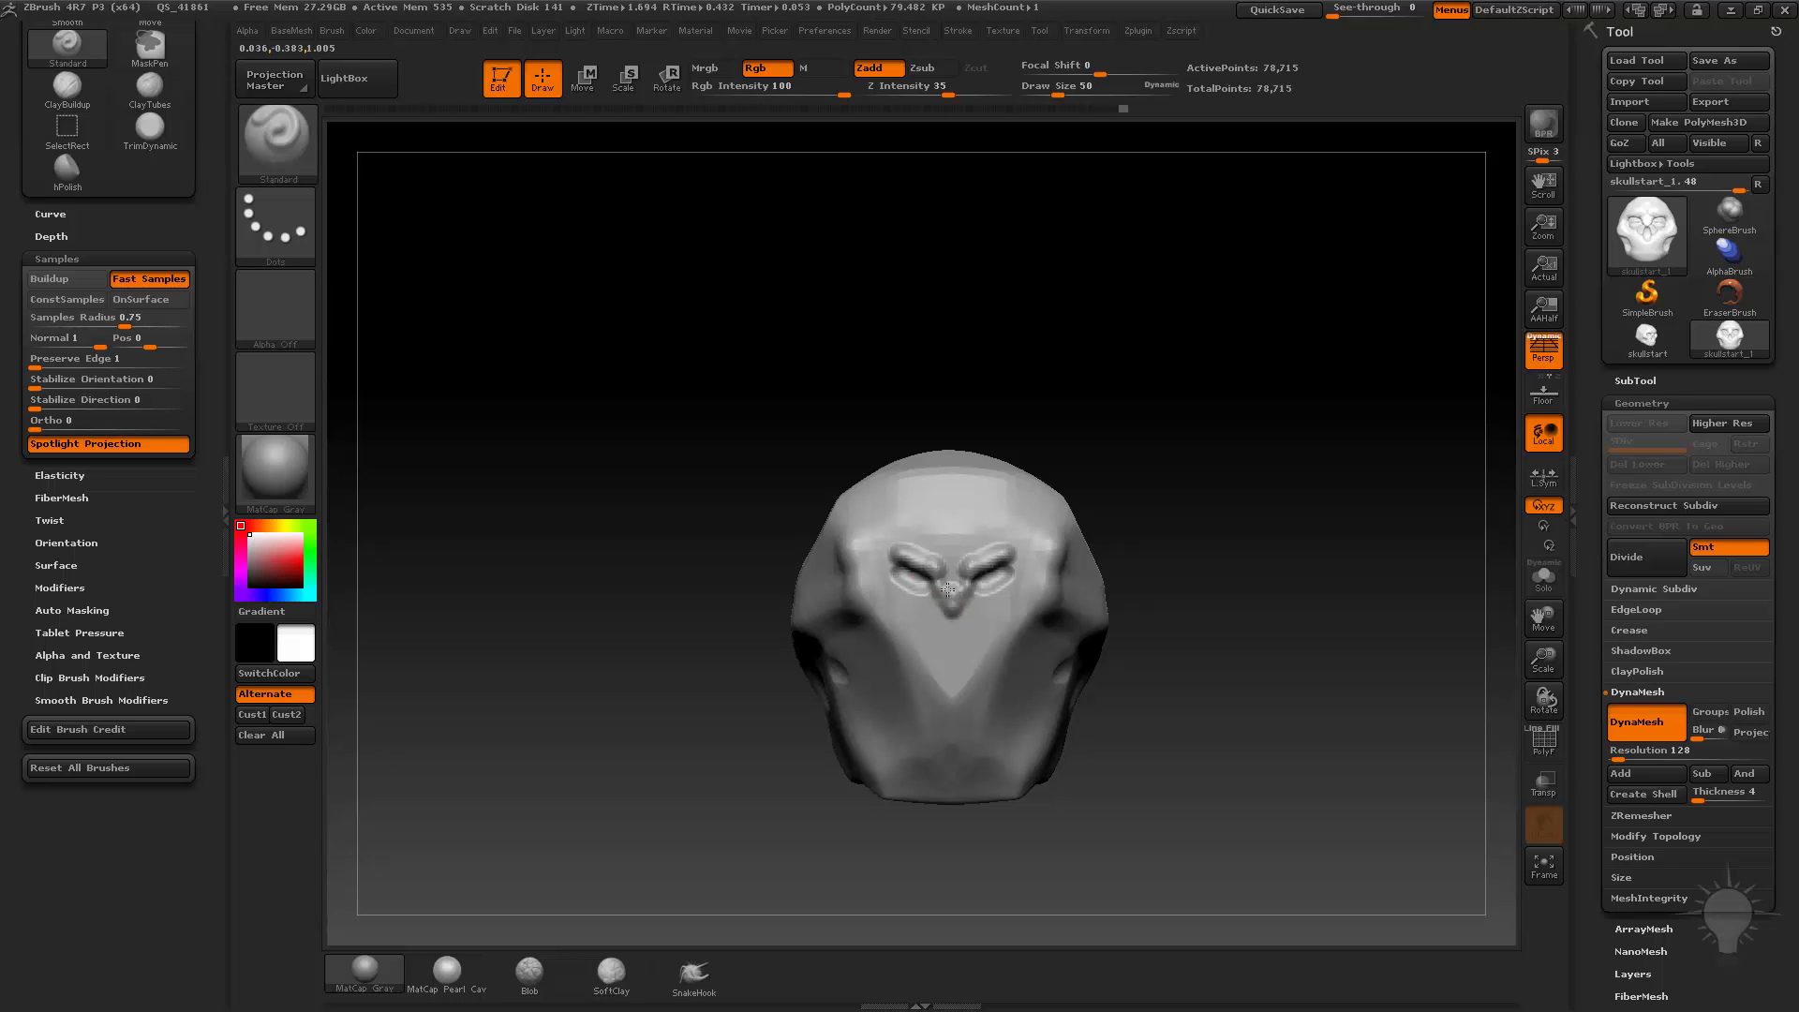
pyautogui.moveTo(950, 618); pyautogui.dragTo(949, 647)
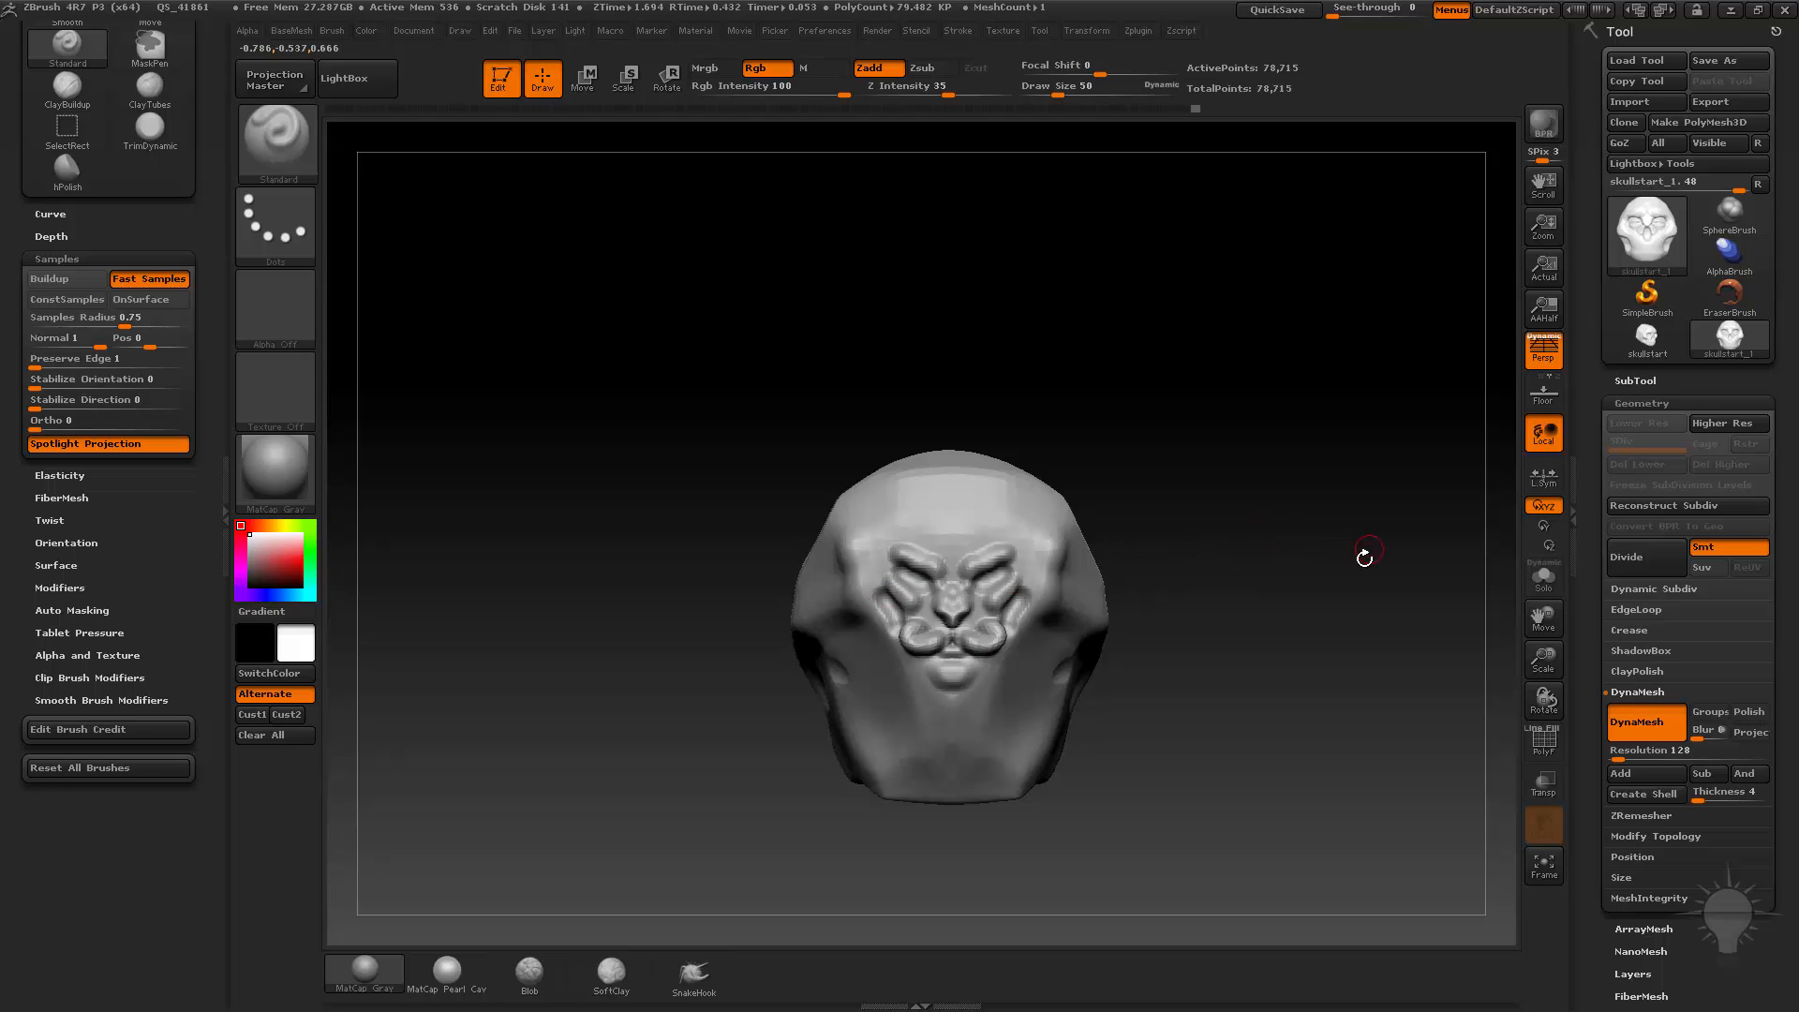
# Step: Pull the small face outward from the back of the skull with the Move brush at draw size 347
pyautogui.moveTo(1364, 557)
pyautogui.mouseDown()
pyautogui.moveTo(1331, 561)
pyautogui.moveTo(1422, 575)
pyautogui.moveTo(1359, 647)
pyautogui.moveTo(1419, 572)
pyautogui.moveTo(1353, 525)
pyautogui.moveTo(1325, 583)
pyautogui.mouseUp()
pyautogui.press('s')
pyautogui.moveTo(984, 594); pyautogui.dragTo(1012, 594)
pyautogui.press('b')
pyautogui.press('m')
pyautogui.press('v')
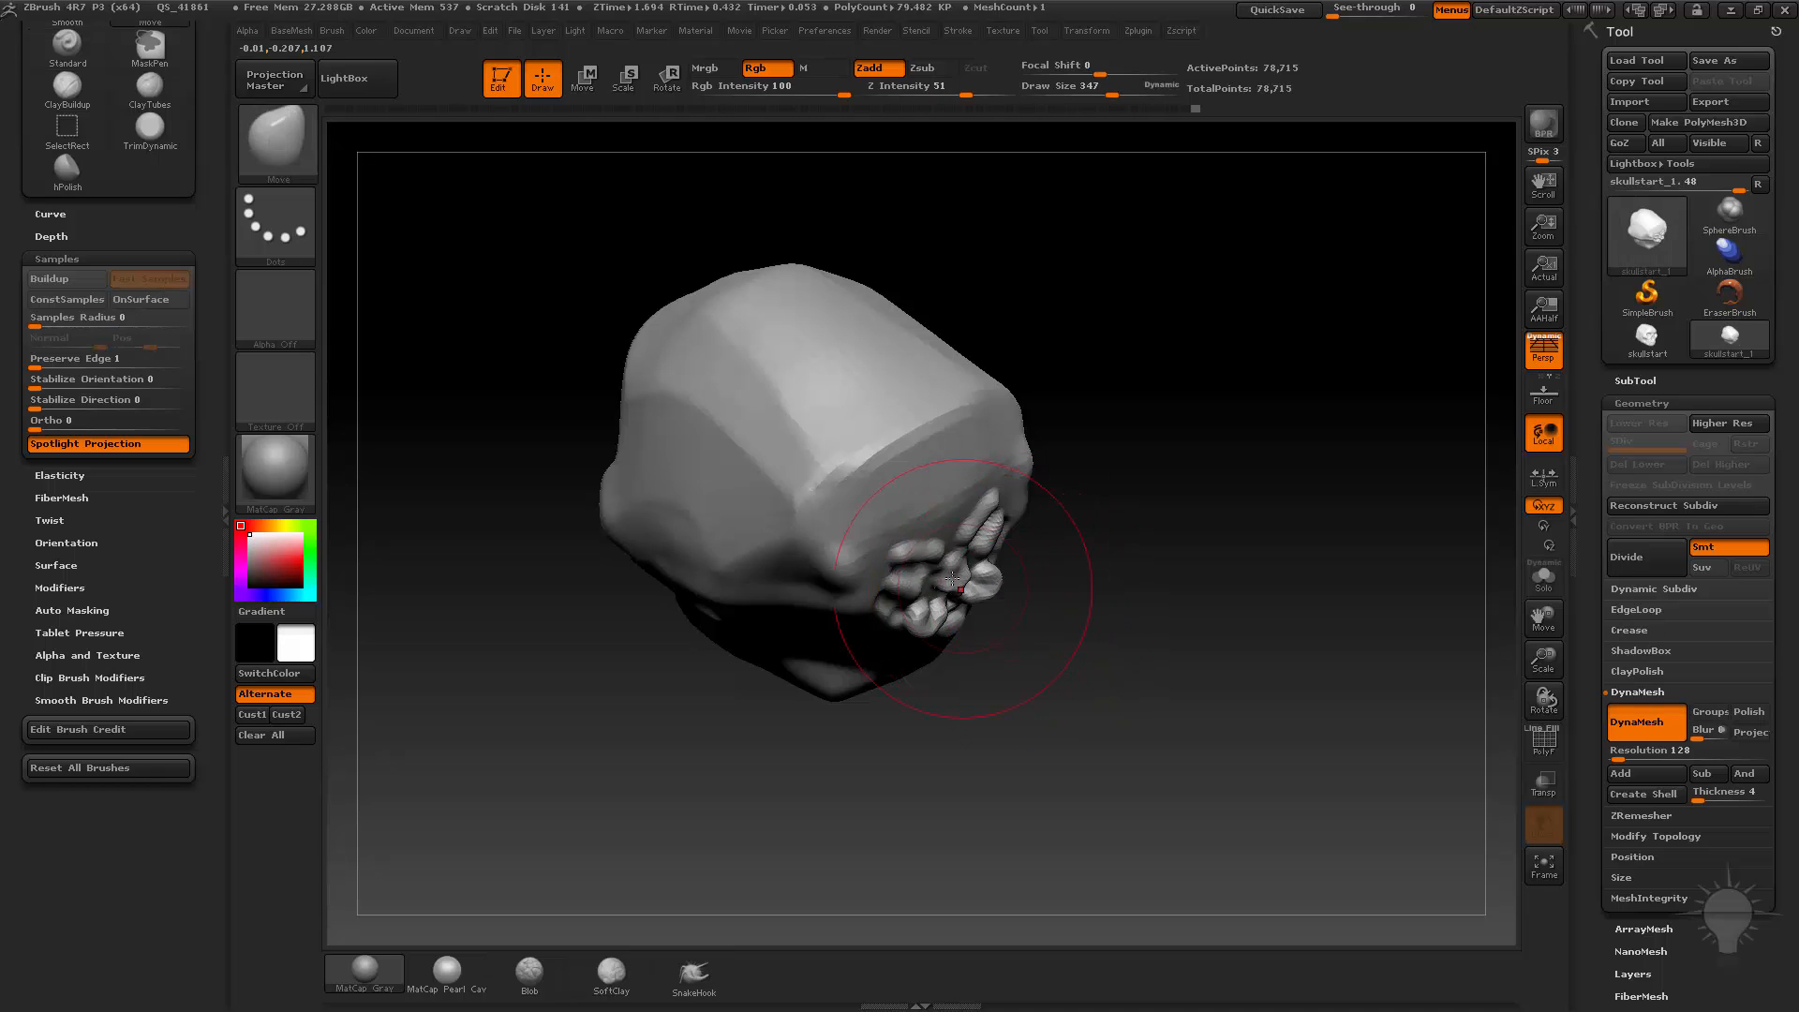
pyautogui.moveTo(1201, 450)
pyautogui.mouseDown()
pyautogui.moveTo(1185, 402)
pyautogui.moveTo(1161, 405)
pyautogui.mouseUp()
pyautogui.press('s')
pyautogui.moveTo(984, 611); pyautogui.dragTo(974, 611)
pyautogui.moveTo(902, 506)
pyautogui.mouseDown()
pyautogui.moveTo(1195, 487)
pyautogui.moveTo(975, 539)
pyautogui.moveTo(903, 605)
pyautogui.mouseUp()
# Step: Shape the small face's profile with the Move brush at draw size 122
pyautogui.press('s')
pyautogui.press('s')
pyautogui.moveTo(858, 614)
pyautogui.mouseDown()
pyautogui.moveTo(773, 637)
pyautogui.moveTo(871, 677)
pyautogui.moveTo(949, 669)
pyautogui.moveTo(926, 681)
pyautogui.moveTo(1107, 552)
pyautogui.moveTo(1124, 566)
pyautogui.mouseUp()
pyautogui.press('s')
pyautogui.press('s')
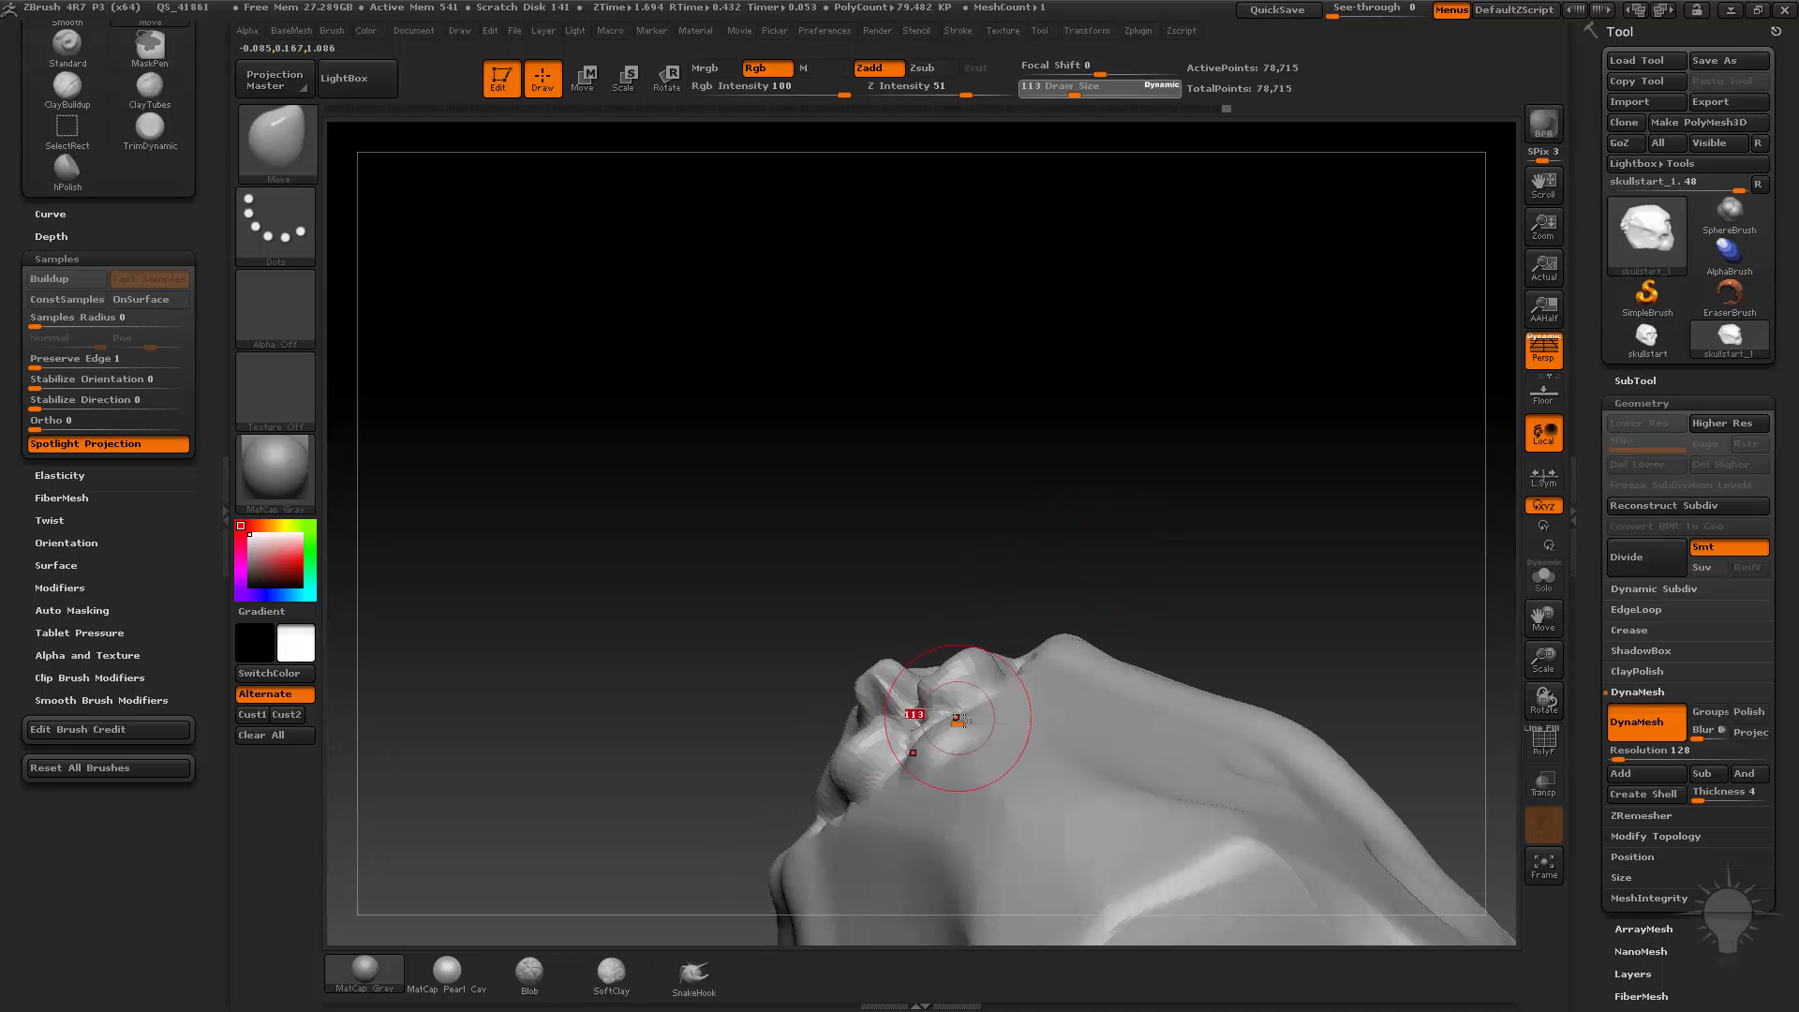
pyautogui.moveTo(951, 727); pyautogui.dragTo(911, 712)
pyautogui.press('s')
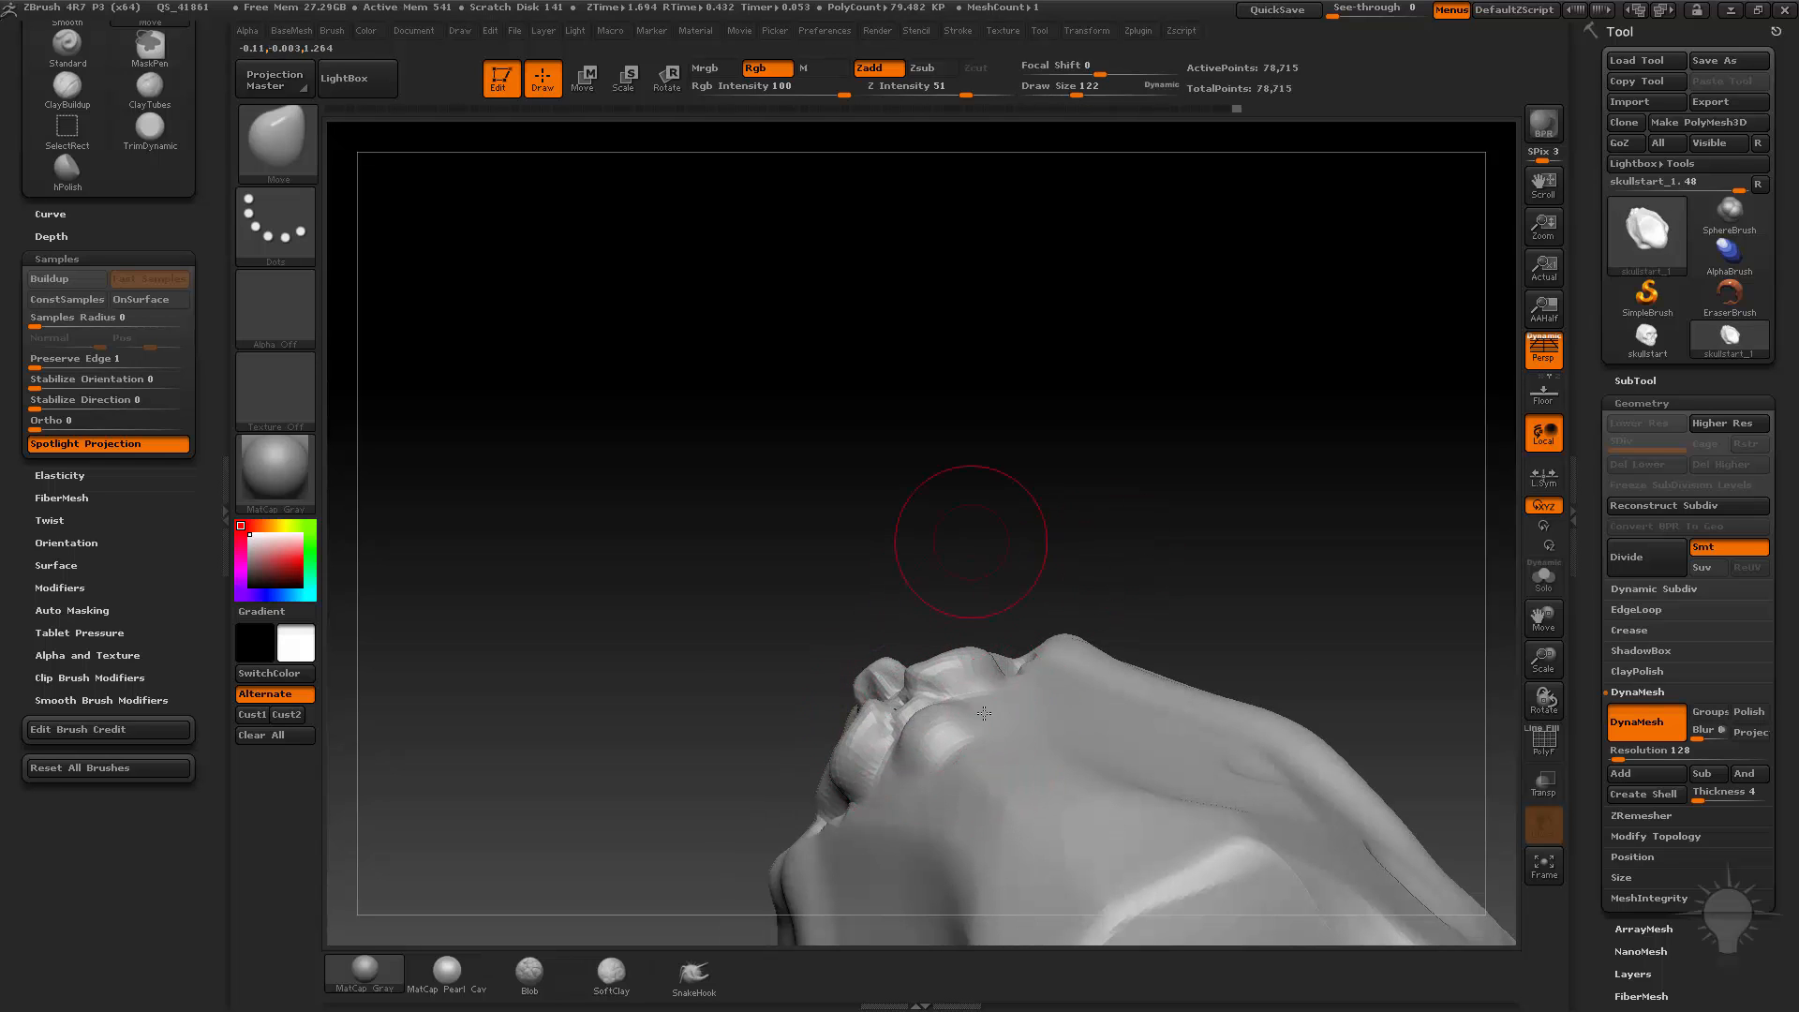
pyautogui.moveTo(855, 522)
pyautogui.mouseDown()
pyautogui.moveTo(885, 790)
pyautogui.moveTo(1007, 665)
pyautogui.mouseUp()
pyautogui.moveTo(1339, 423); pyautogui.dragTo(1301, 432)
# Step: Fill in the cheeks and sides of the small face with the Clay brush
pyautogui.press('b')
pyautogui.press('c')
pyautogui.press('l')
pyautogui.press('s')
pyautogui.moveTo(1020, 648)
pyautogui.mouseDown()
pyautogui.moveTo(984, 692)
pyautogui.moveTo(1027, 656)
pyautogui.mouseUp()
pyautogui.moveTo(1239, 475); pyautogui.dragTo(1177, 483)
pyautogui.moveTo(1044, 647)
pyautogui.mouseDown()
pyautogui.moveTo(1004, 670)
pyautogui.moveTo(1051, 716)
pyautogui.mouseUp()
# Step: Sculpt a jawline along the sides of the small face with the Standard brush at draw size 47
pyautogui.press('b')
pyautogui.press('s')
pyautogui.press('t')
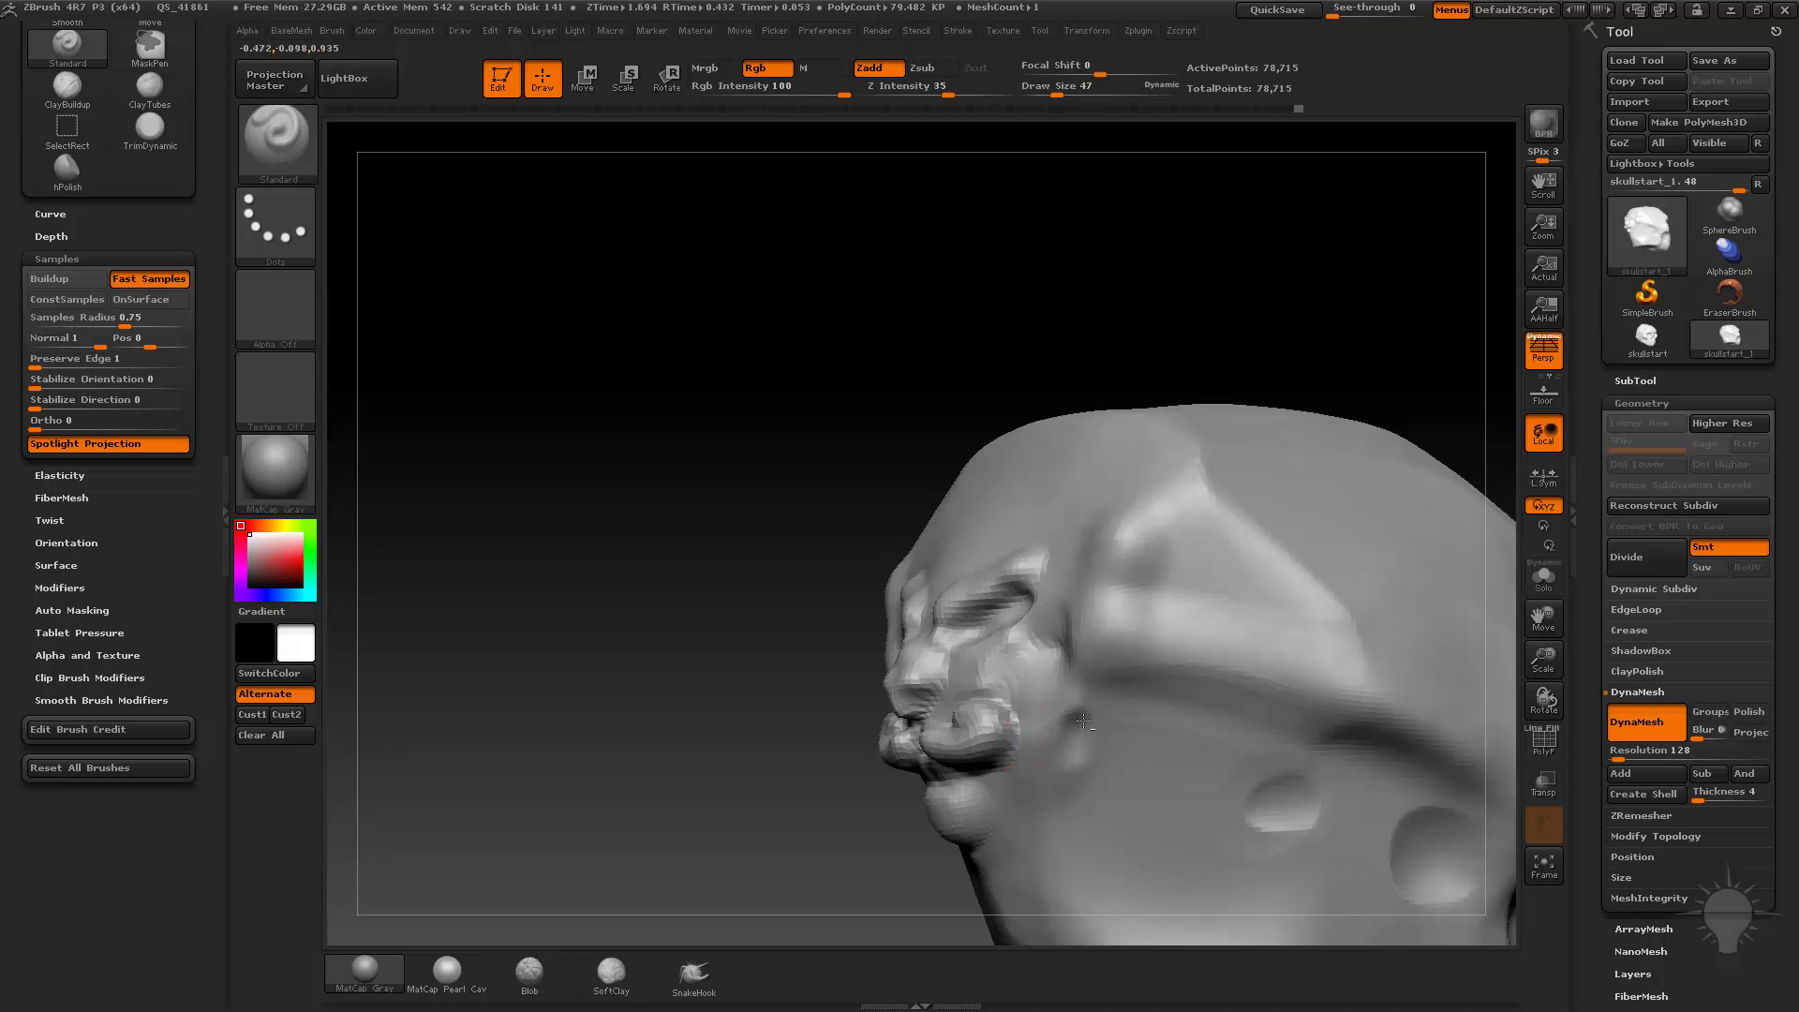
pyautogui.moveTo(808, 819)
pyautogui.mouseDown()
pyautogui.moveTo(1342, 610)
pyautogui.moveTo(901, 643)
pyautogui.moveTo(1040, 534)
pyautogui.moveTo(1160, 474)
pyautogui.mouseUp()
# Step: Build up the small face's mouth, chin and jaw with the Clay brush at draw size 97
pyautogui.press('b')
pyautogui.press('c')
pyautogui.press('l')
pyautogui.press('s')
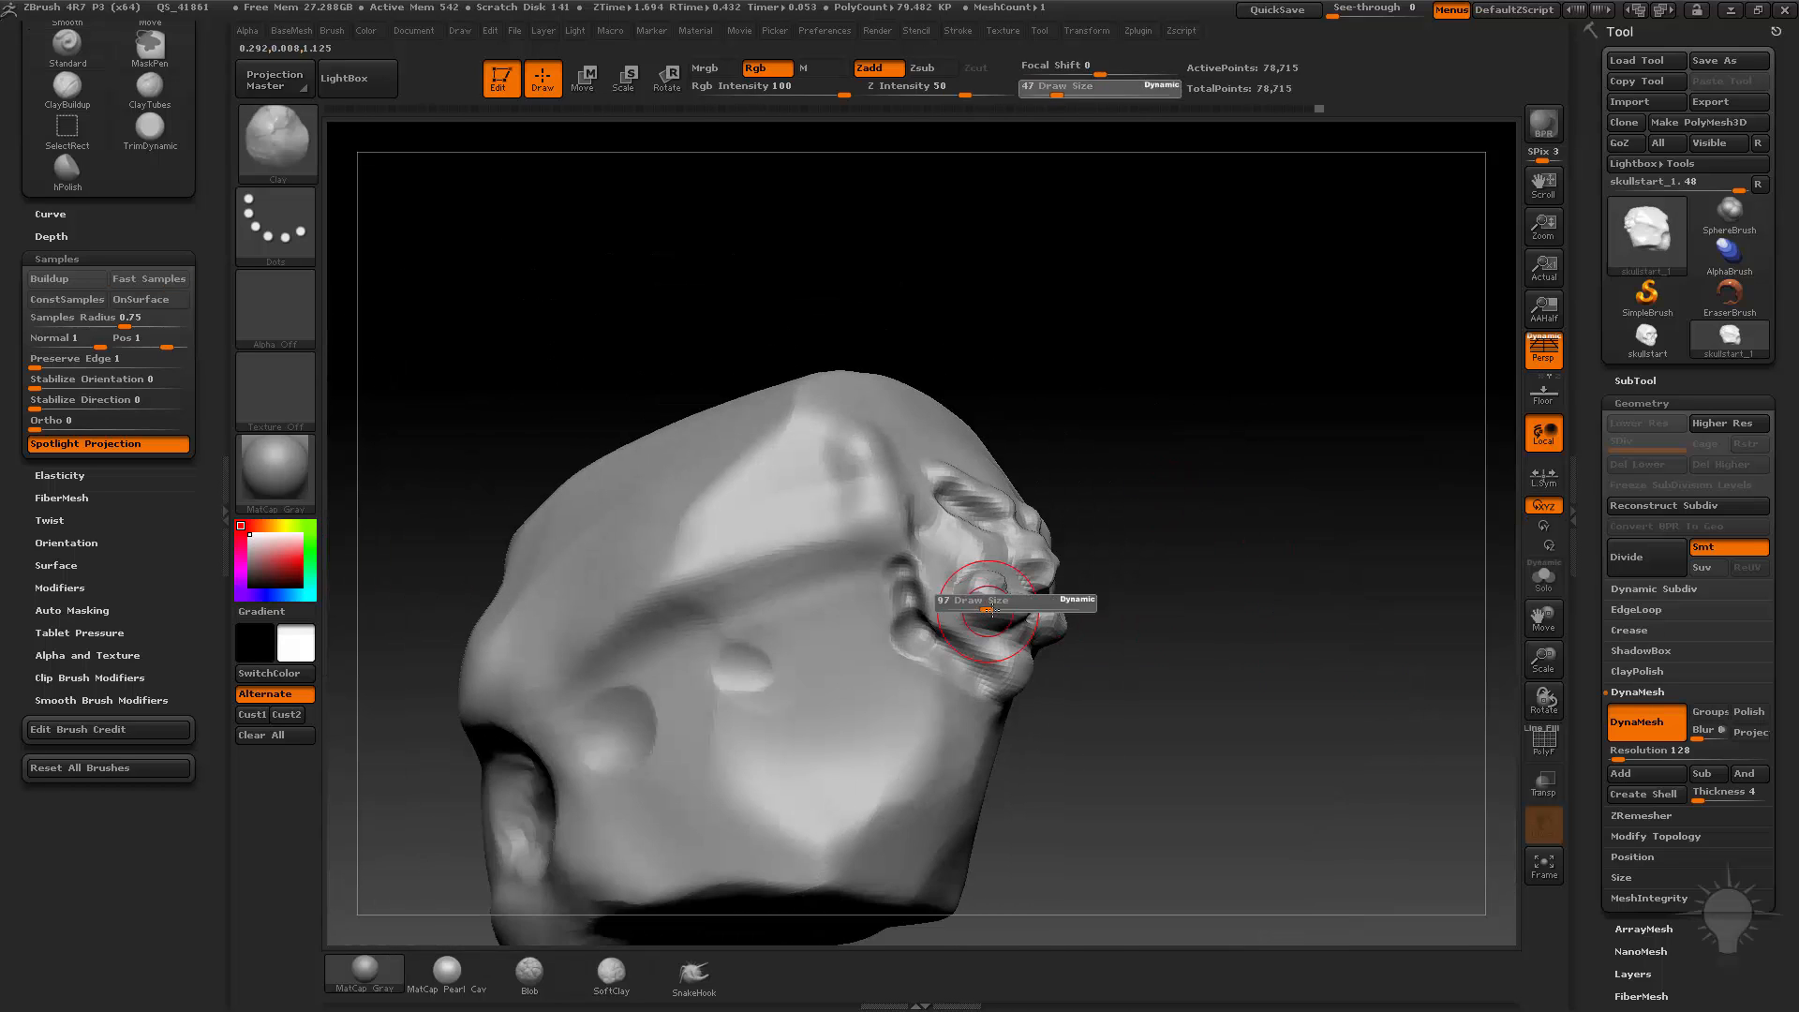
pyautogui.click(992, 610)
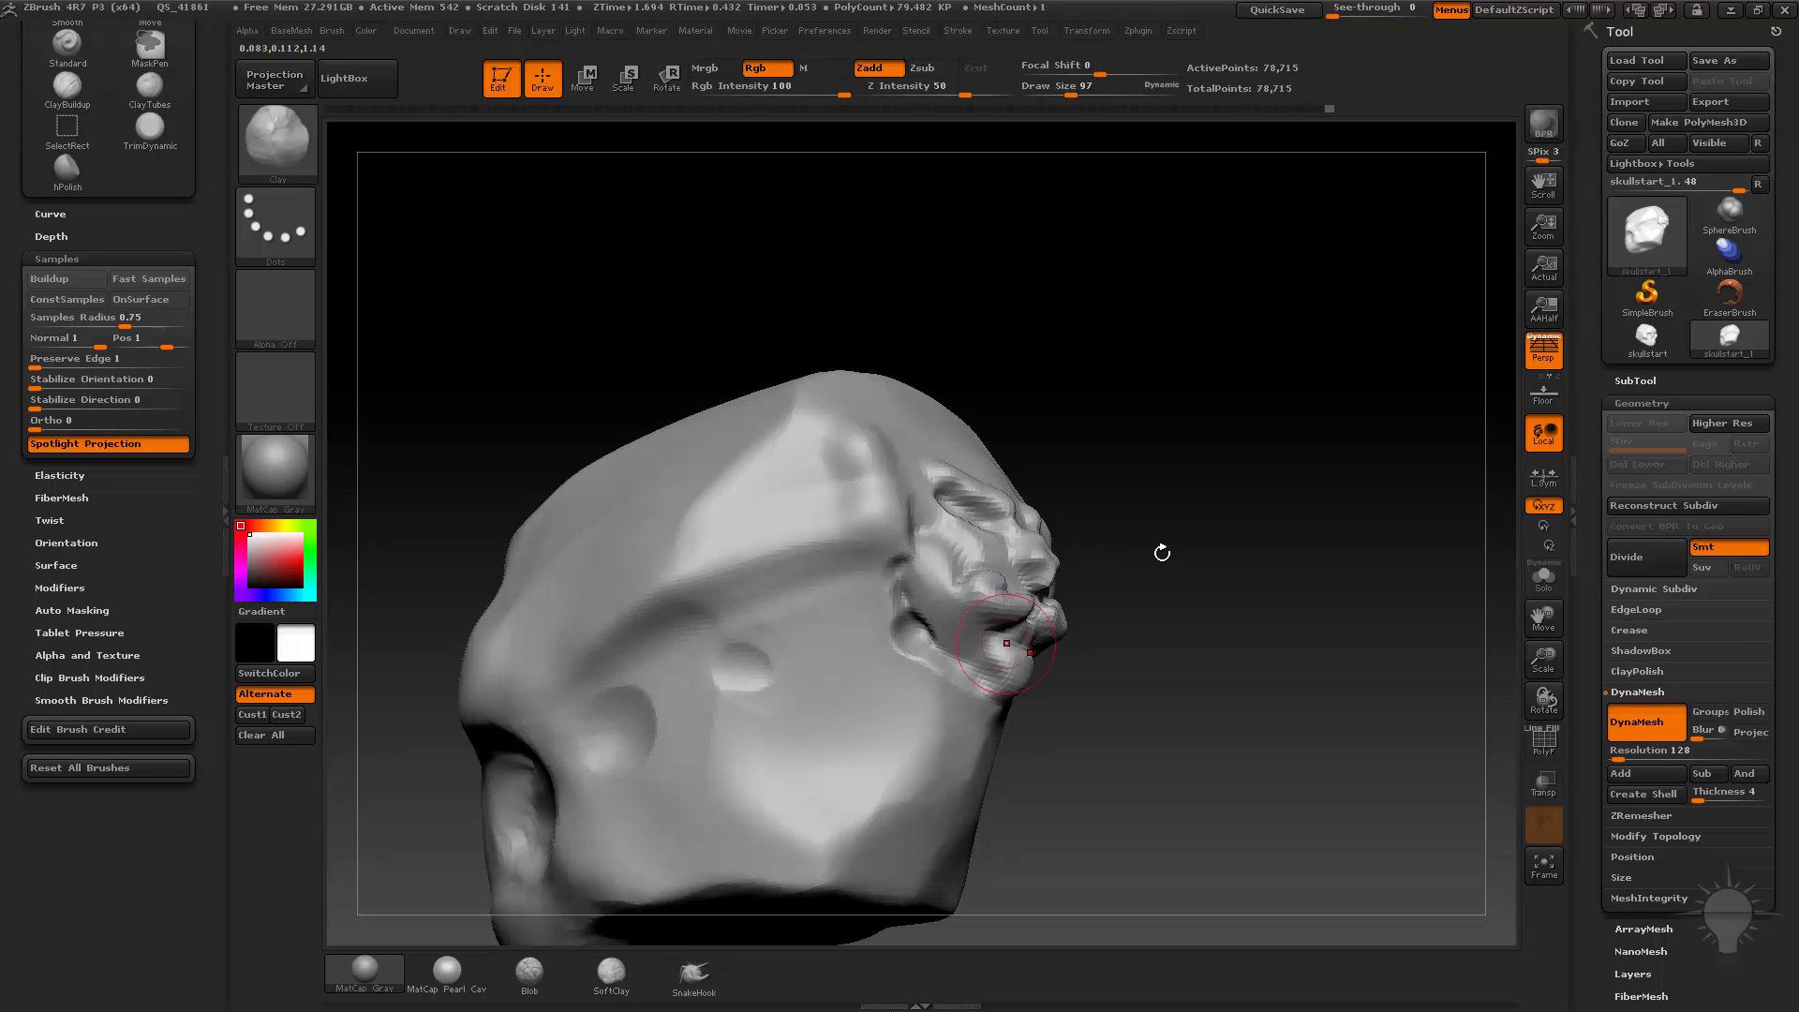
pyautogui.moveTo(1162, 553); pyautogui.dragTo(806, 562)
pyautogui.moveTo(1065, 622); pyautogui.dragTo(1038, 605)
pyautogui.moveTo(834, 600); pyautogui.dragTo(1124, 581)
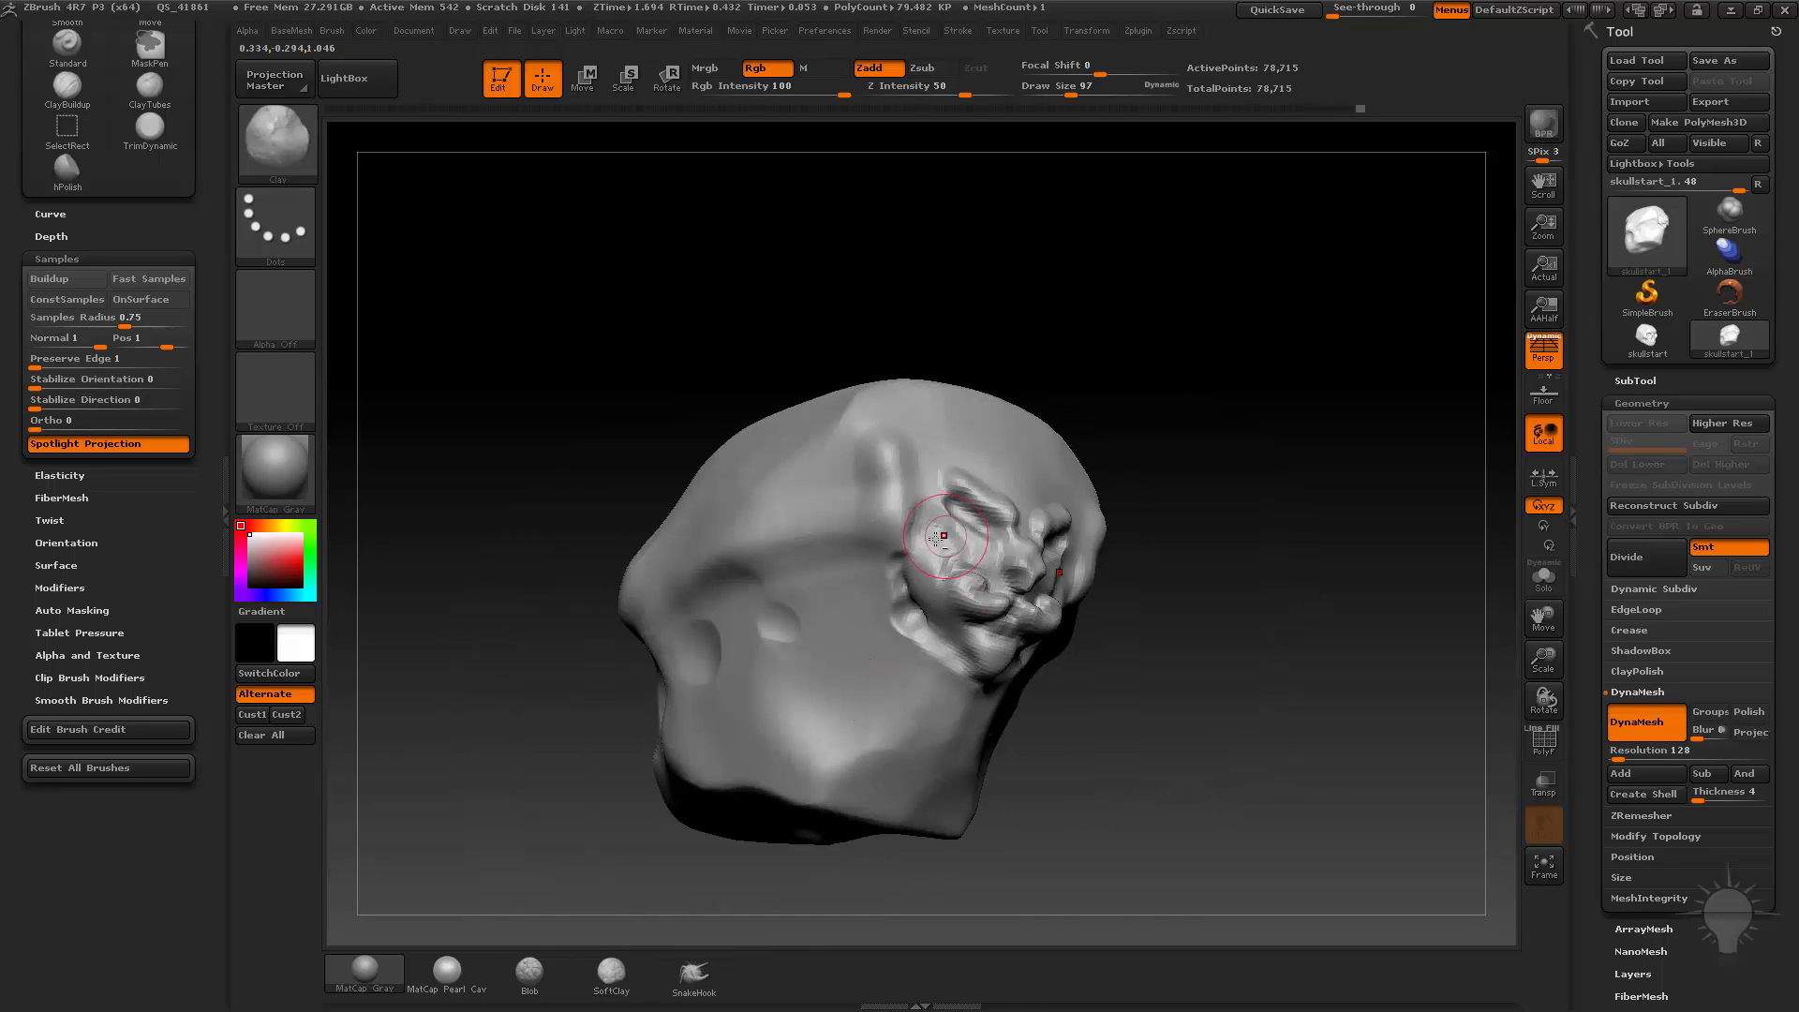
# Step: Fill the temples and cheeks so the small face blends into the surrounding skull
pyautogui.moveTo(936, 533); pyautogui.dragTo(1007, 543)
pyautogui.moveTo(1212, 526); pyautogui.dragTo(954, 550)
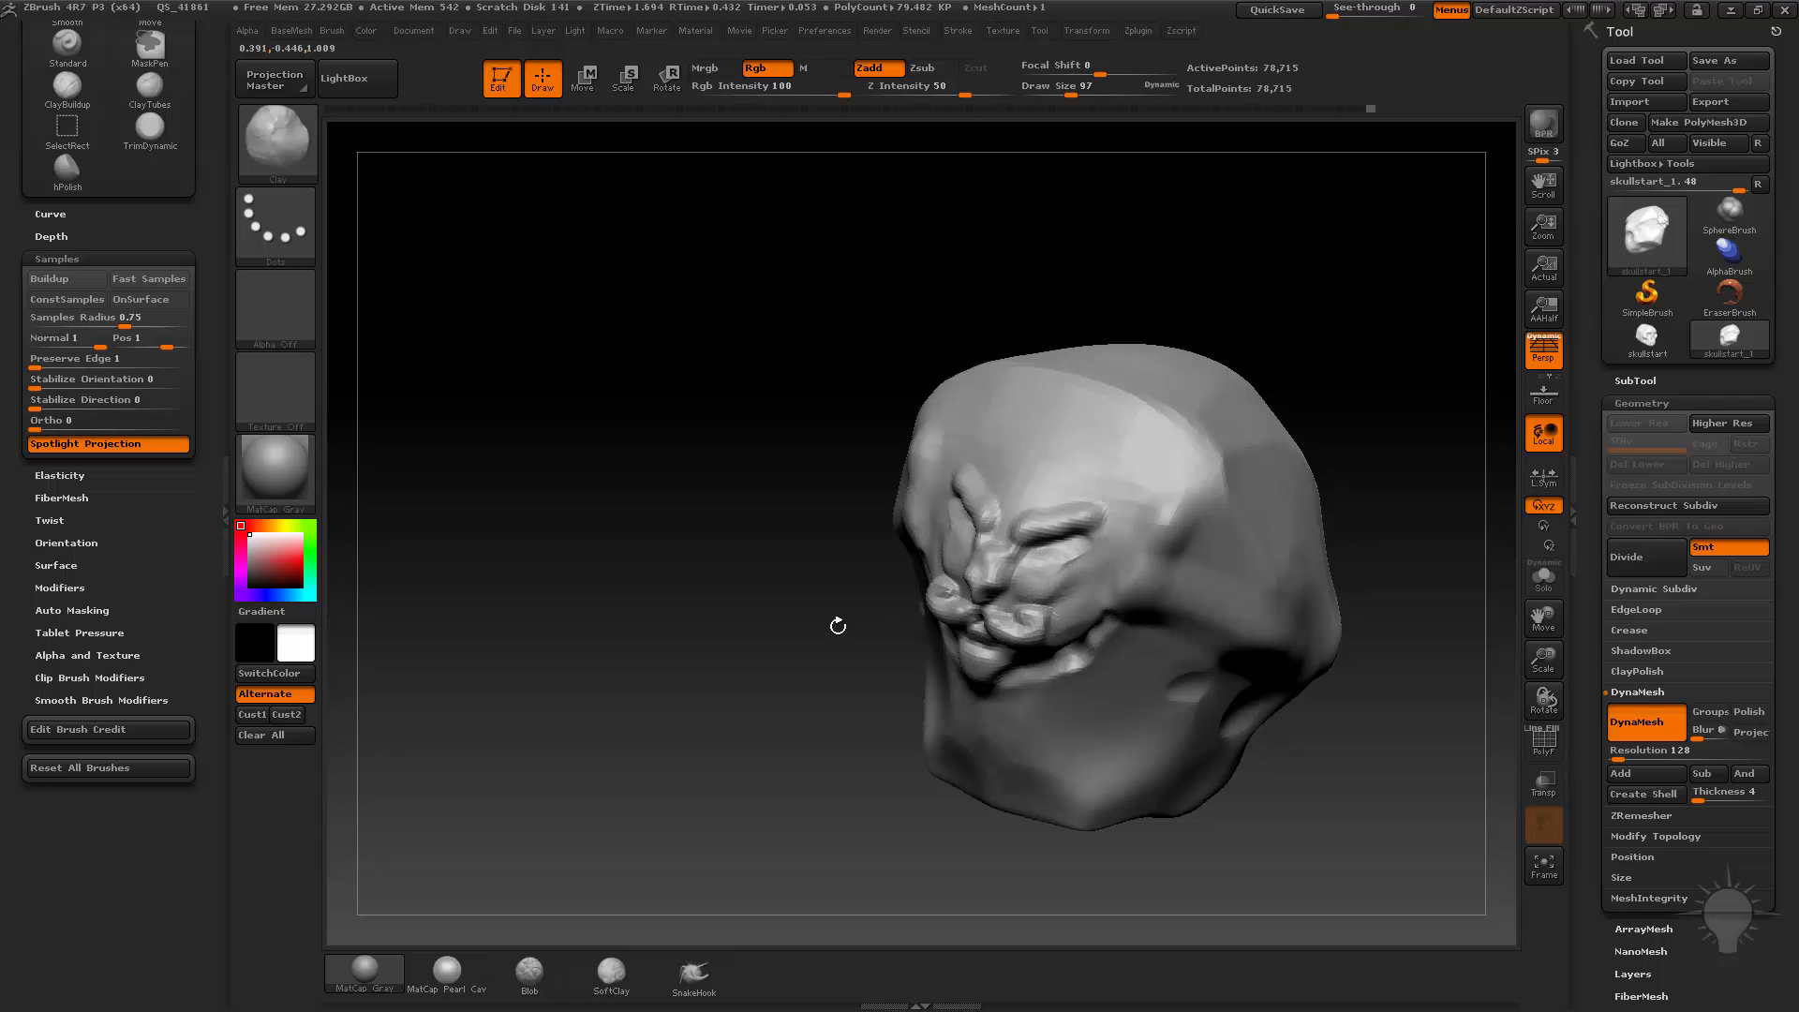
pyautogui.moveTo(838, 625); pyautogui.dragTo(964, 557)
pyautogui.moveTo(1264, 483)
pyautogui.mouseDown()
pyautogui.moveTo(1296, 470)
pyautogui.moveTo(1073, 534)
pyautogui.moveTo(860, 635)
pyautogui.mouseUp()
pyautogui.moveTo(1115, 599); pyautogui.dragTo(923, 611)
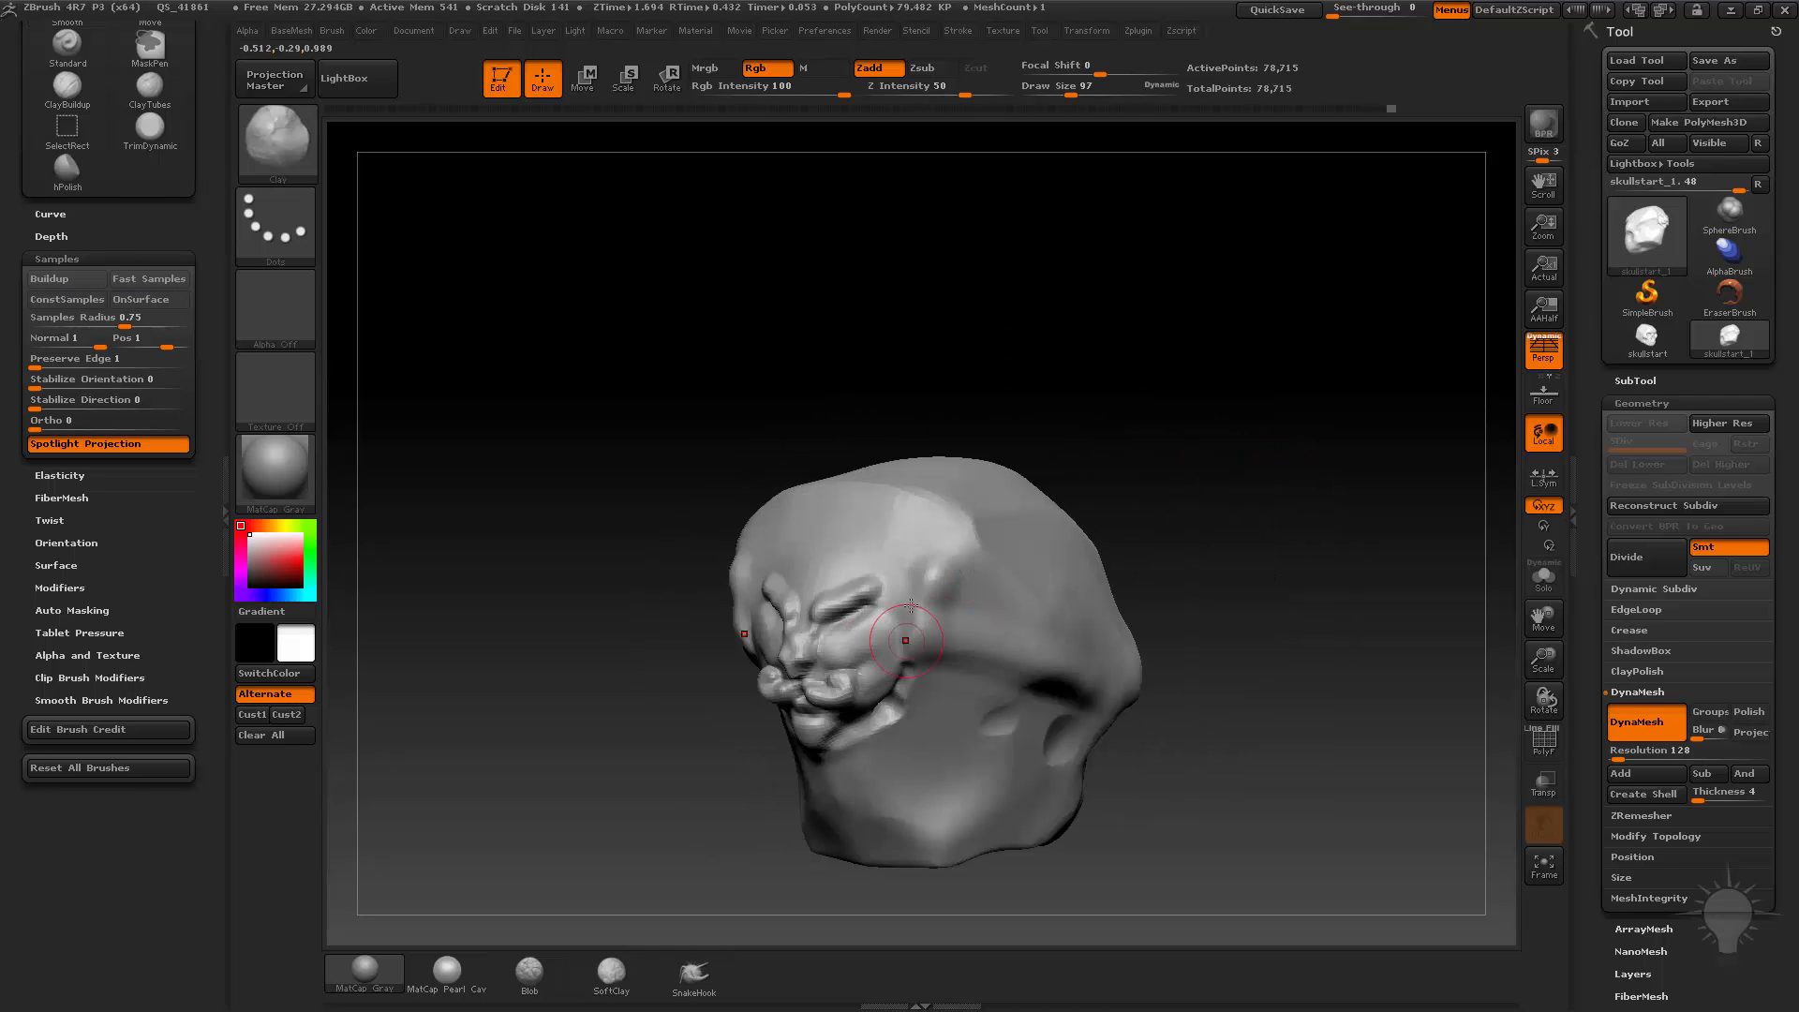
pyautogui.moveTo(1134, 522)
pyautogui.mouseDown()
pyautogui.moveTo(1096, 484)
pyautogui.moveTo(965, 566)
pyautogui.mouseUp()
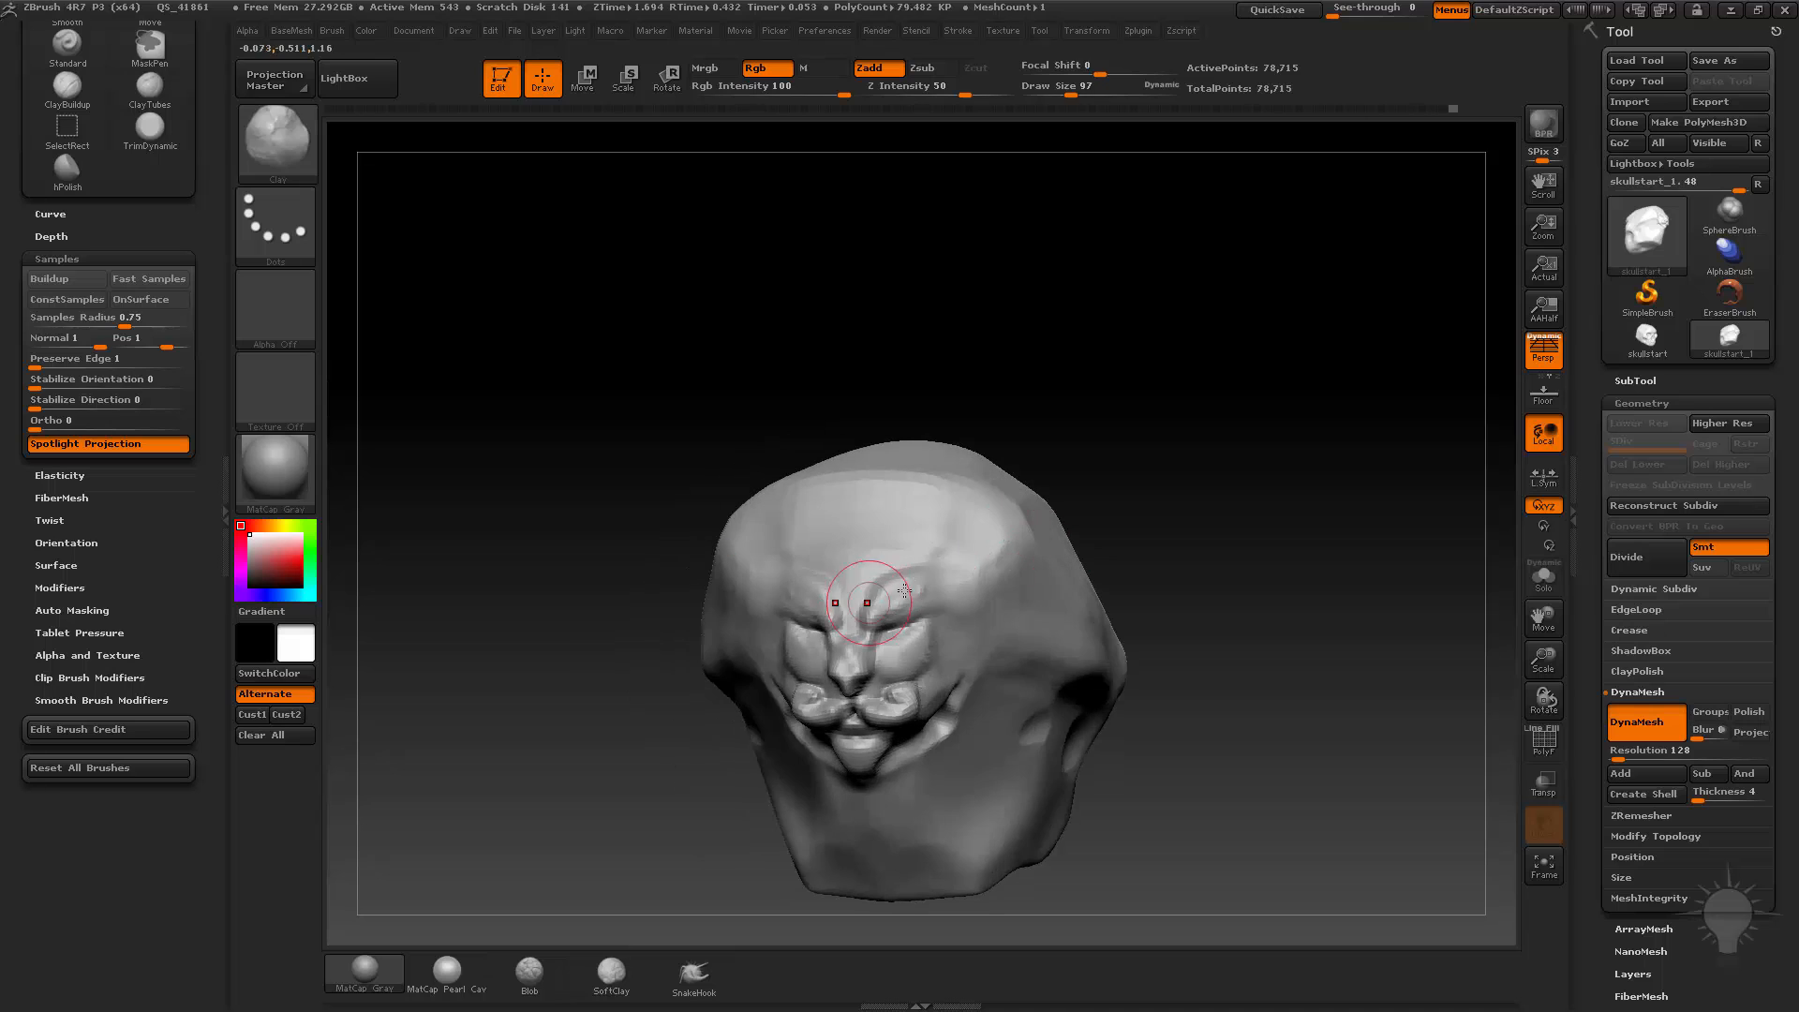
# Step: Build up the brows and refine the eyes and nose of the small face with the Clay brush at draw size 86
pyautogui.moveTo(855, 586); pyautogui.dragTo(893, 596)
pyautogui.moveTo(1181, 525)
pyautogui.mouseDown()
pyautogui.moveTo(1241, 530)
pyautogui.moveTo(1207, 529)
pyautogui.moveTo(1199, 460)
pyautogui.mouseUp()
pyautogui.moveTo(1200, 459); pyautogui.dragTo(1229, 461)
pyautogui.press('[')
pyautogui.moveTo(1118, 558); pyautogui.dragTo(1065, 544)
pyautogui.moveTo(956, 527); pyautogui.dragTo(905, 536)
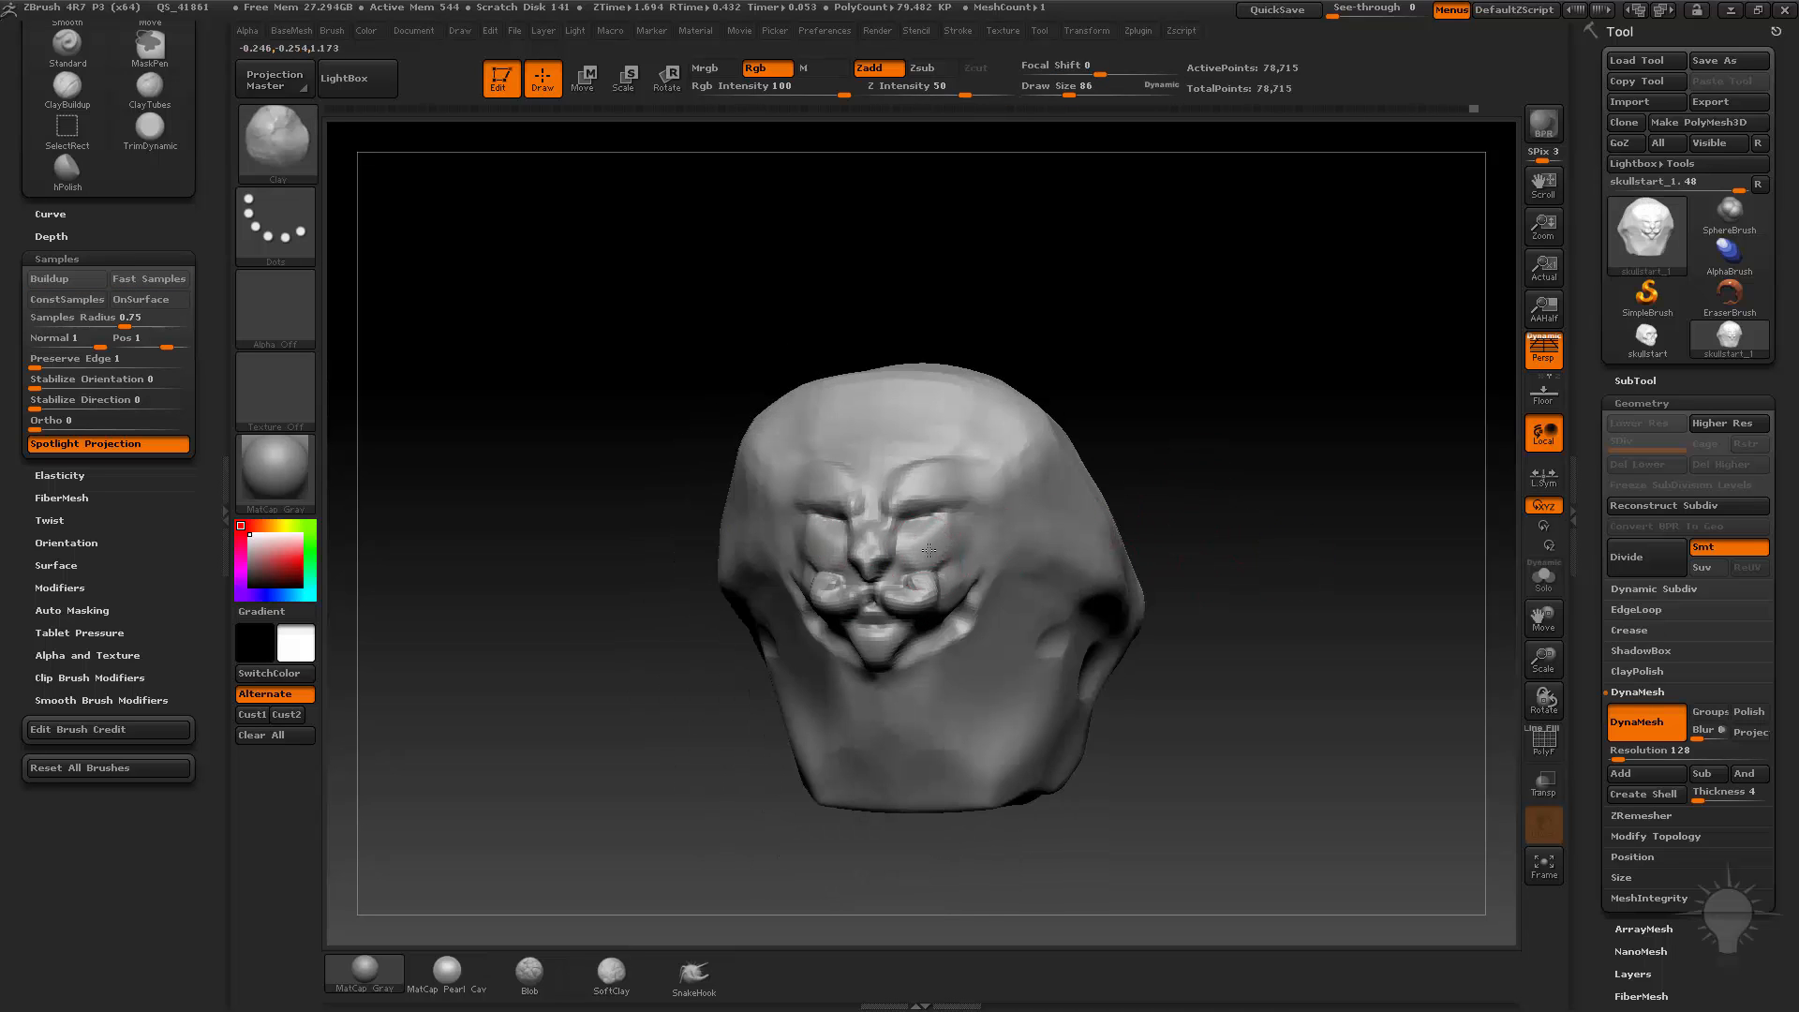
pyautogui.moveTo(1251, 527)
pyautogui.keyDown('alt'); pyautogui.mouseDown()
pyautogui.moveTo(1217, 453)
pyautogui.moveTo(1284, 490)
pyautogui.moveTo(1087, 489)
pyautogui.moveTo(1189, 470)
pyautogui.moveTo(1207, 553)
pyautogui.mouseUp(); pyautogui.keyUp('alt')
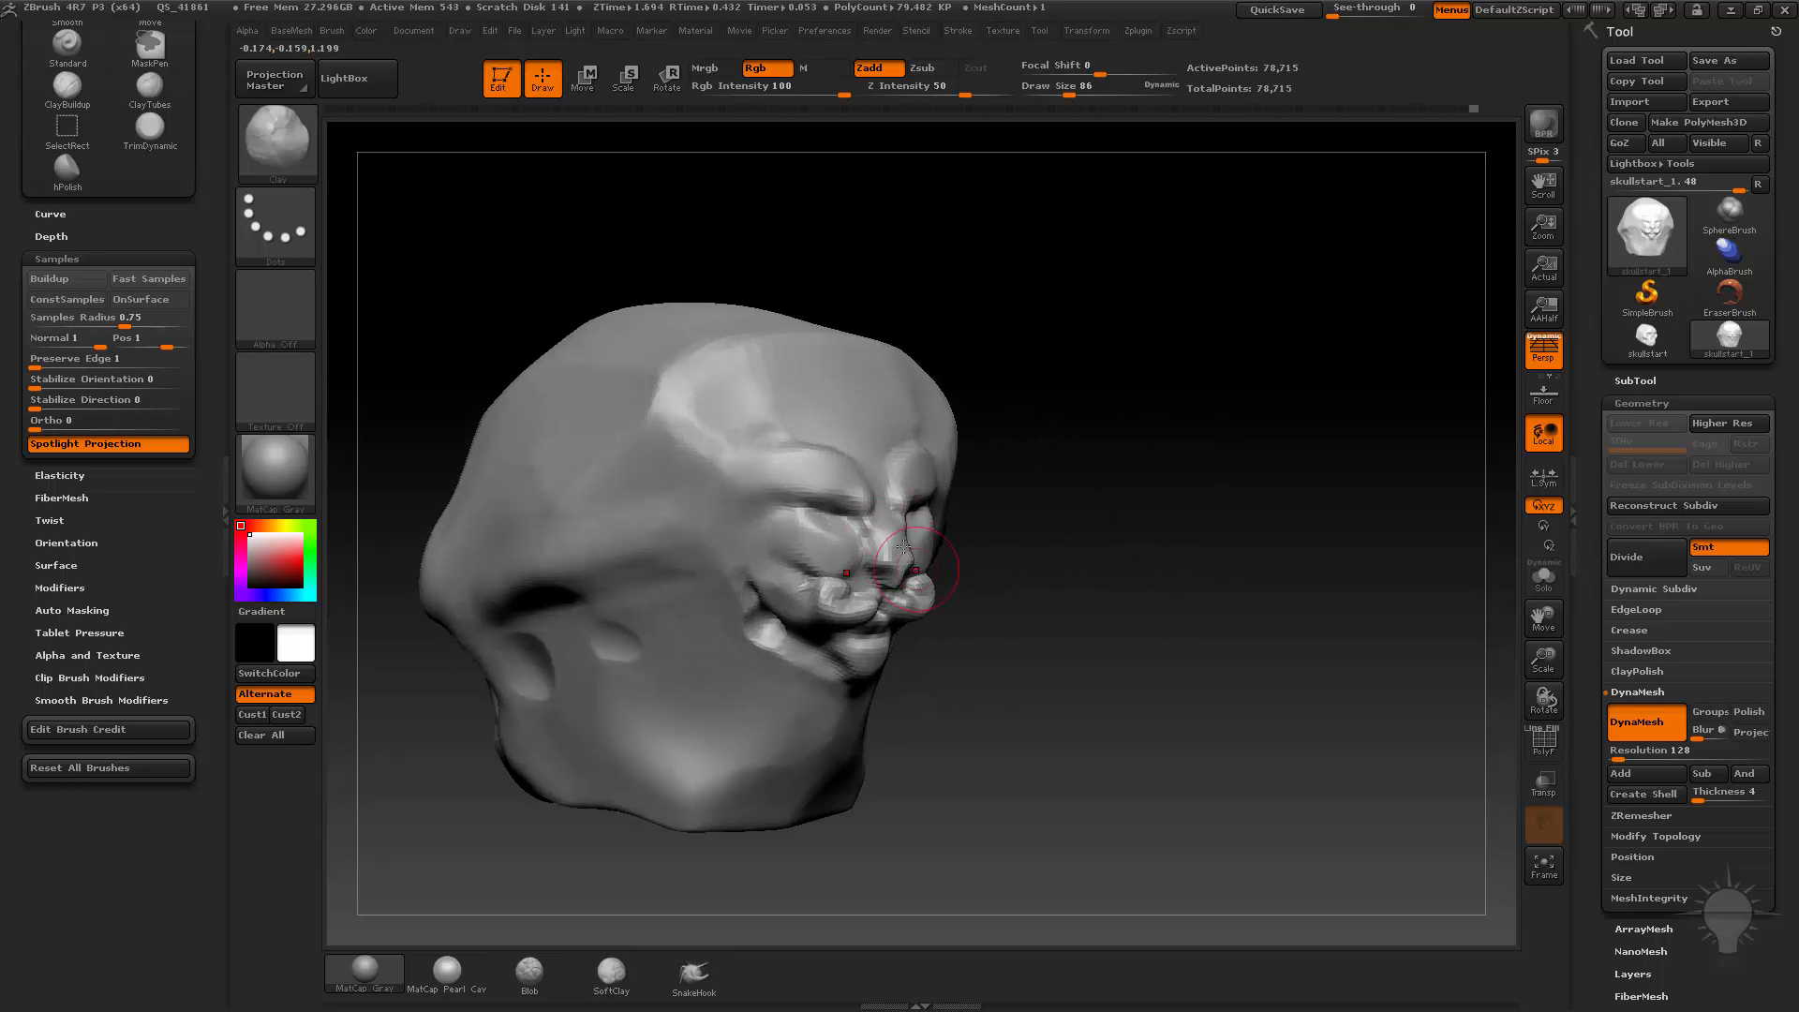
pyautogui.moveTo(1142, 491)
pyautogui.mouseDown()
pyautogui.moveTo(1256, 466)
pyautogui.moveTo(1257, 482)
pyautogui.moveTo(1244, 464)
pyautogui.mouseUp()
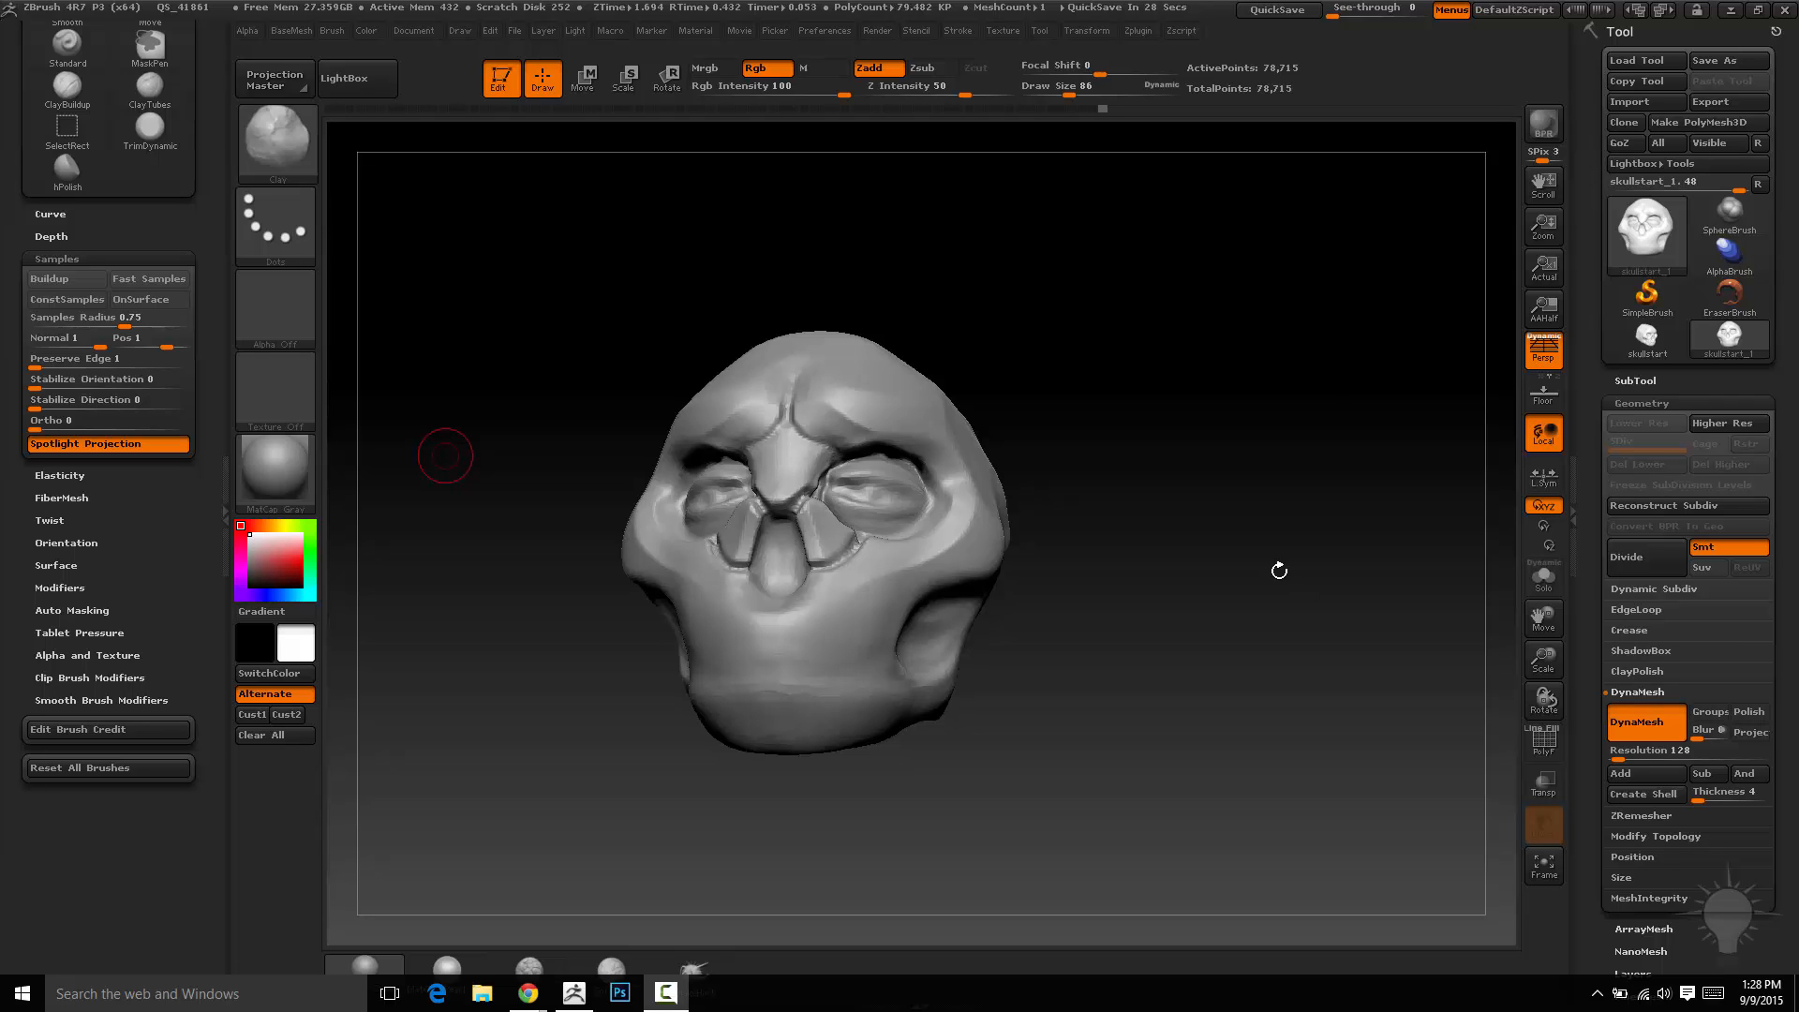
# Step: Fill the main eyelid creases back into round eyeballs with the Clay brush at draw size 109, and update the DynaMesh
pyautogui.moveTo(1154, 273)
pyautogui.mouseDown()
pyautogui.moveTo(1237, 390)
pyautogui.moveTo(1274, 389)
pyautogui.moveTo(1200, 374)
pyautogui.moveTo(1218, 351)
pyautogui.moveTo(1084, 450)
pyautogui.moveTo(1137, 403)
pyautogui.moveTo(1164, 410)
pyautogui.moveTo(818, 536)
pyautogui.mouseUp()
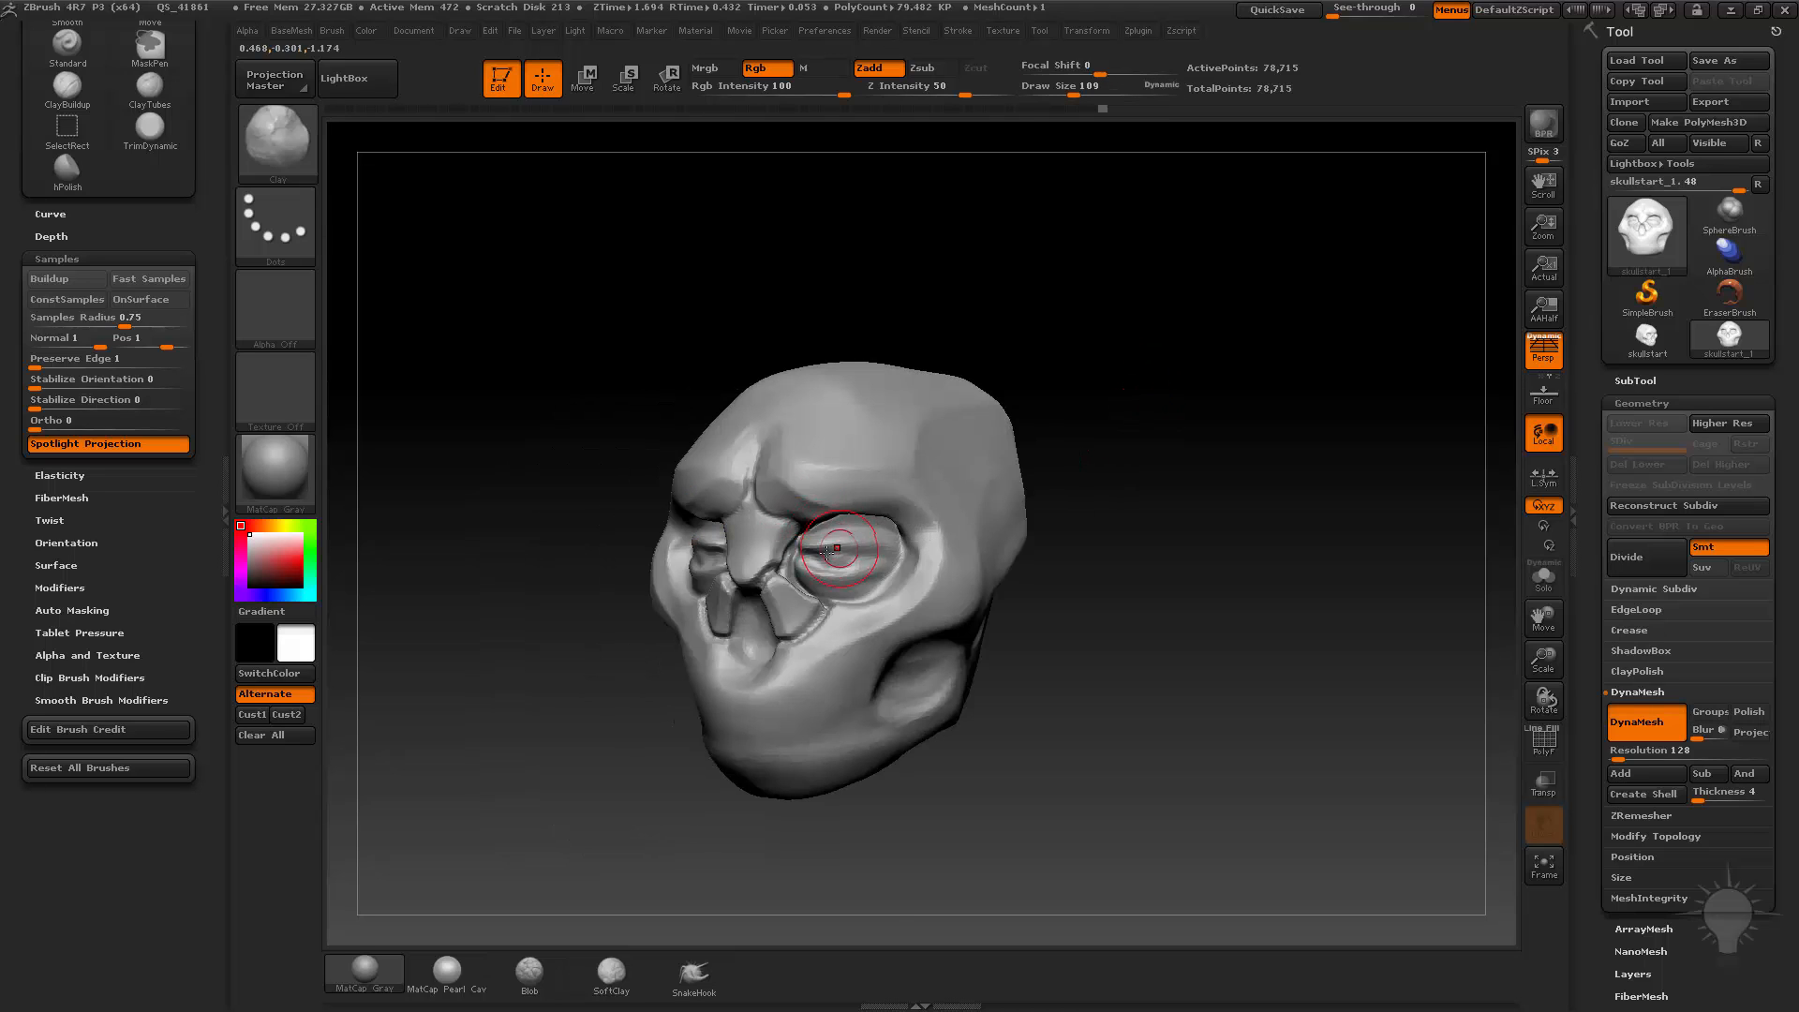
pyautogui.moveTo(1250, 509); pyautogui.dragTo(985, 504)
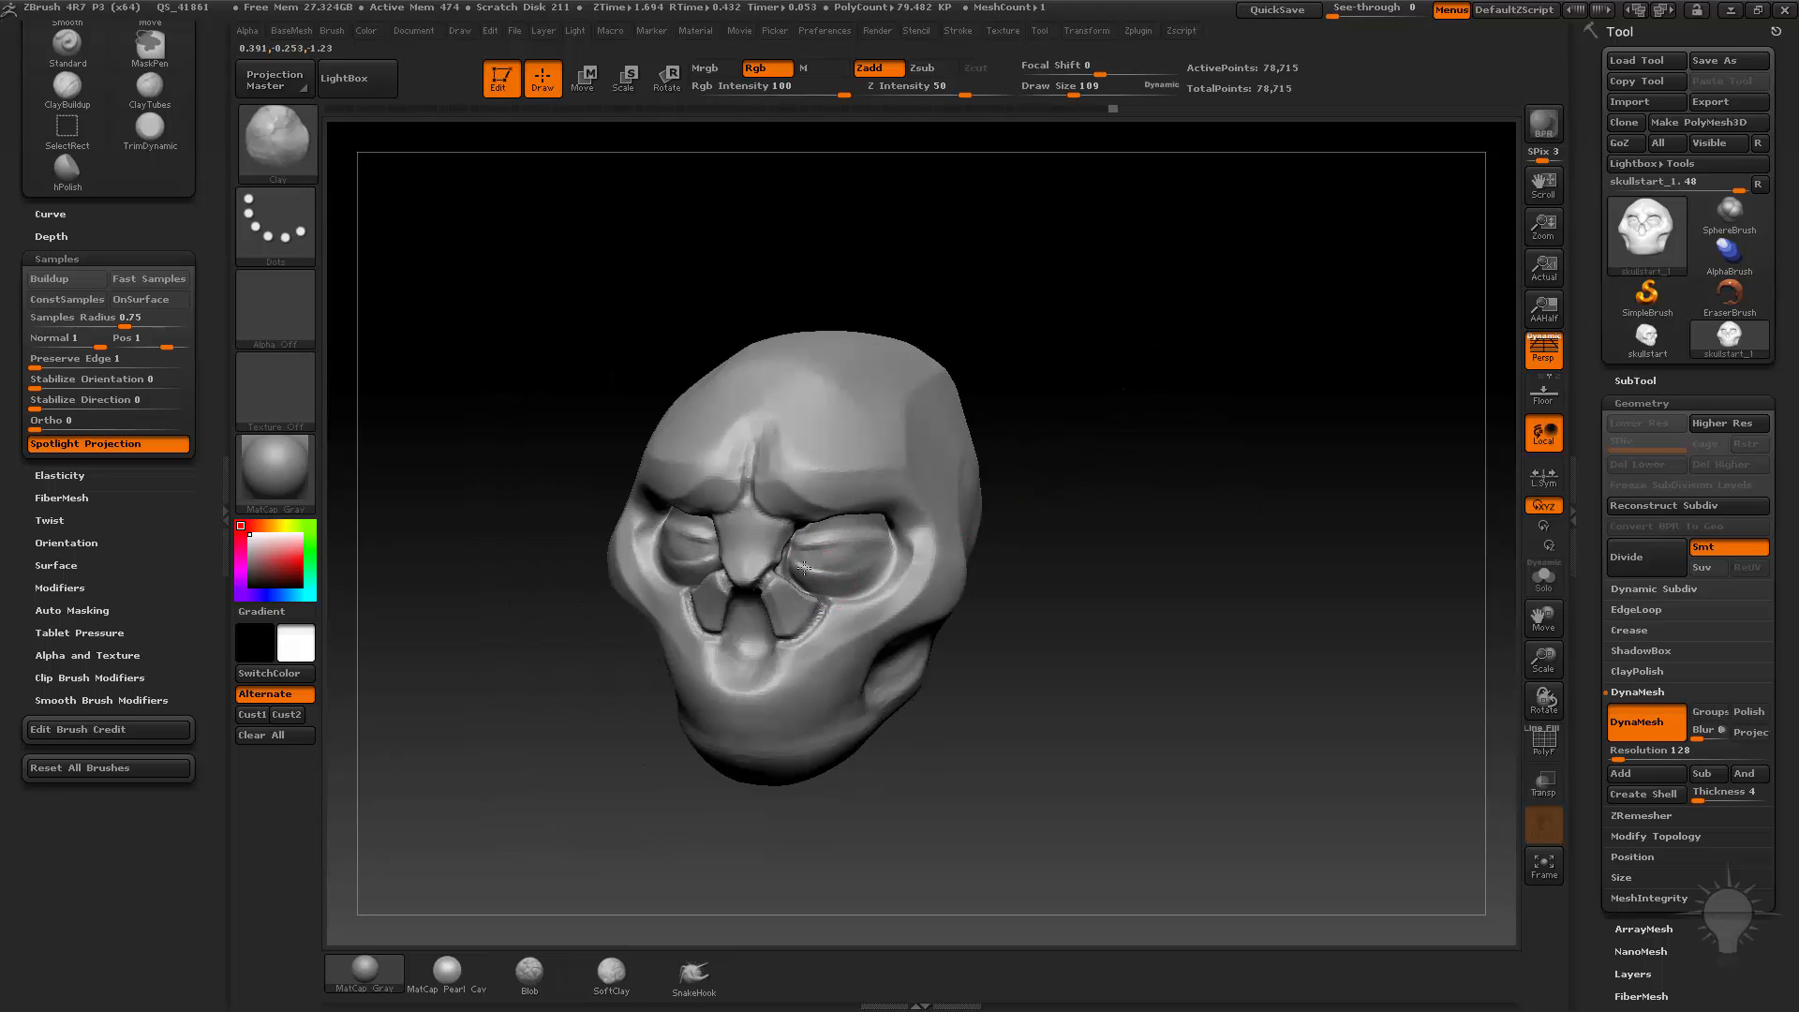
pyautogui.moveTo(805, 543); pyautogui.dragTo(919, 541)
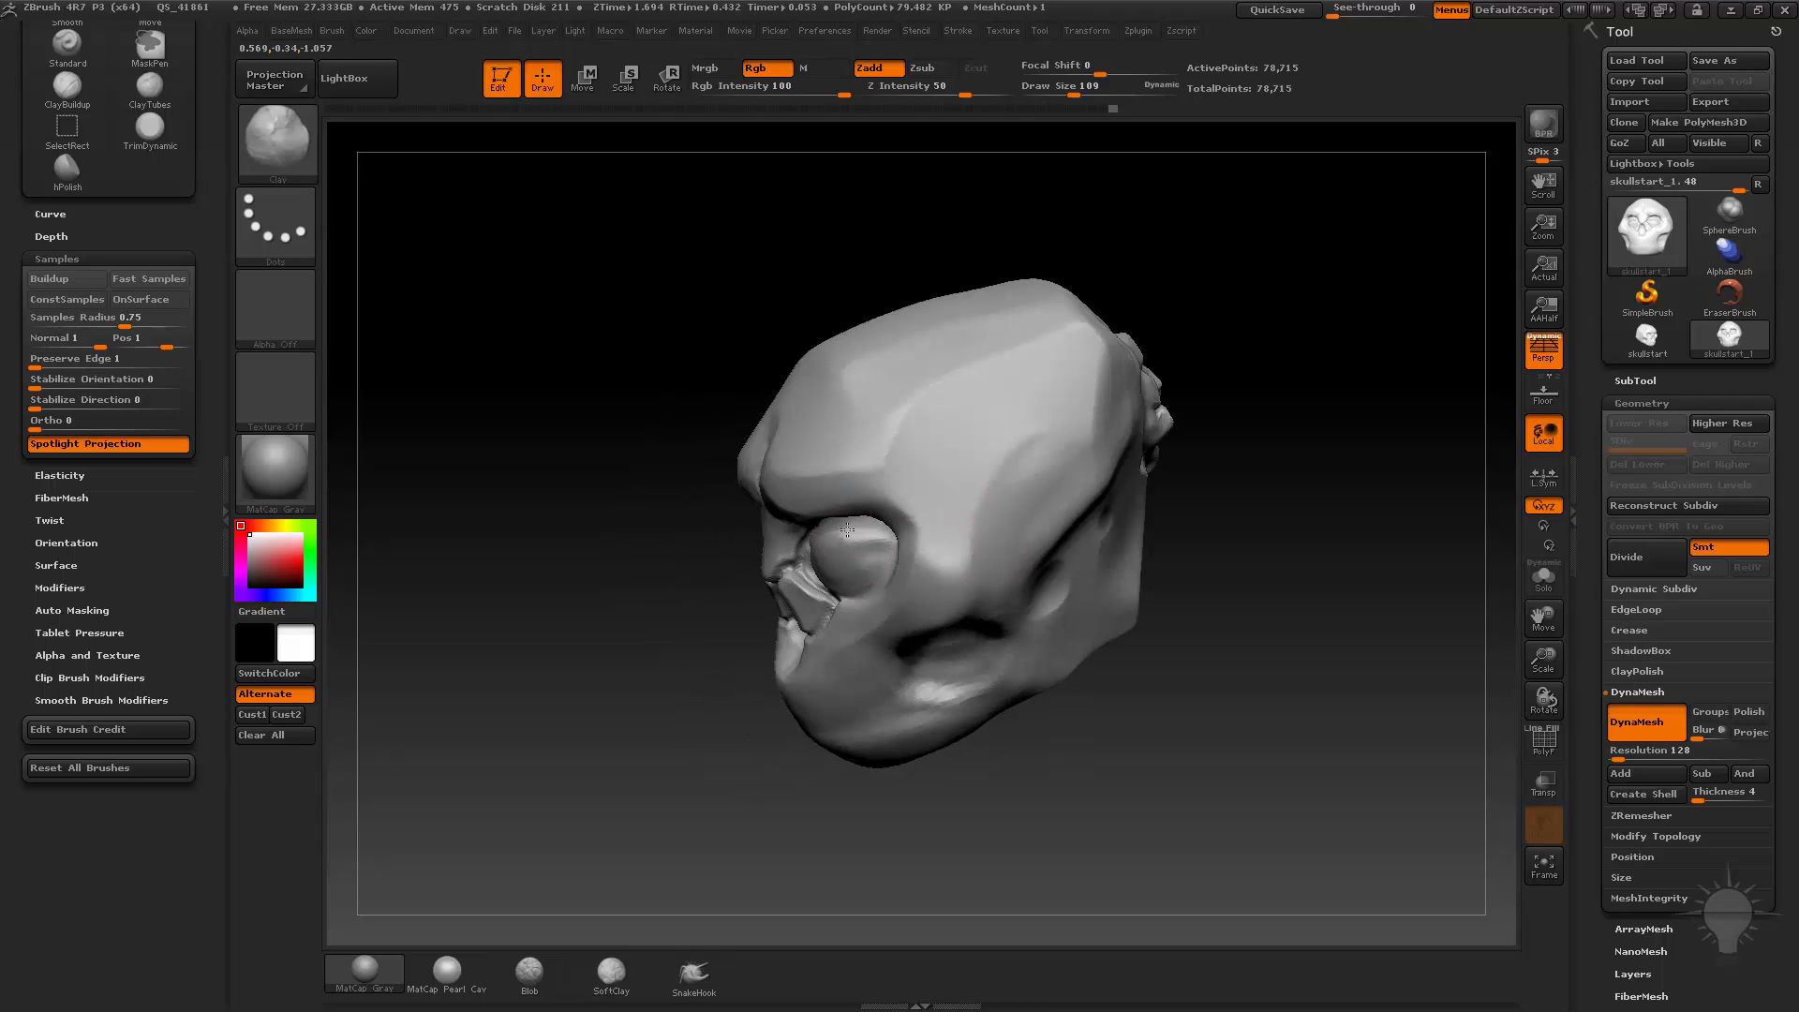
pyautogui.moveTo(634, 721); pyautogui.dragTo(872, 544)
pyautogui.moveTo(866, 560); pyautogui.dragTo(956, 515, button='right')
pyautogui.moveTo(798, 568); pyautogui.dragTo(862, 571)
pyautogui.moveTo(1182, 496); pyautogui.dragTo(1119, 478)
pyautogui.keyDown('ctrl'); pyautogui.moveTo(1154, 404); pyautogui.dragTo(1233, 526); pyautogui.keyUp('ctrl')
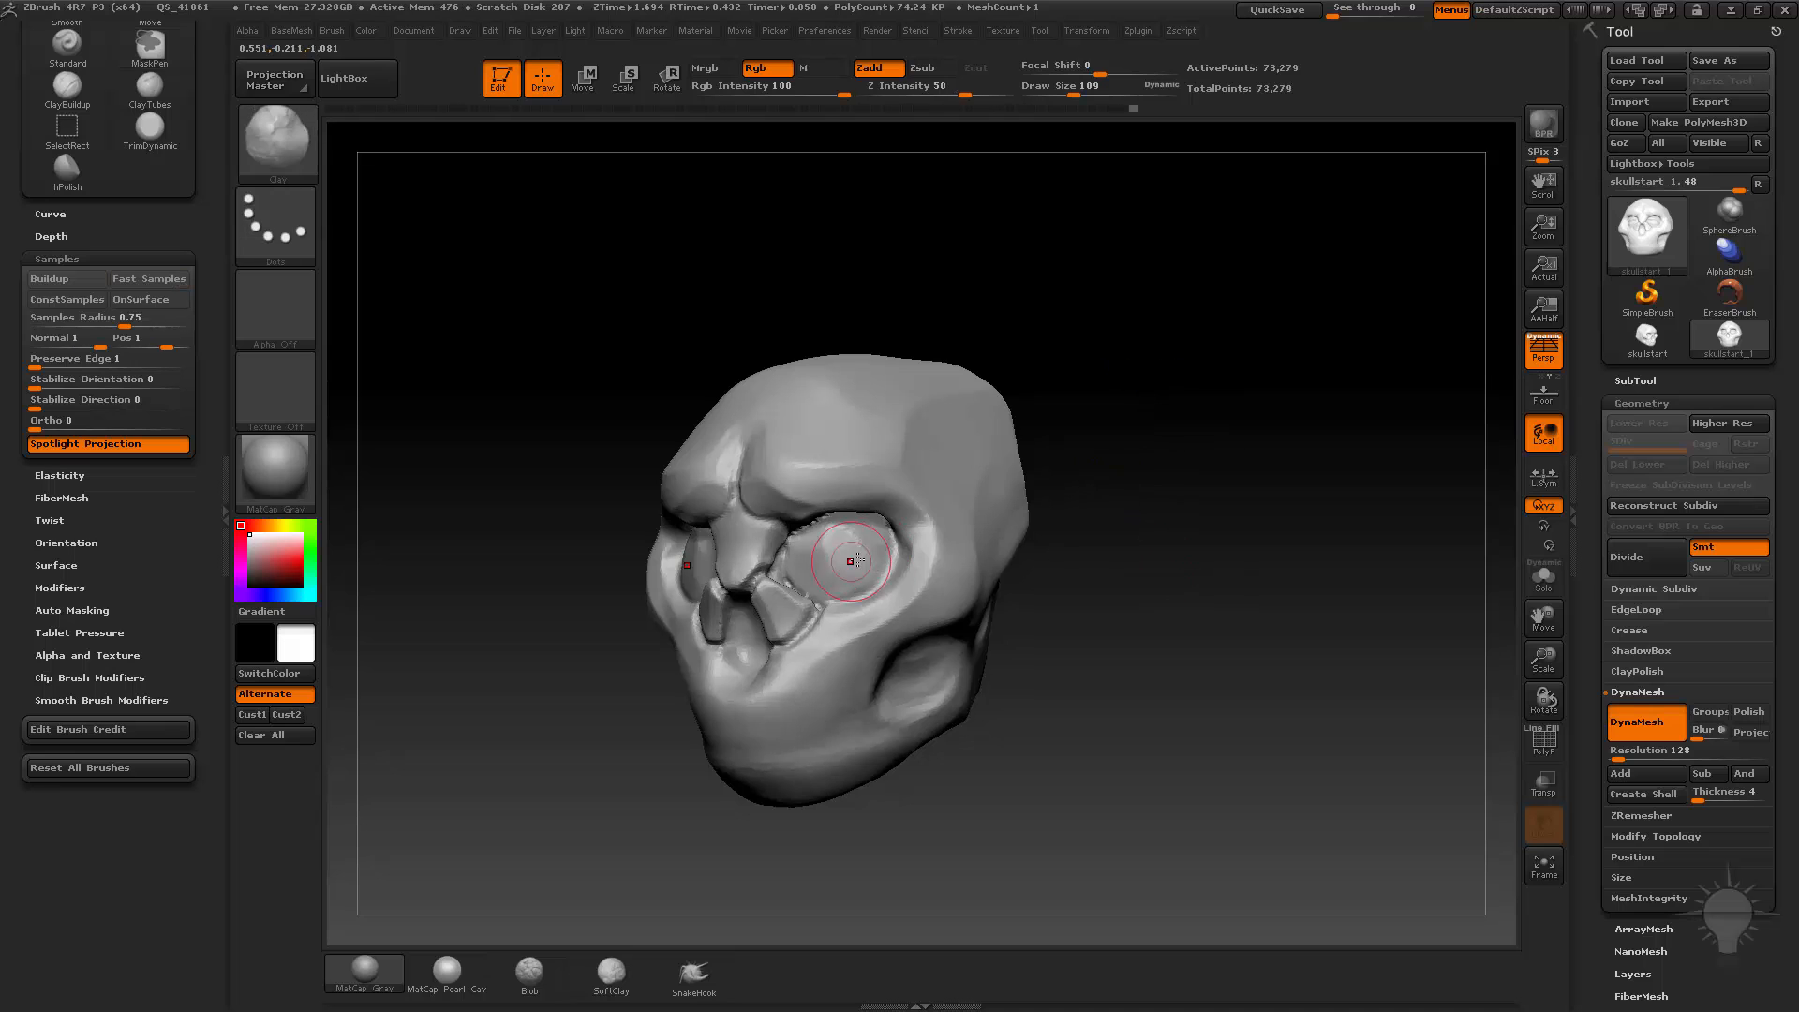
# Step: Switch to the Standard brush and open its draw size for adjustment with the skull in side view
pyautogui.moveTo(1182, 446)
pyautogui.mouseDown()
pyautogui.moveTo(1195, 375)
pyautogui.moveTo(1325, 362)
pyautogui.moveTo(1192, 442)
pyautogui.moveTo(1401, 321)
pyautogui.moveTo(1230, 468)
pyautogui.moveTo(1265, 469)
pyautogui.moveTo(1096, 434)
pyautogui.moveTo(1221, 475)
pyautogui.moveTo(1184, 489)
pyautogui.moveTo(1265, 548)
pyautogui.moveTo(1330, 543)
pyautogui.mouseUp()
pyautogui.press('b')
pyautogui.press('s')
pyautogui.press('t')
pyautogui.press('s')
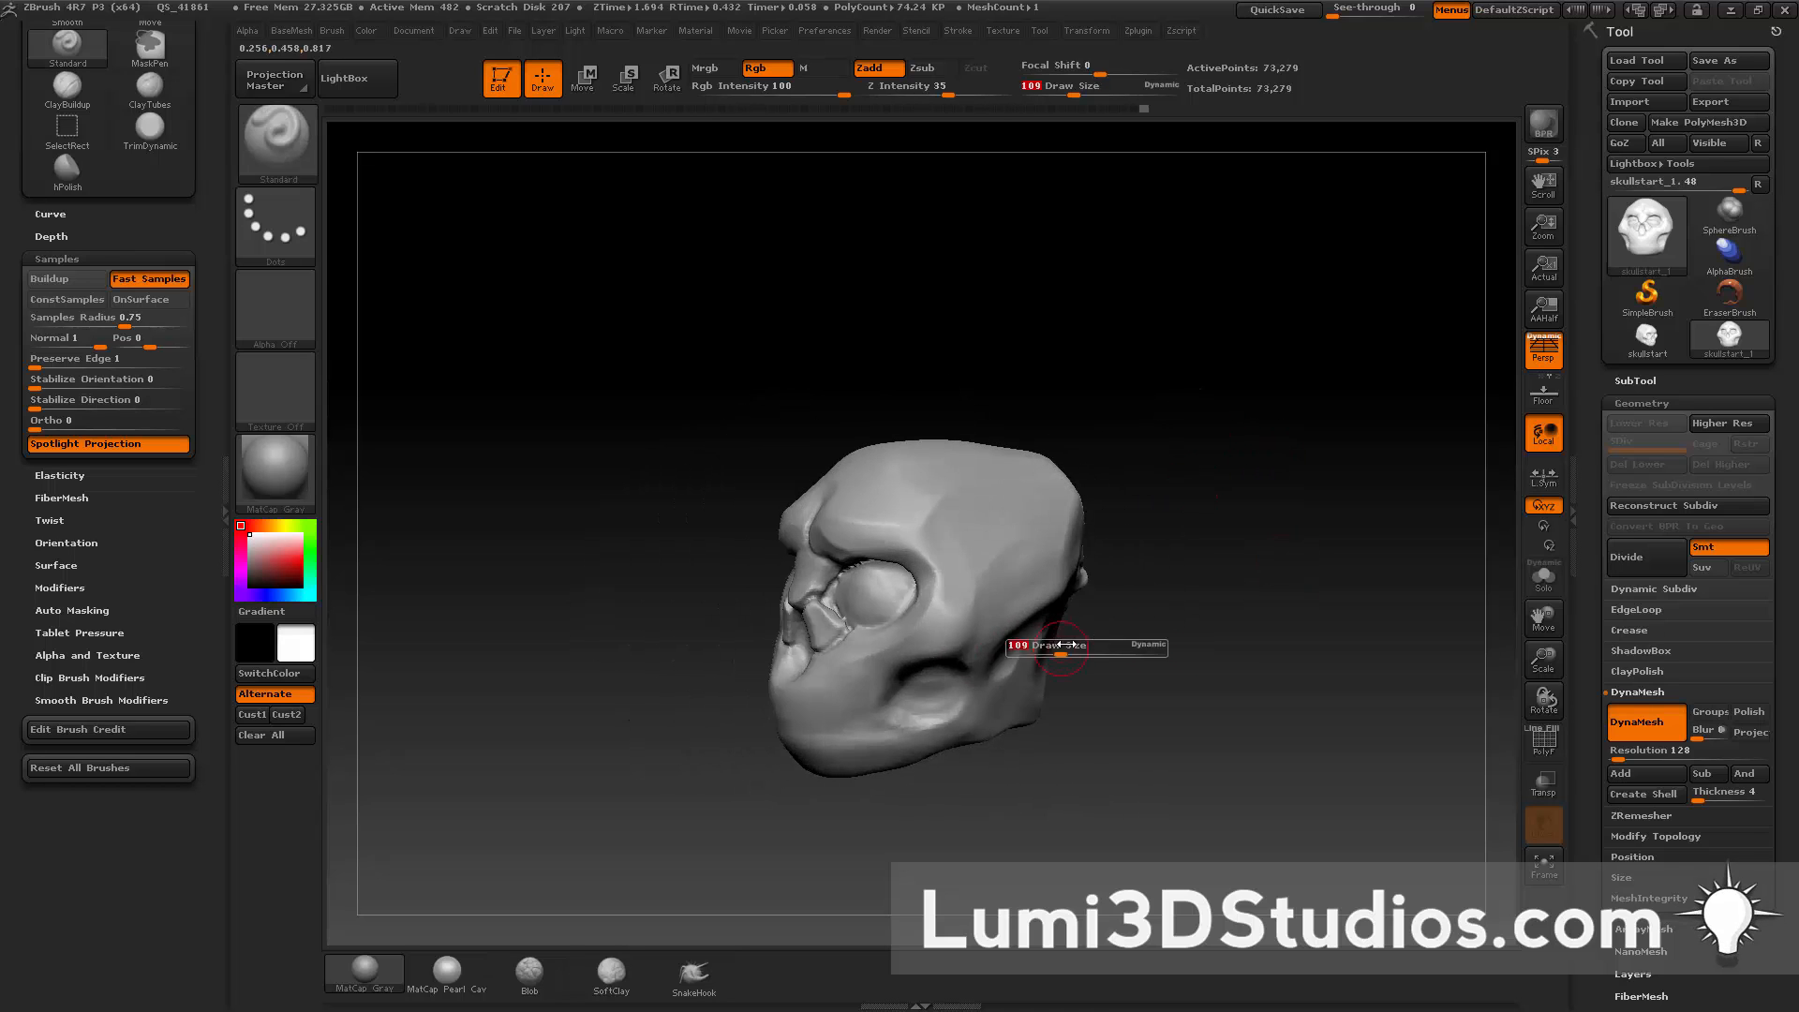